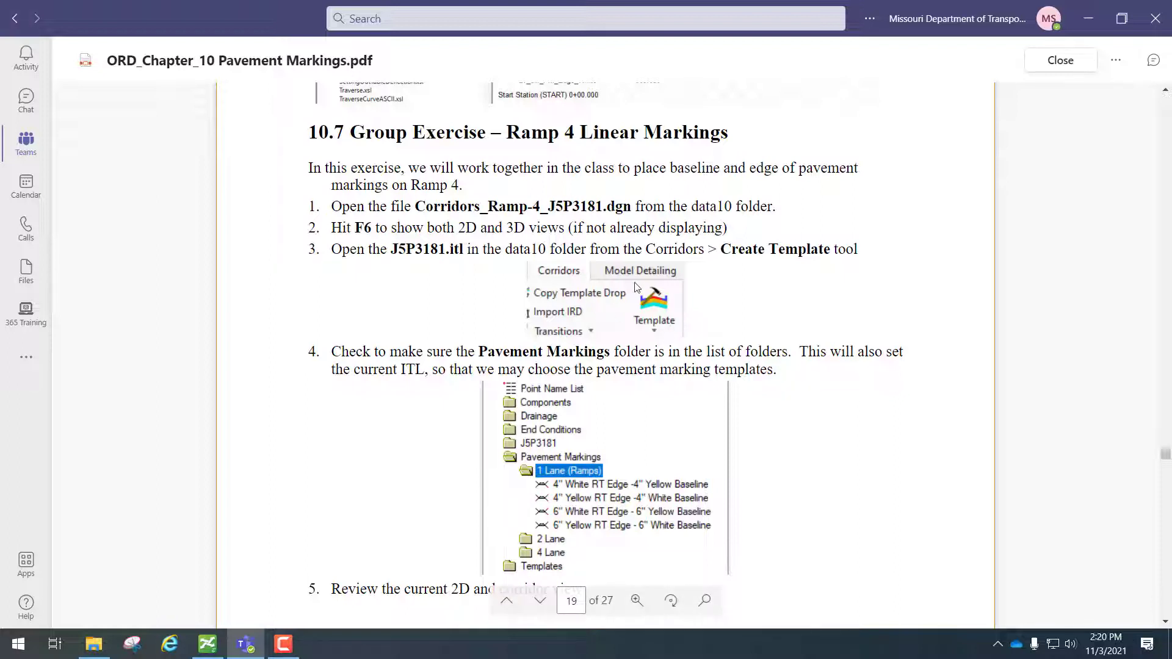
# - Read the Ramp 4 Linear Markings exercise, switch to ProjectWise Explorer, and open Corridors_ Ramp-4_J5P3181.dgn from the data-10 folder
pyautogui.scroll(-3, 637, 287)
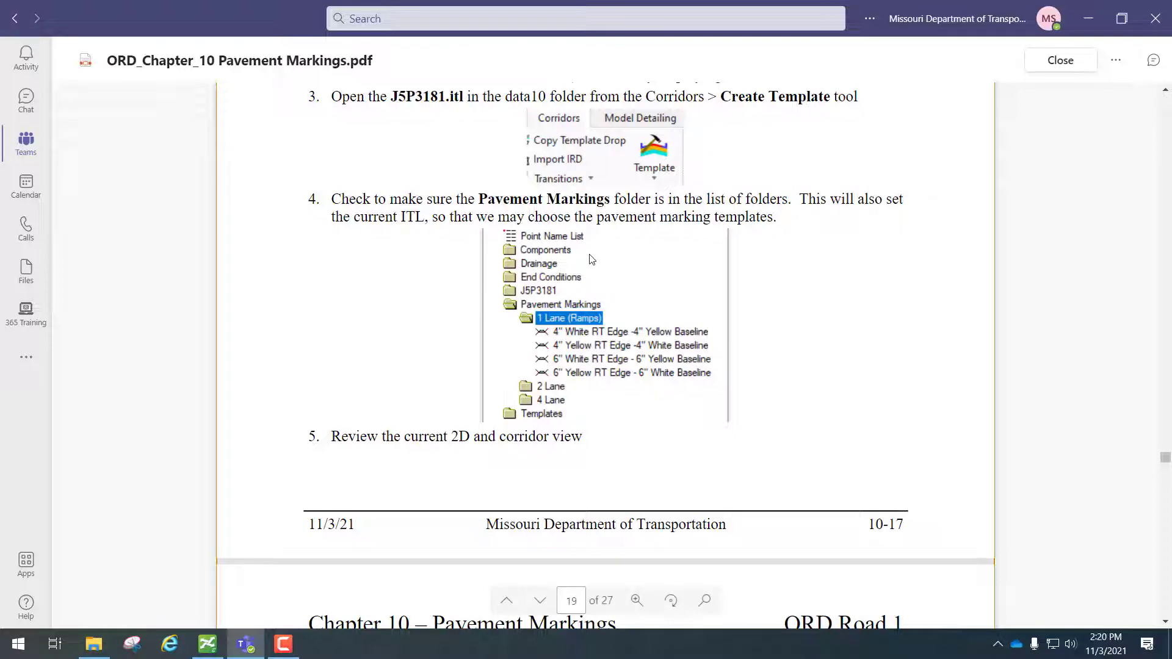
pyautogui.scroll(4, 592, 259)
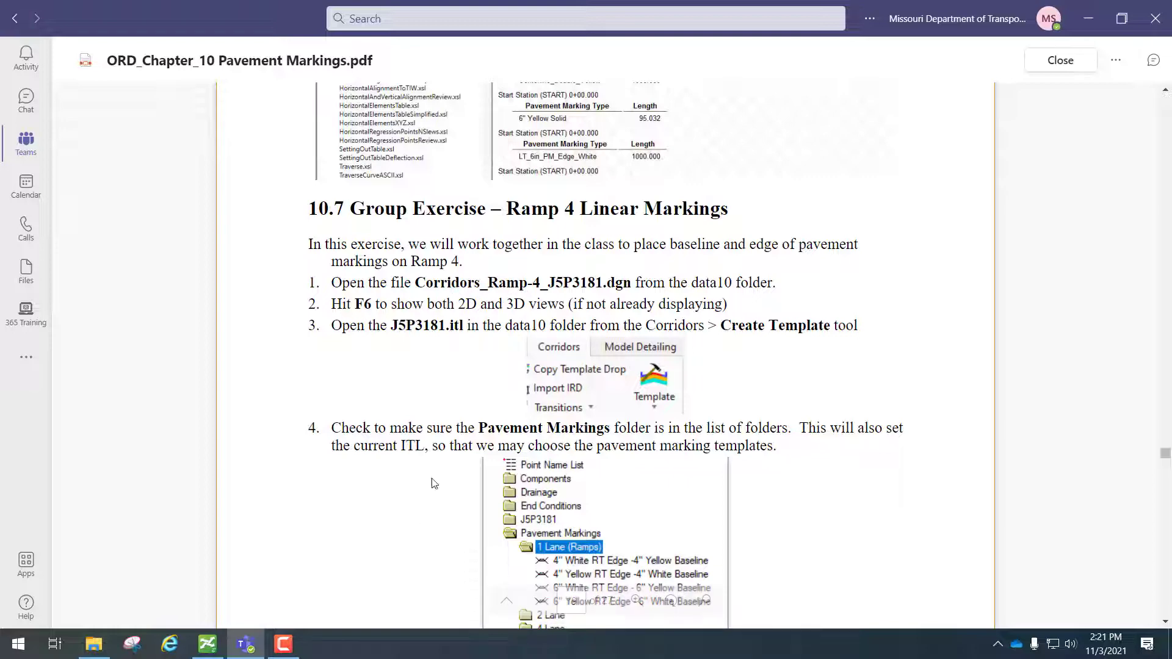
pyautogui.click(207, 644)
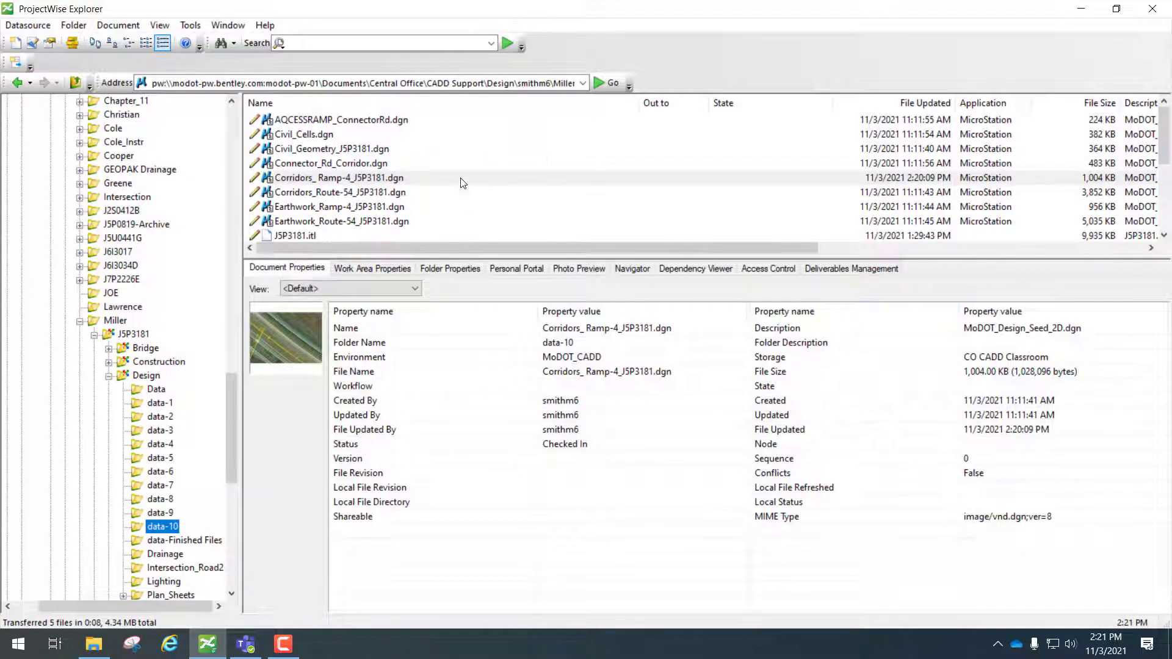
pyautogui.click(163, 515)
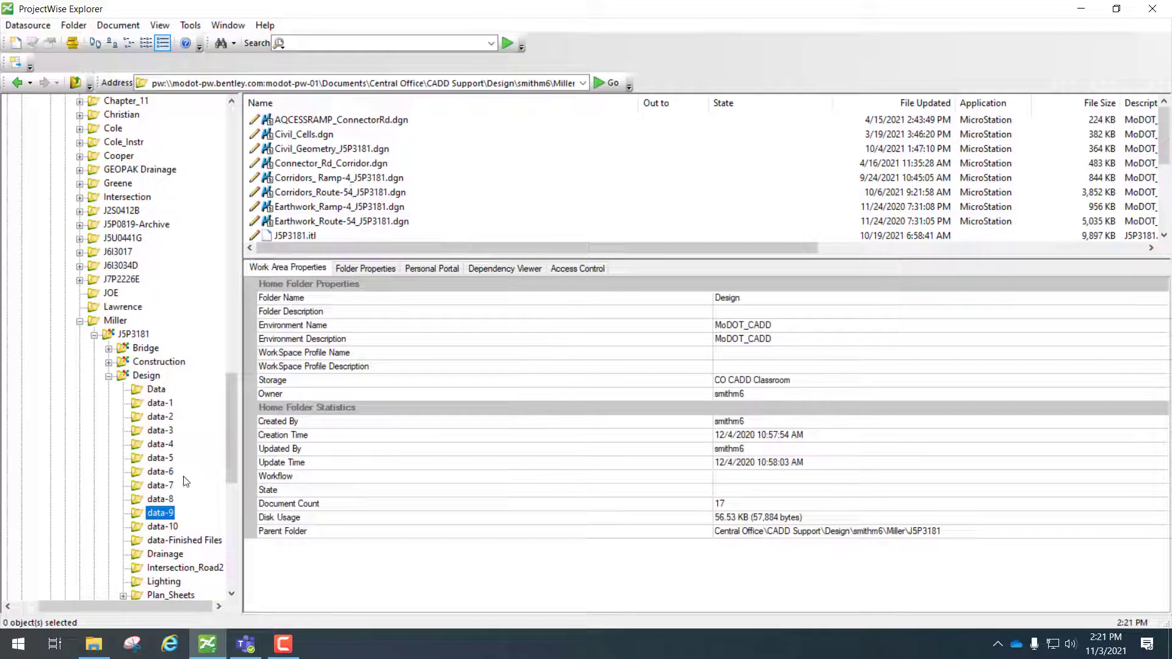
pyautogui.click(163, 526)
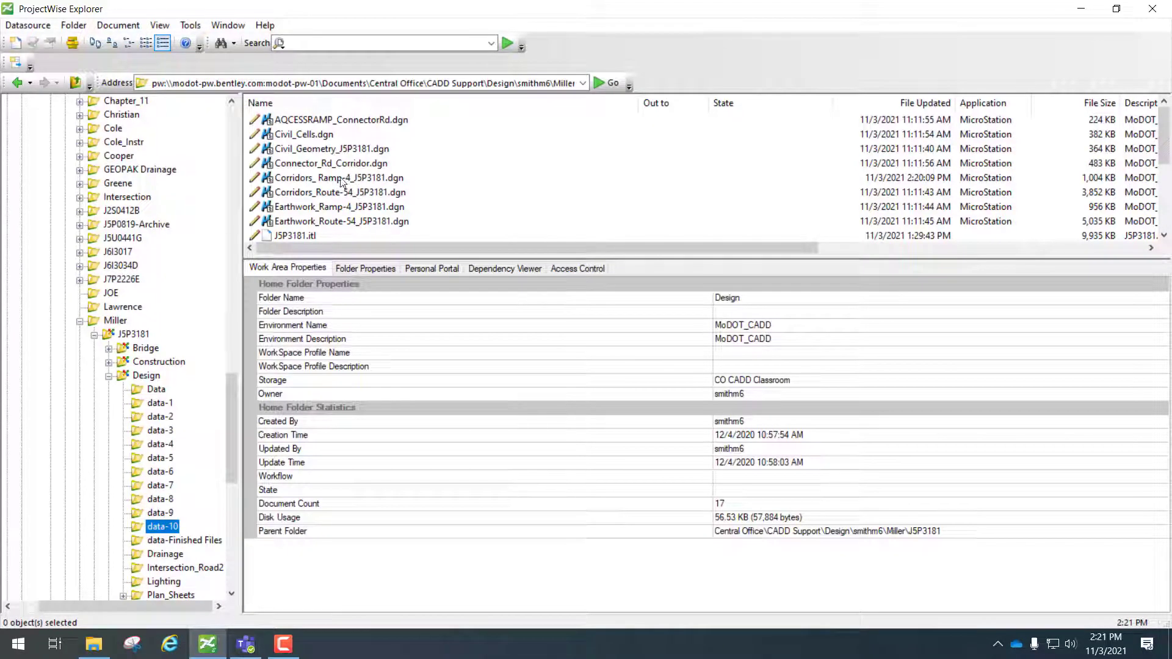
pyautogui.click(337, 178)
pyautogui.doubleClick(338, 179)
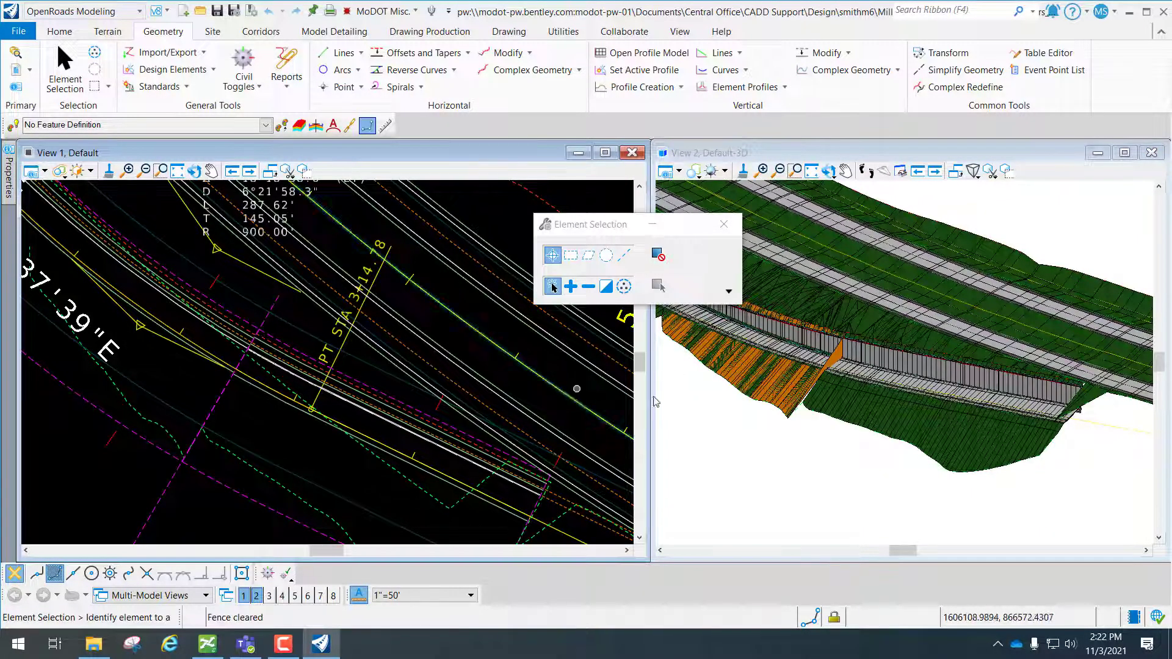
# - Examine the Ramp 4 pavement and barrier in the 3D view and the ramp's alignment start in the 2D view
pyautogui.keyDown('shift'); pyautogui.moveTo(655, 401); pyautogui.dragTo(804, 378, button='middle'); pyautogui.keyUp('shift')
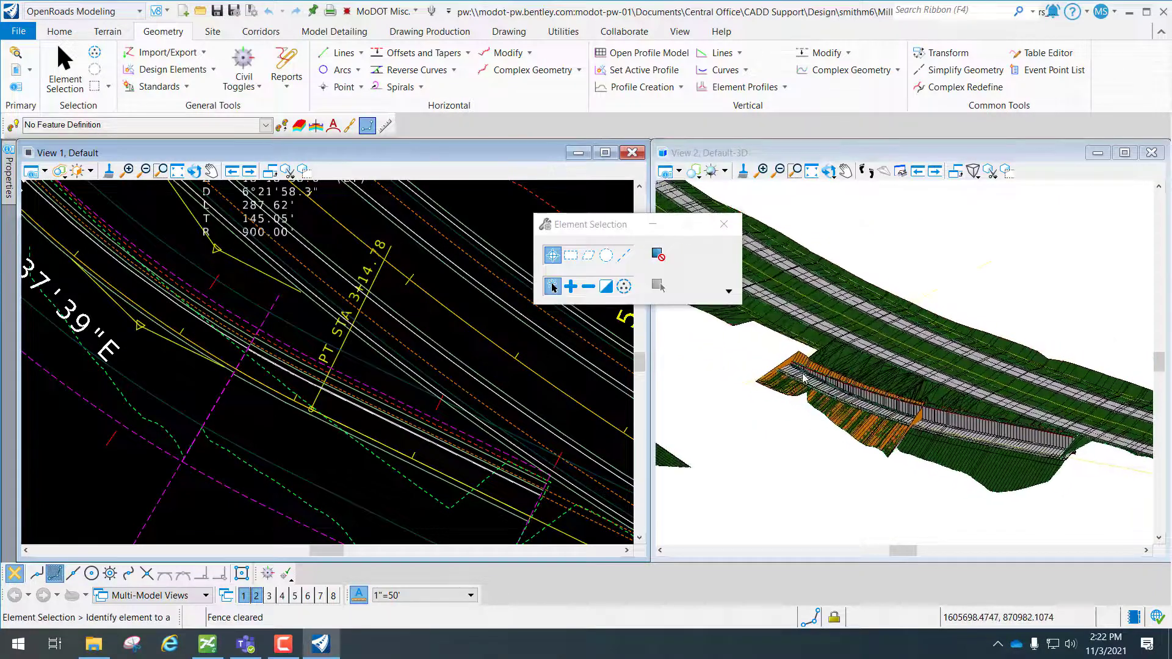
pyautogui.scroll(4, 803, 378)
pyautogui.scroll(2, 804, 367)
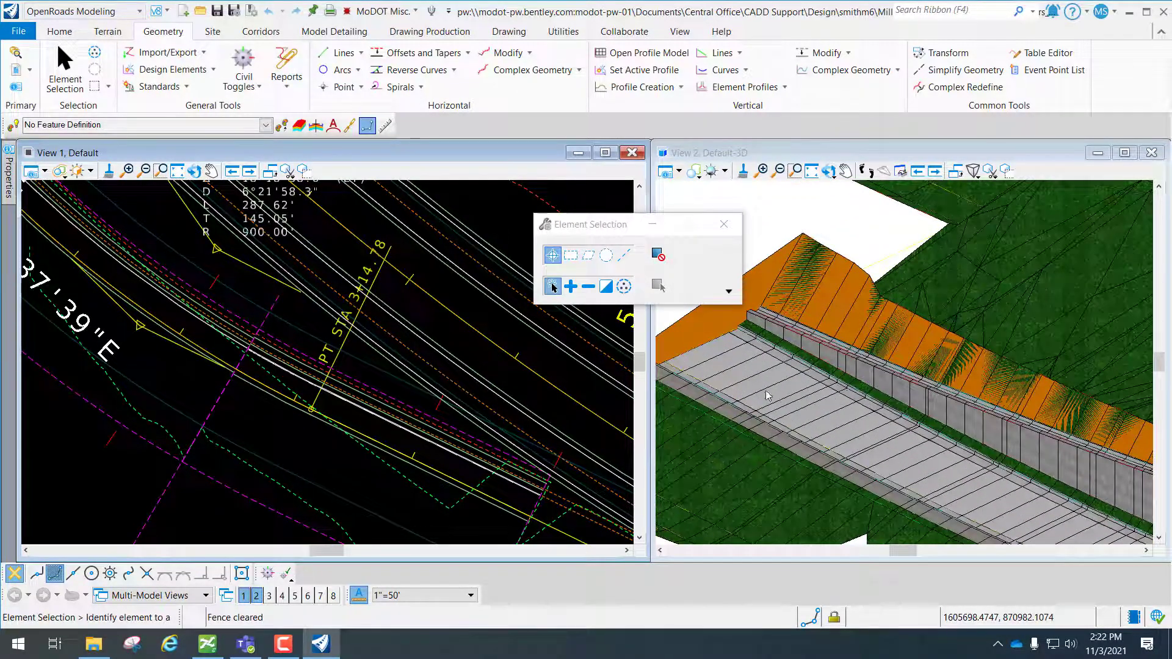
pyautogui.scroll(1, 796, 367)
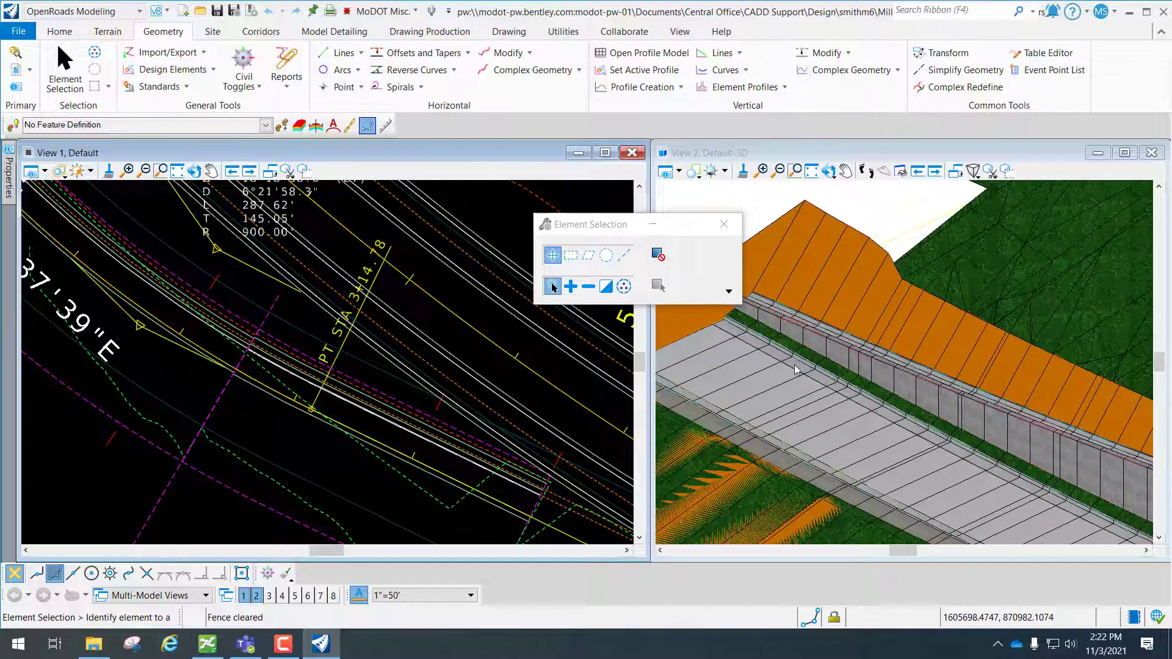
pyautogui.scroll(1, 796, 369)
pyautogui.scroll(2, 848, 422)
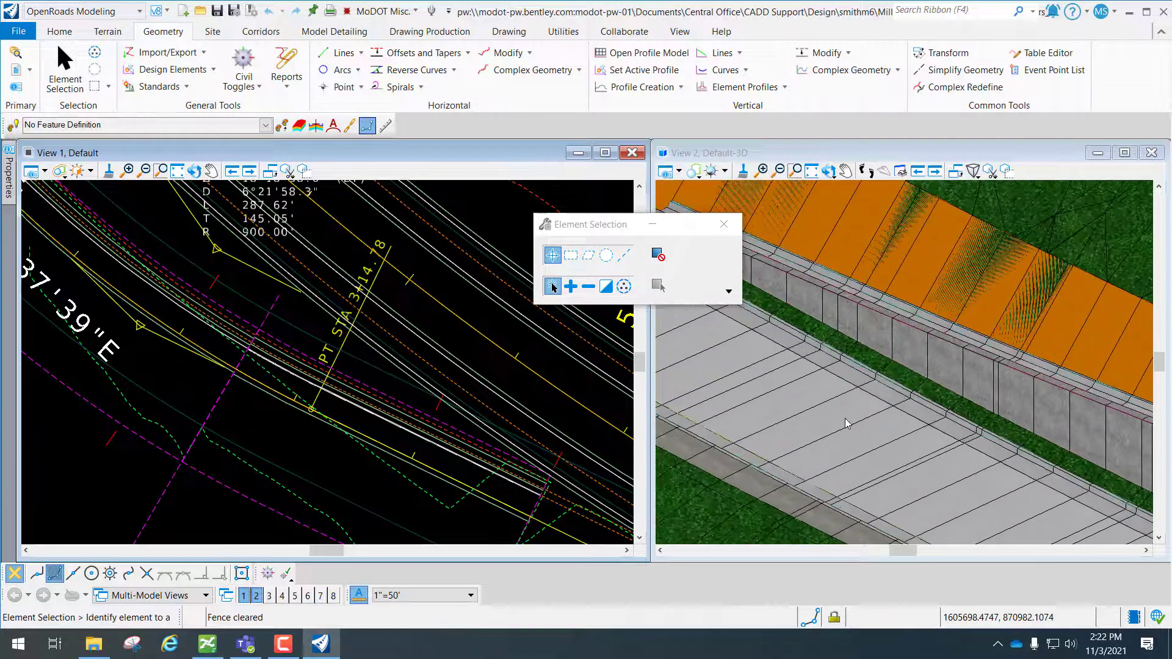
pyautogui.scroll(-3, 847, 423)
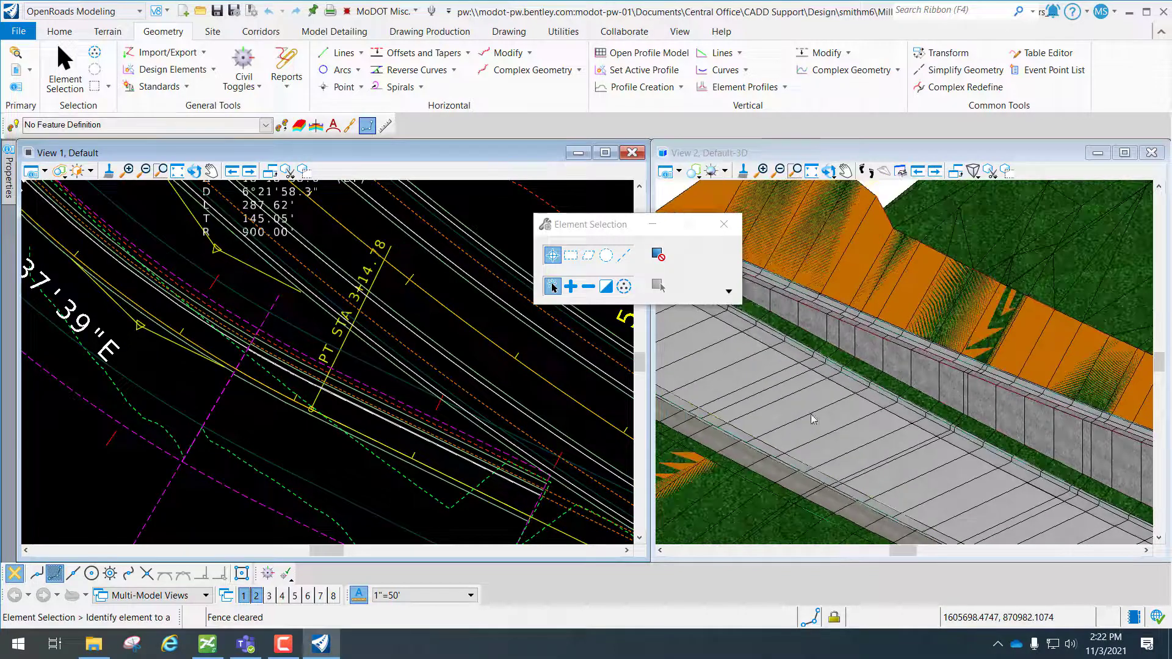
pyautogui.moveTo(847, 422); pyautogui.dragTo(870, 412, button='middle')
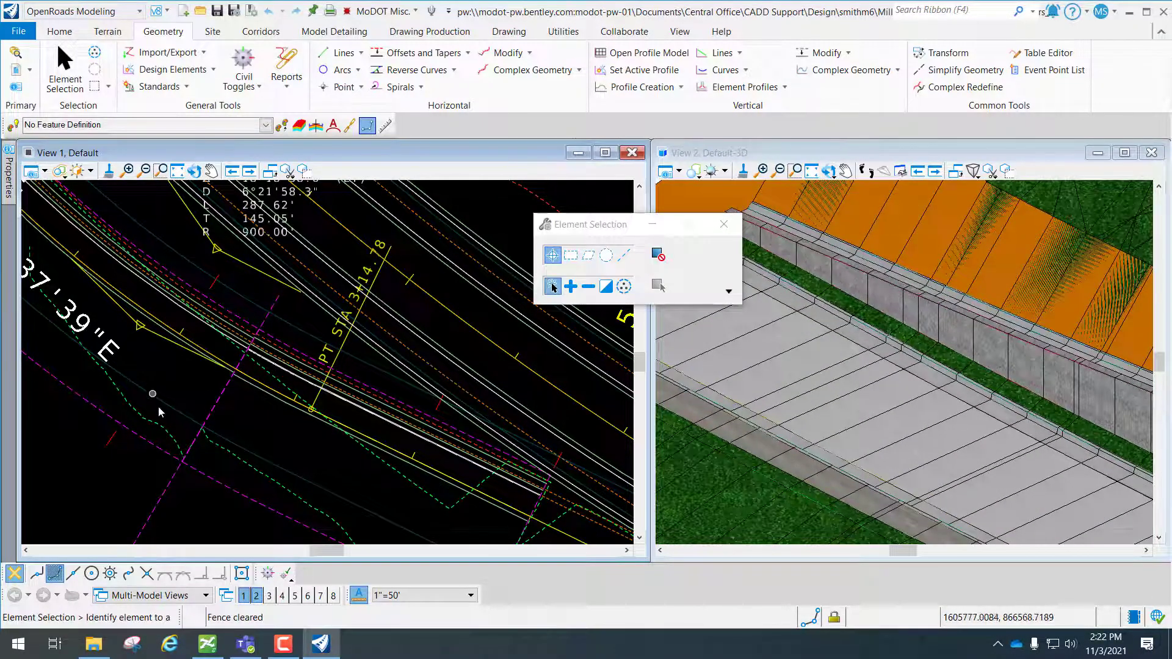
pyautogui.moveTo(100, 314); pyautogui.dragTo(288, 403, button='middle')
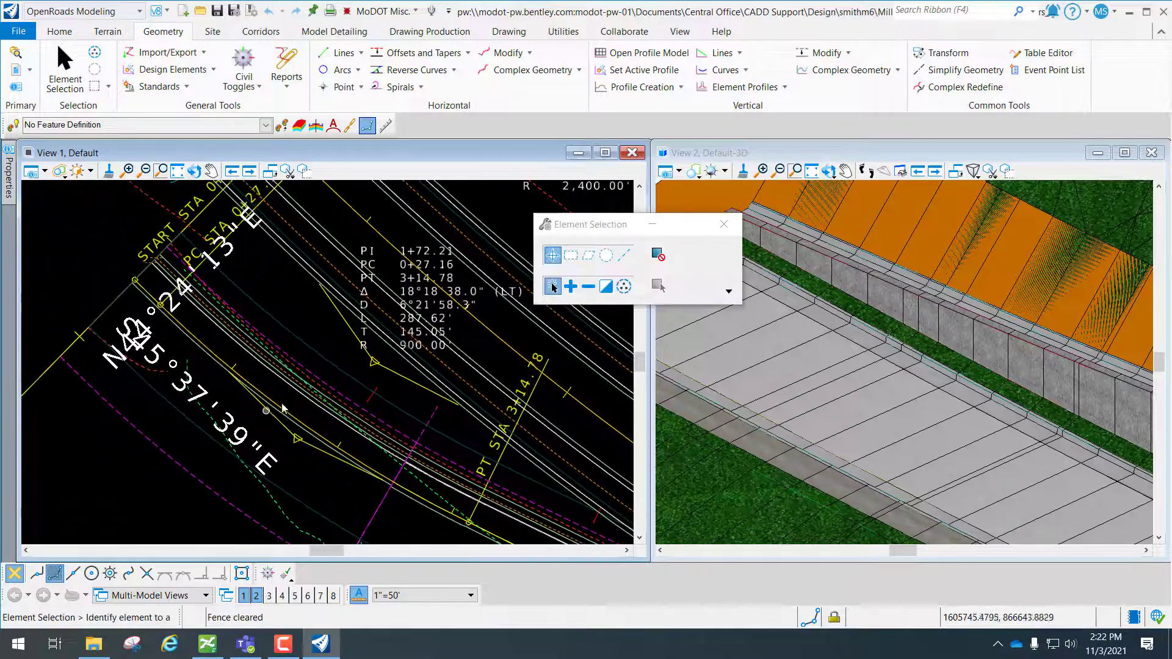
pyautogui.scroll(1, 289, 403)
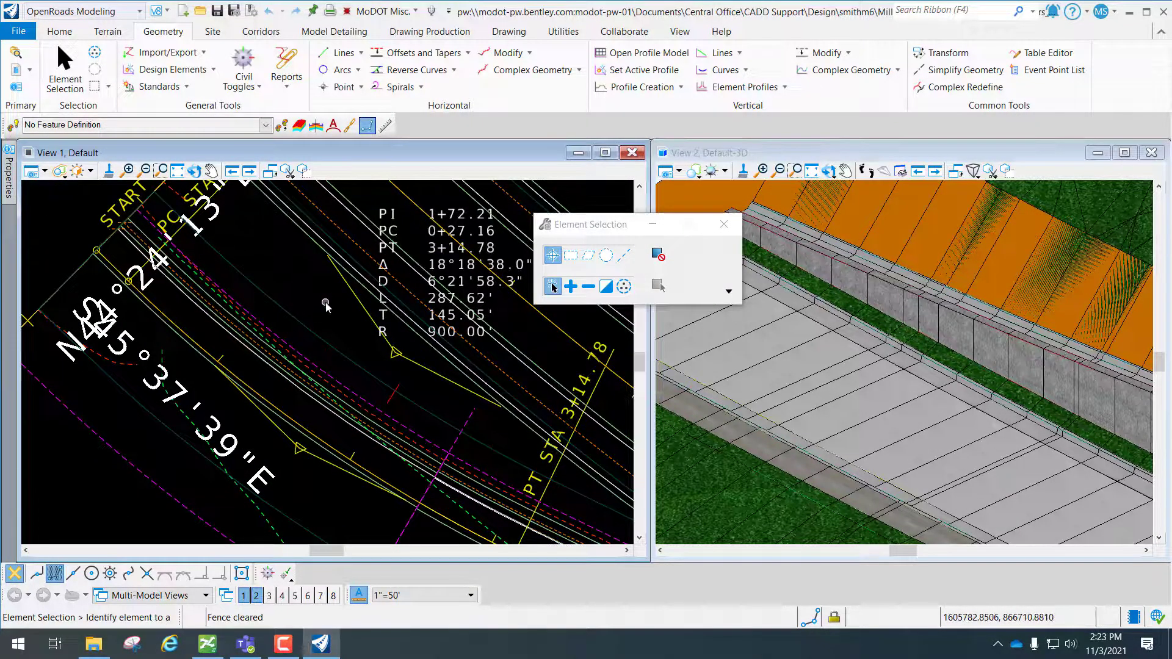
# - Check the exercise PDF in Teams for the template library instructions and return to OpenRoads Designer
pyautogui.click(328, 643)
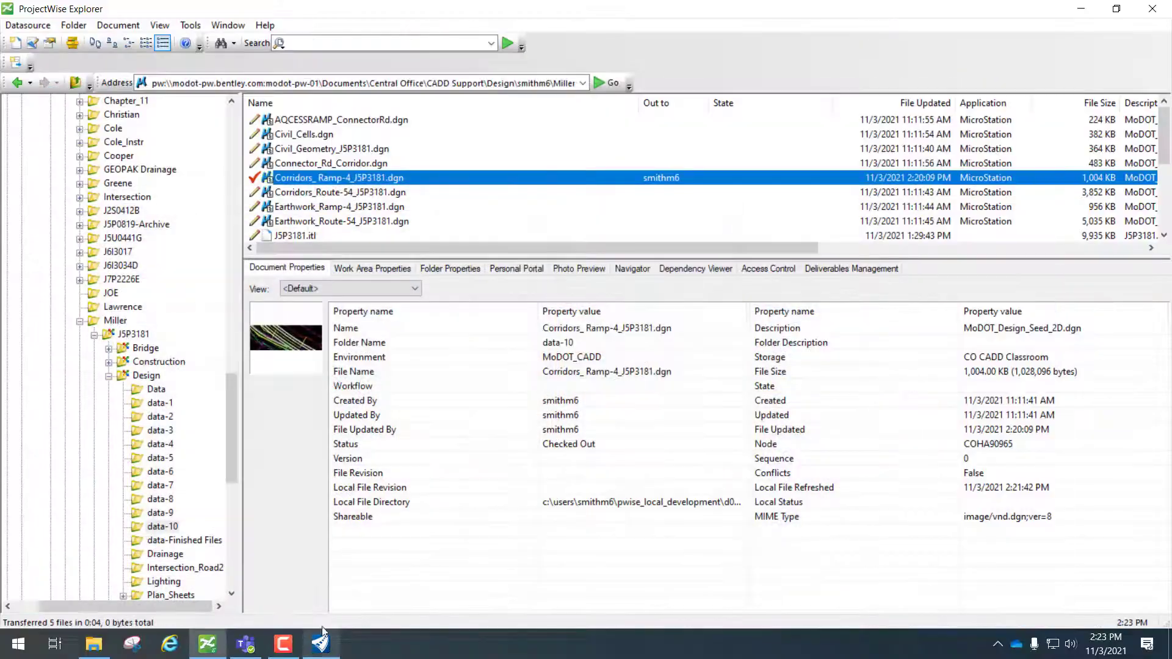
pyautogui.click(323, 644)
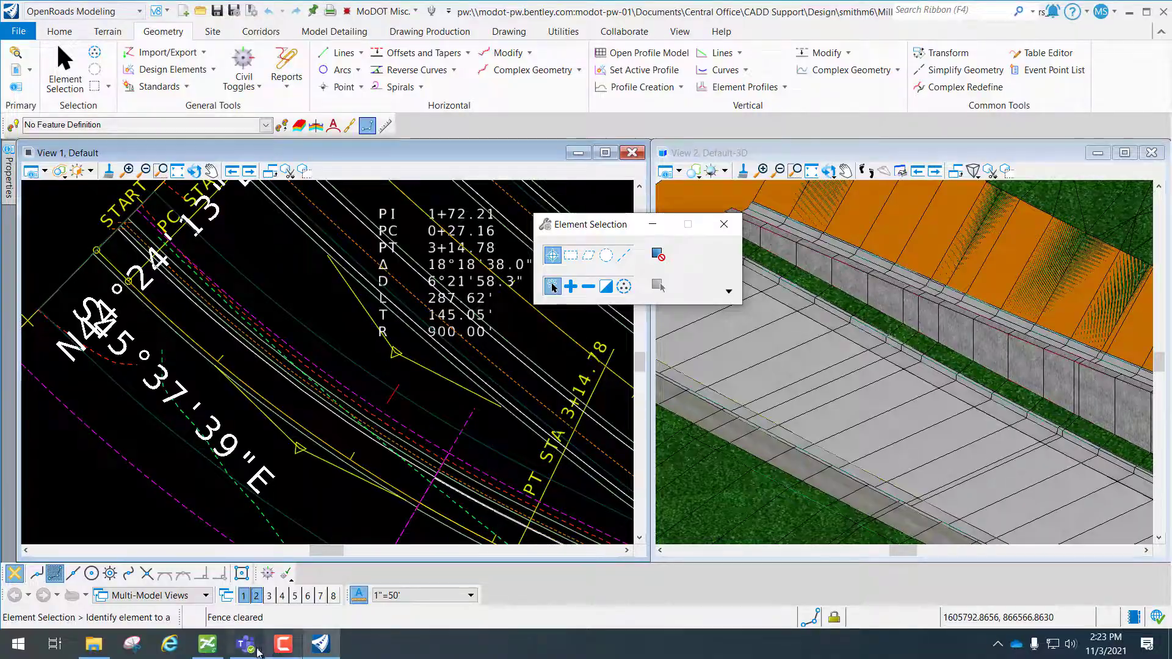
pyautogui.click(251, 651)
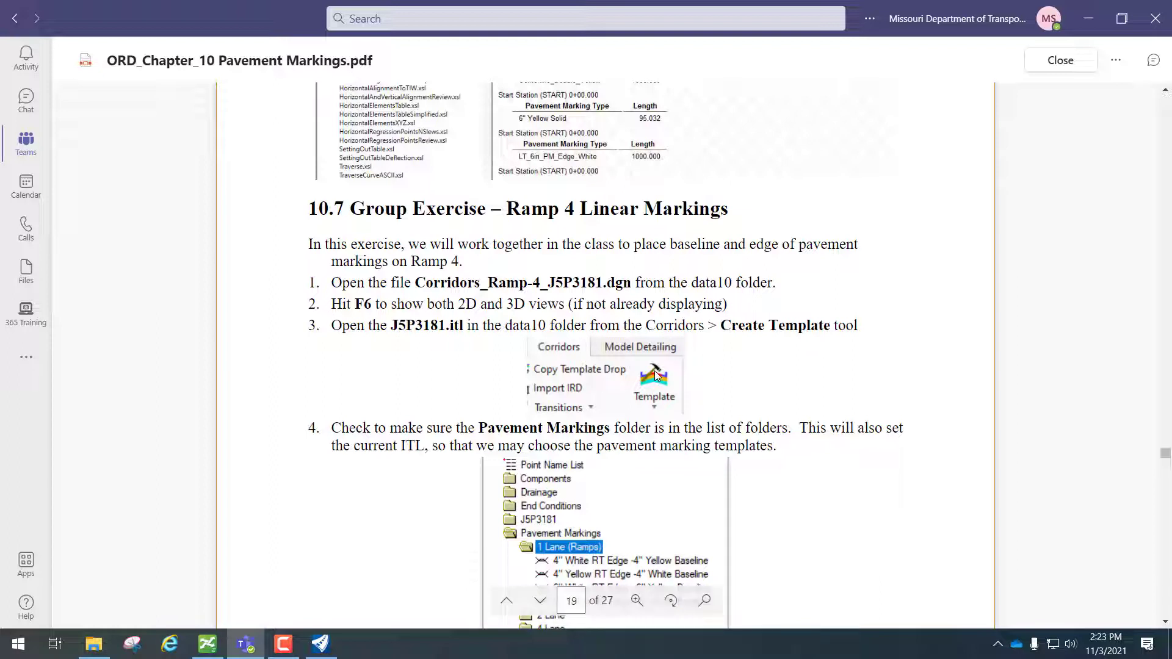
pyautogui.click(1087, 18)
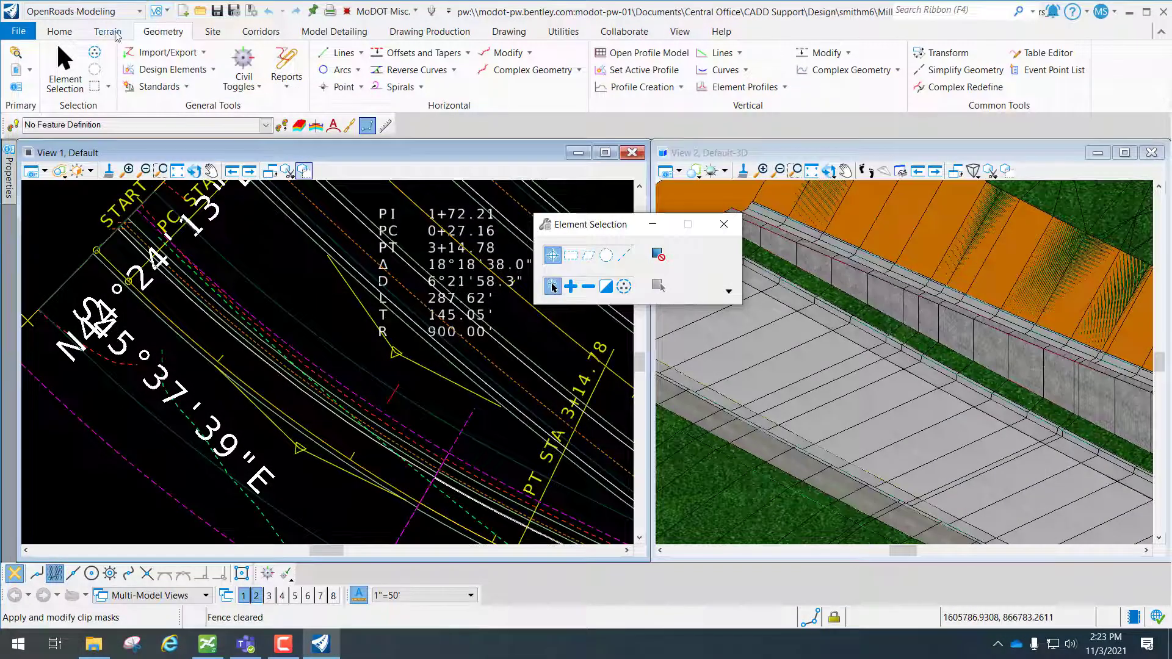
# - Open the template library J5P3181.itl from the data-10 folder in the Create Template tool
pyautogui.click(264, 34)
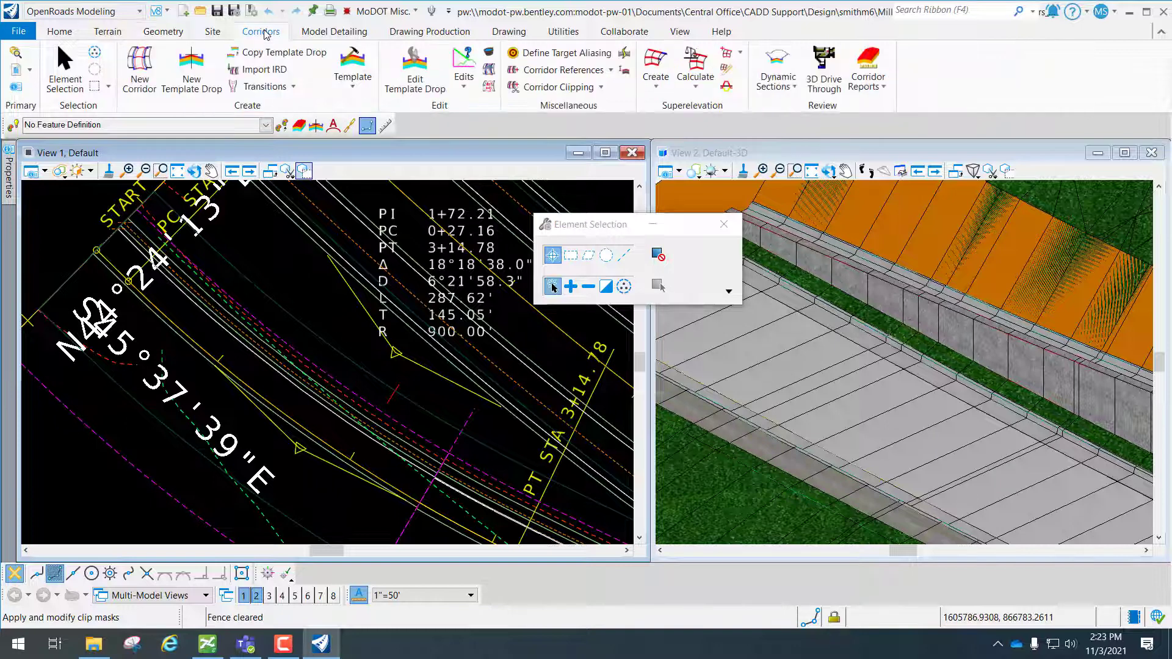
pyautogui.click(354, 58)
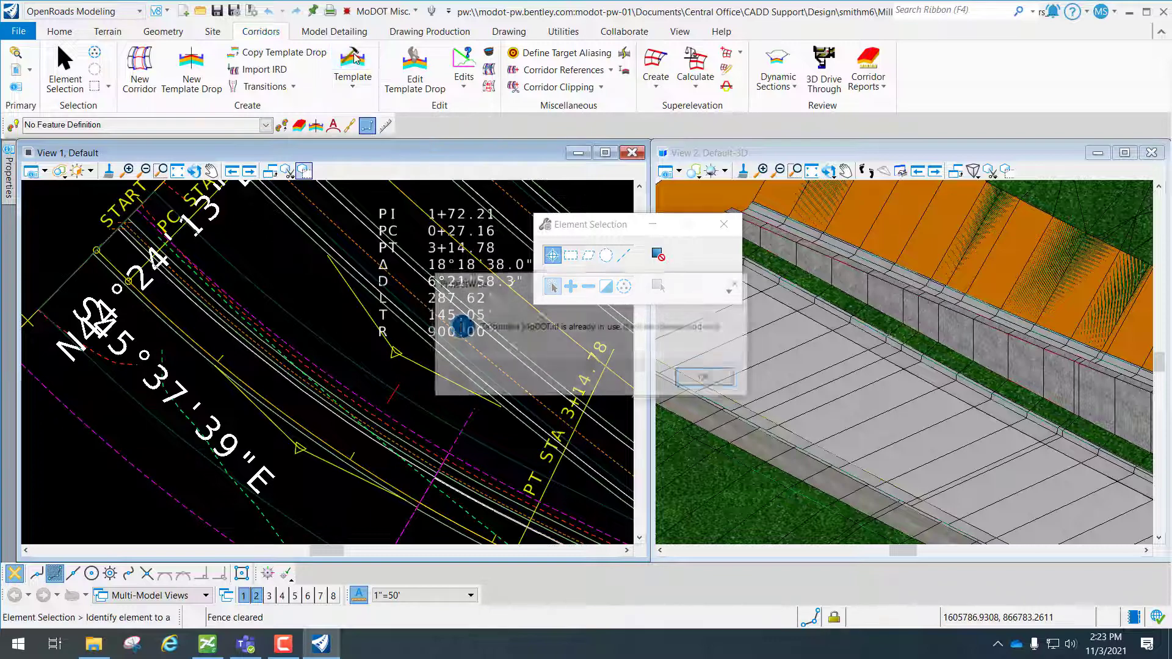
pyautogui.click(722, 382)
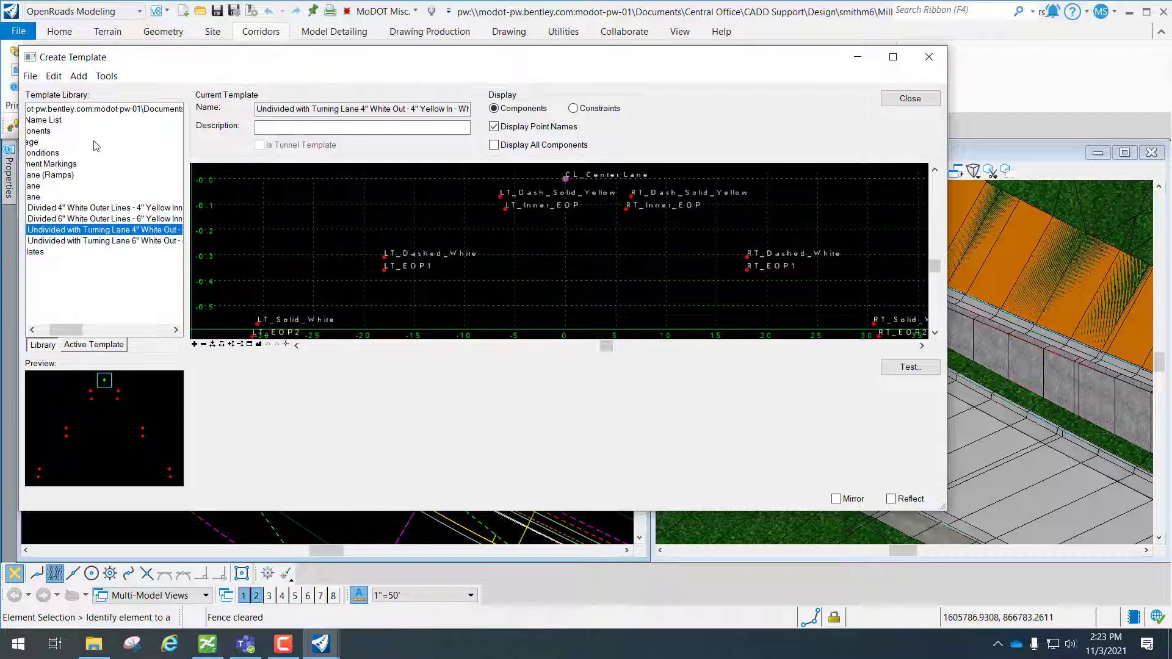
pyautogui.click(31, 76)
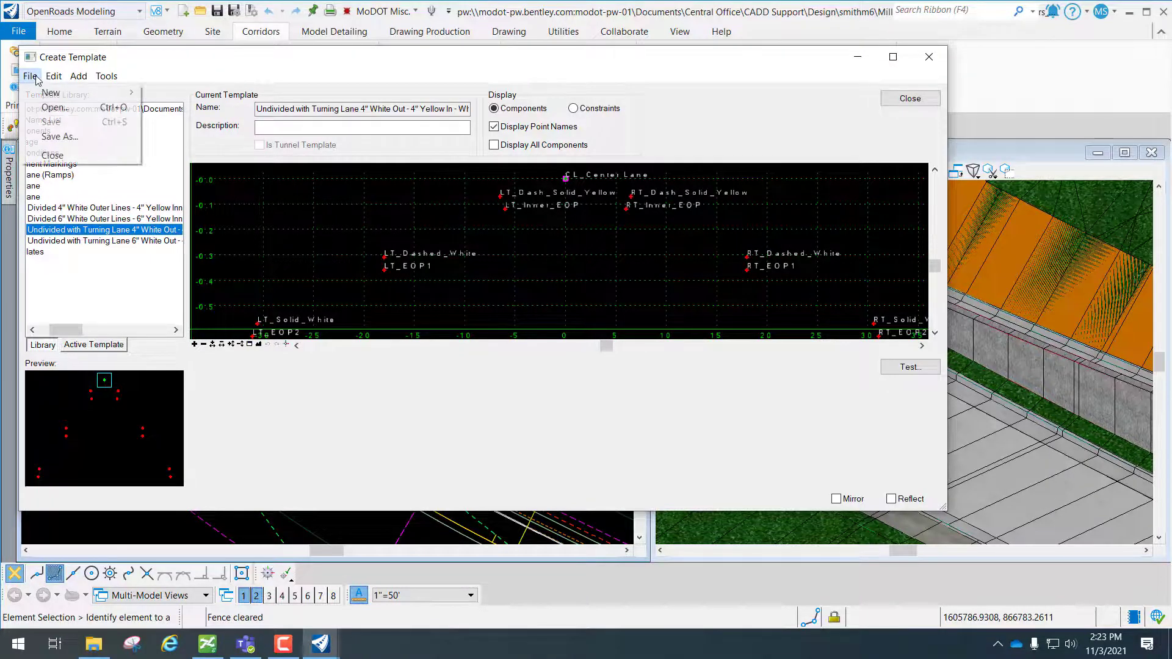
pyautogui.click(55, 108)
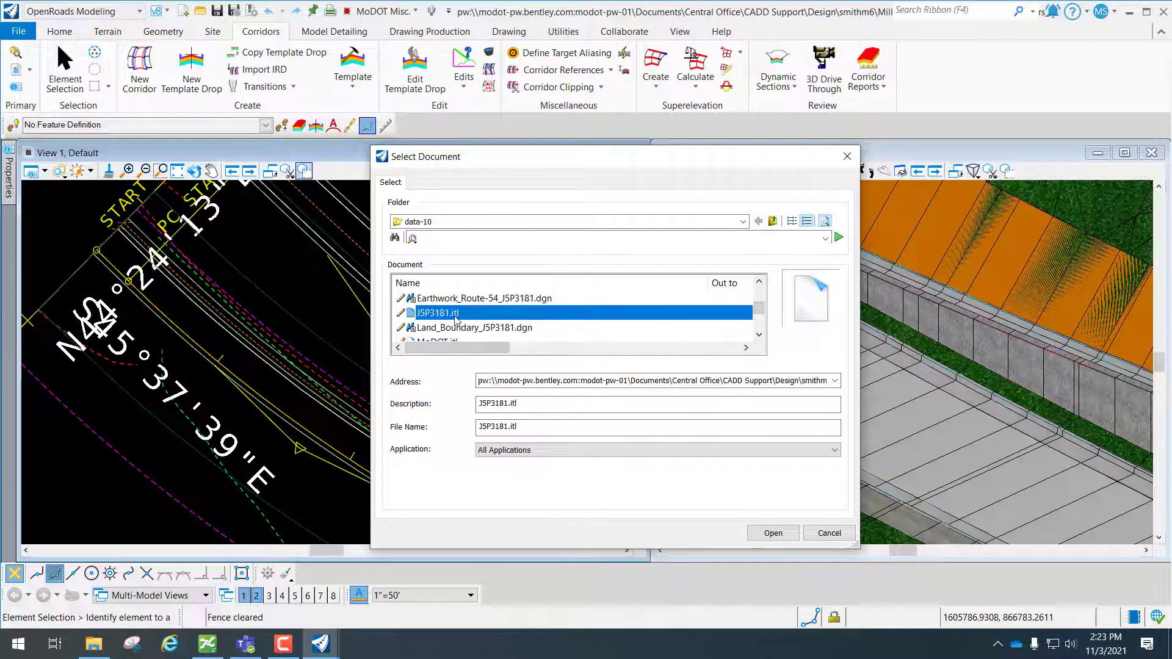
pyautogui.click(786, 538)
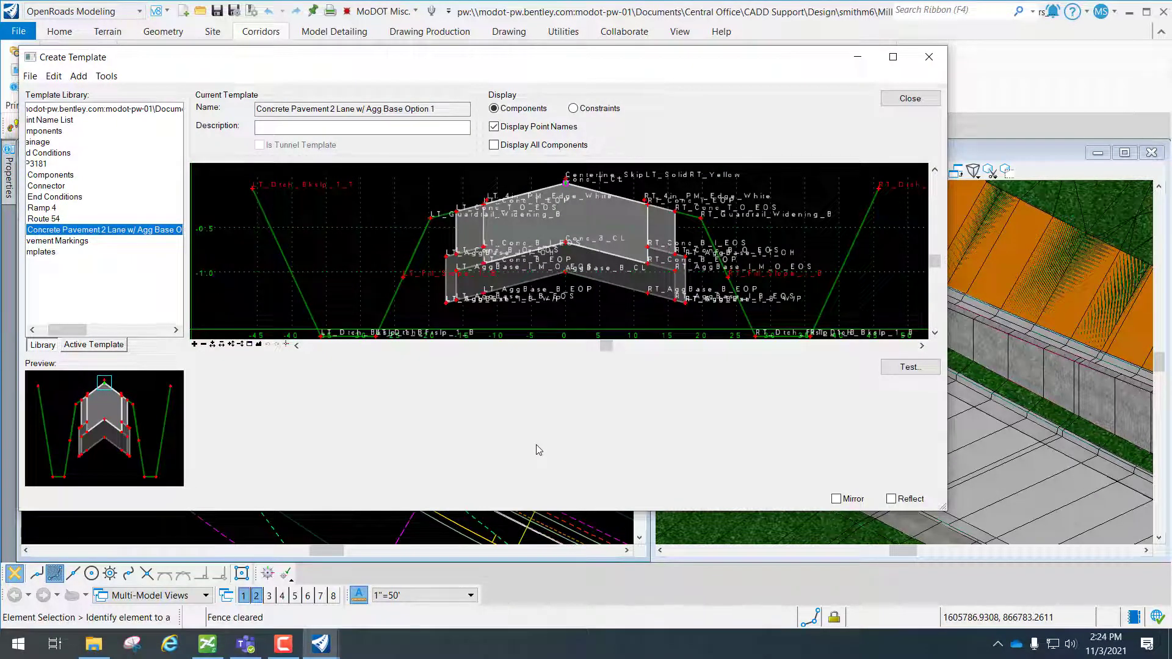
# - Expand Pavement Markings and its 1 Lane (Ramps) folder to check the templates, and close the library, checking in J5P3181.itl
pyautogui.moveTo(61, 330); pyautogui.dragTo(52, 332)
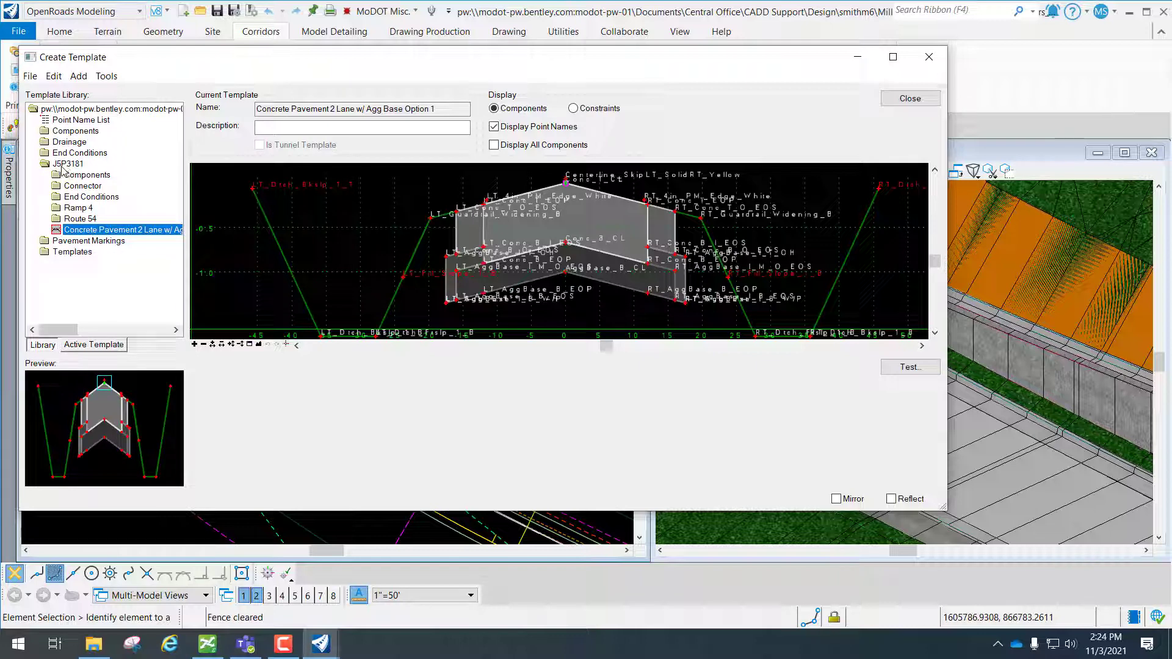
pyautogui.doubleClick(45, 242)
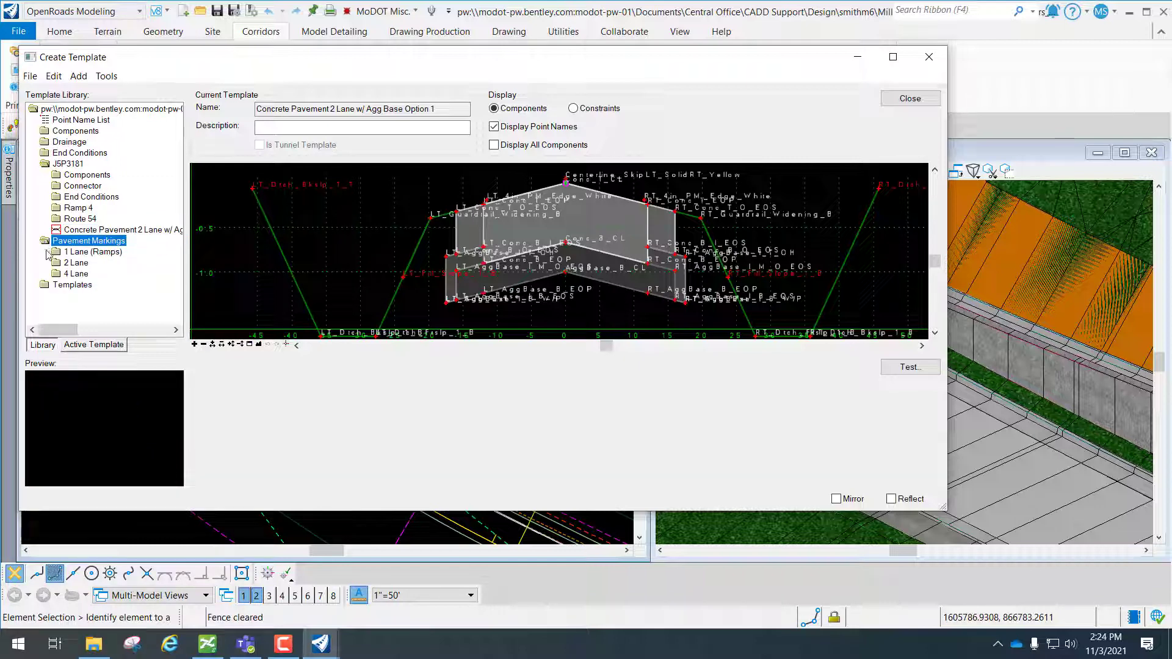
pyautogui.doubleClick(64, 252)
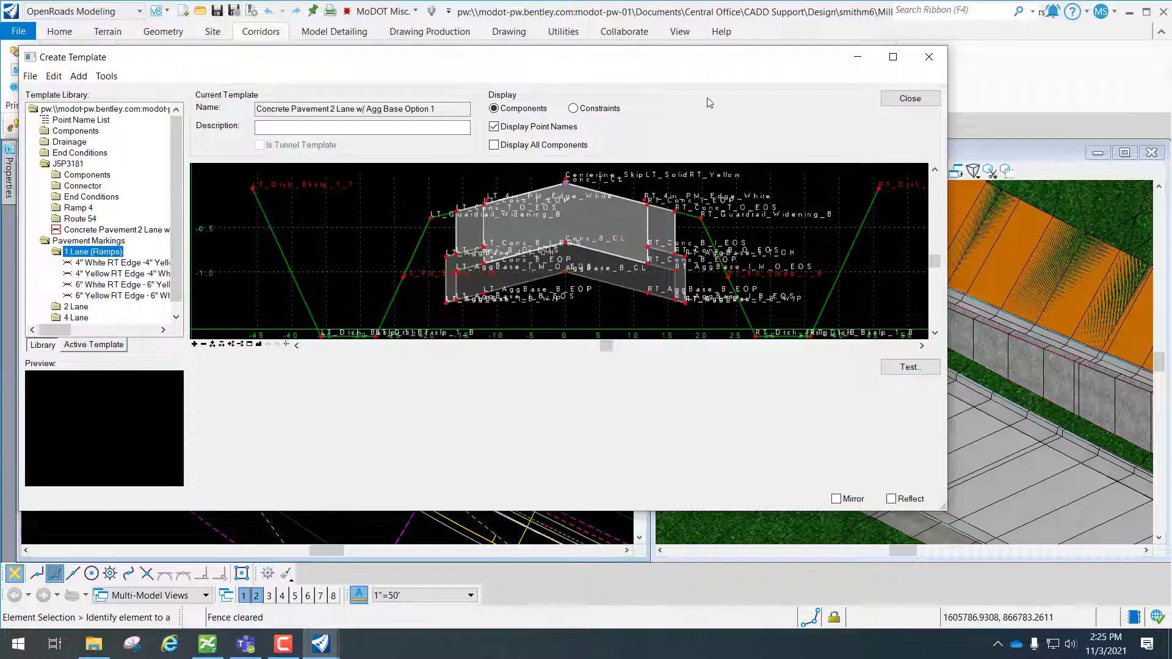
pyautogui.click(918, 100)
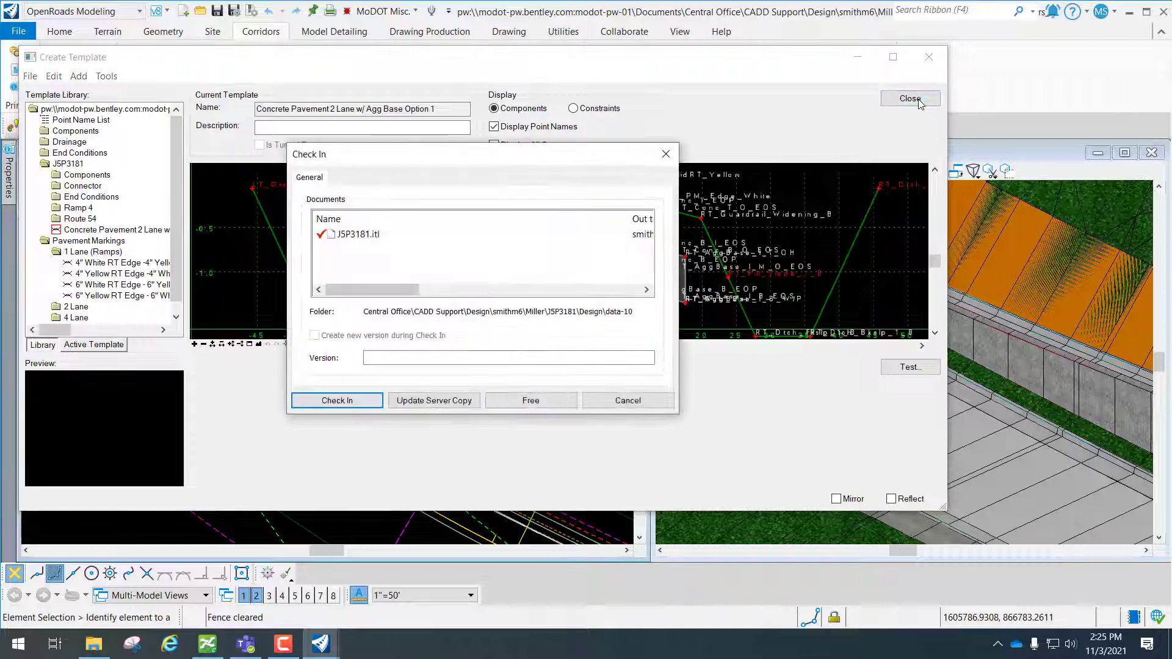
pyautogui.click(354, 402)
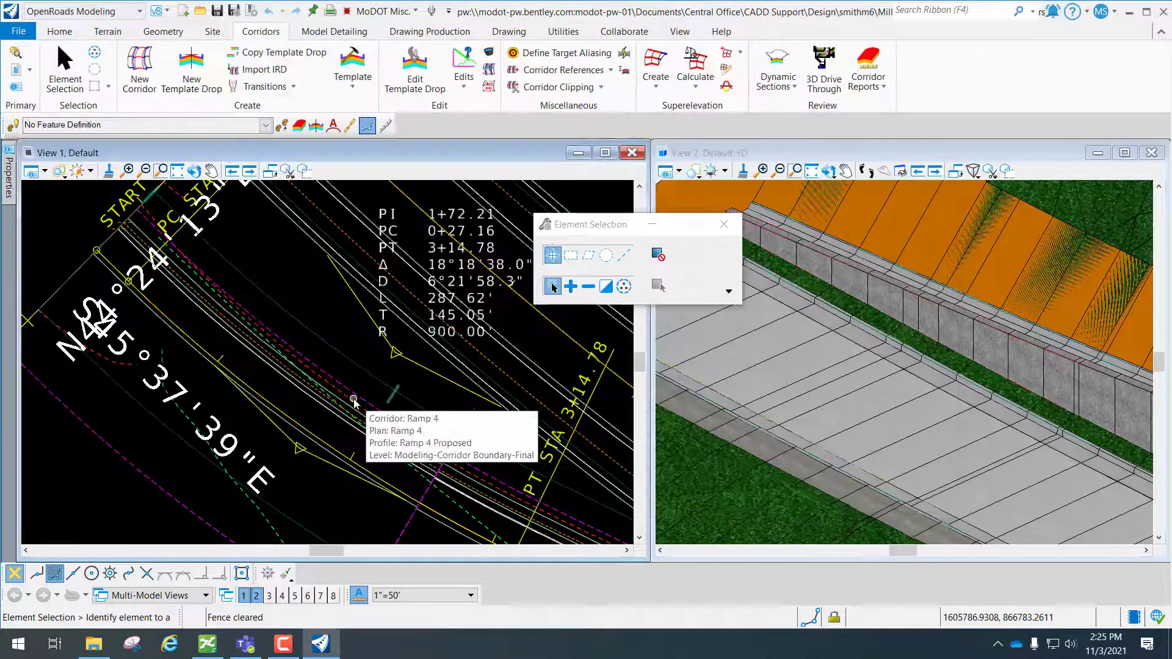
# - Review the Ramp 4 corridor along its length in the 2D plan view
pyautogui.scroll(-2, 354, 403)
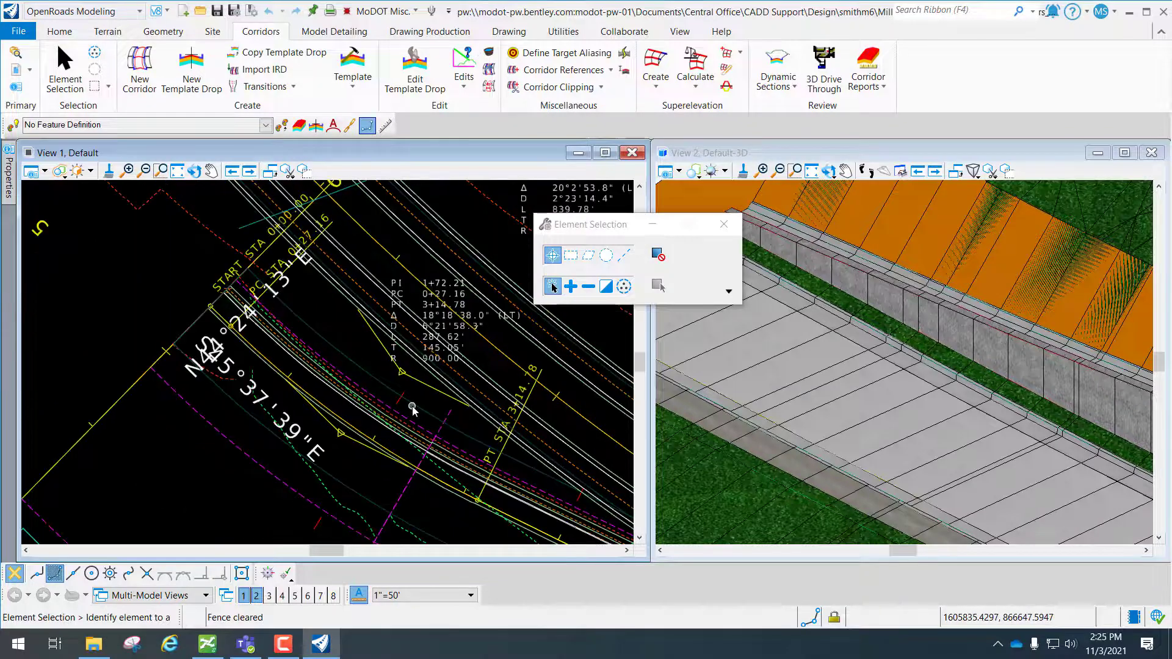
pyautogui.moveTo(425, 427); pyautogui.dragTo(369, 326, button='middle')
pyautogui.rightClick(369, 329)
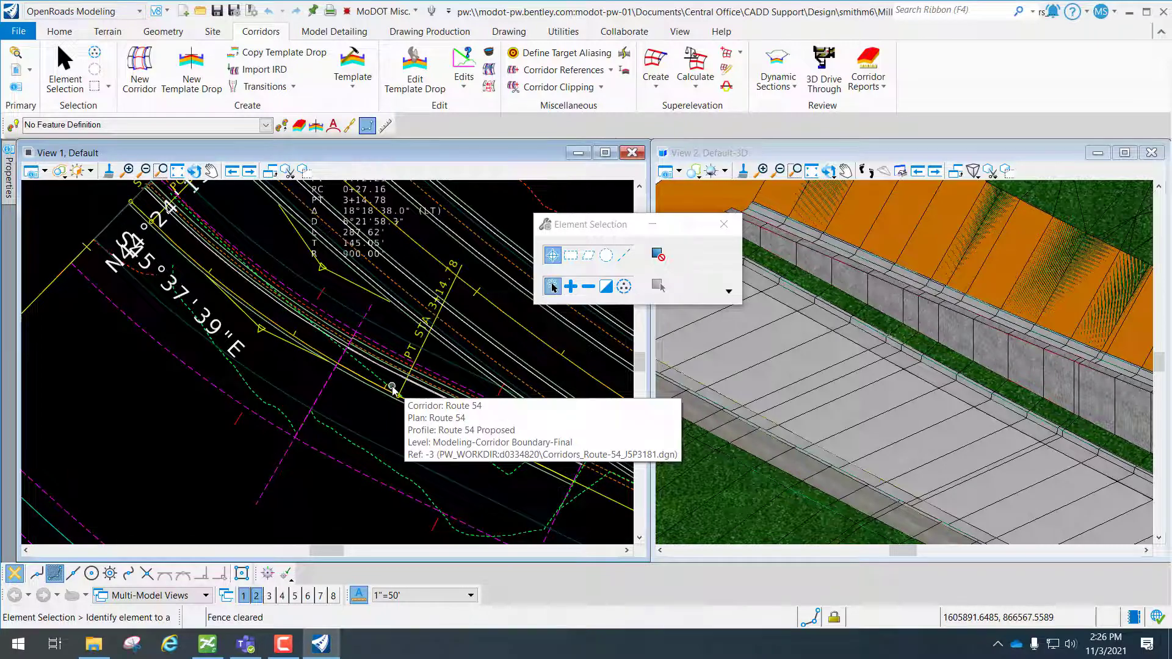
pyautogui.scroll(-1, 393, 389)
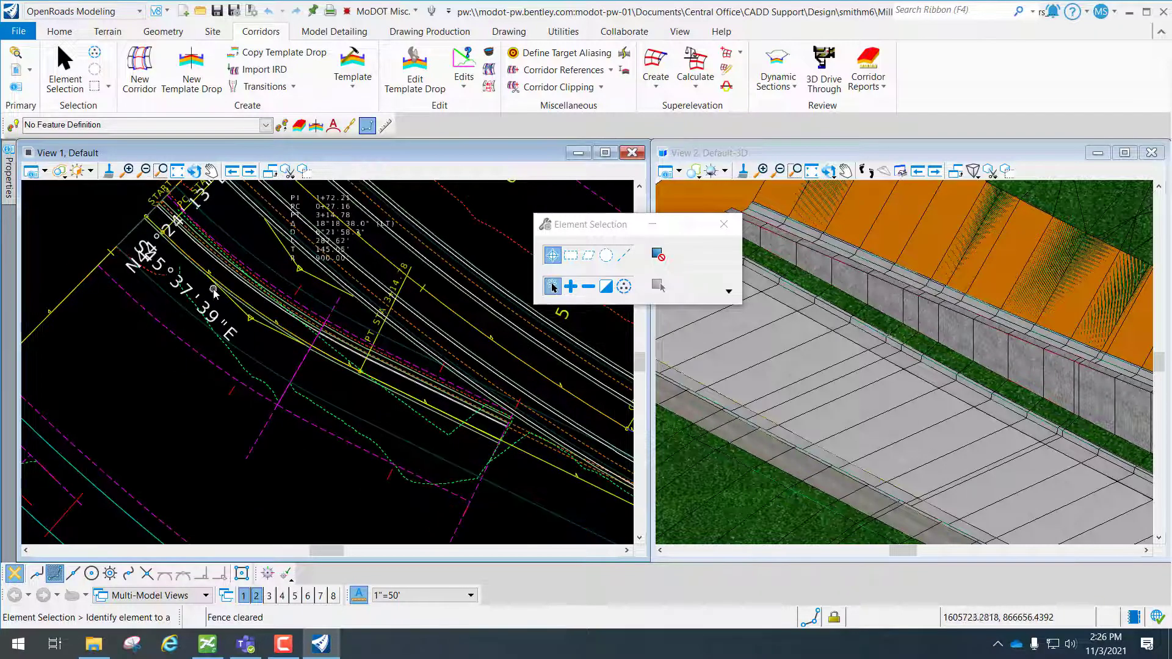
pyautogui.moveTo(253, 312); pyautogui.dragTo(242, 340, button='middle')
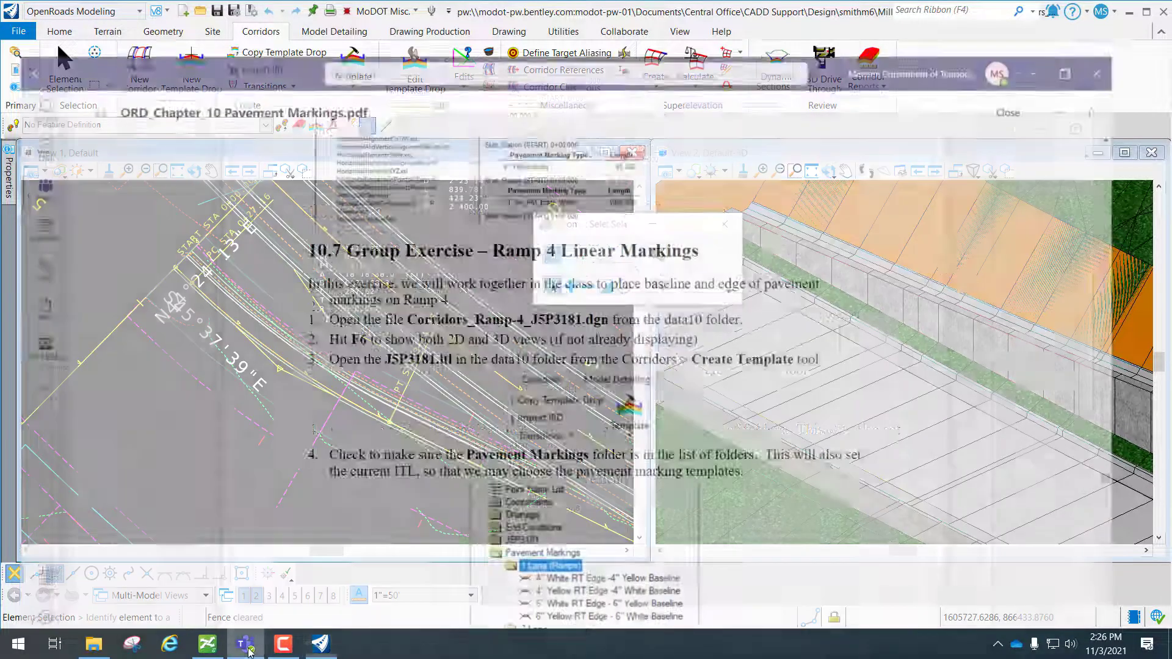
# - Read exercise 10.7 steps 5 to 11 in the PDF in Teams and return to OpenRoads Designer
pyautogui.click(245, 645)
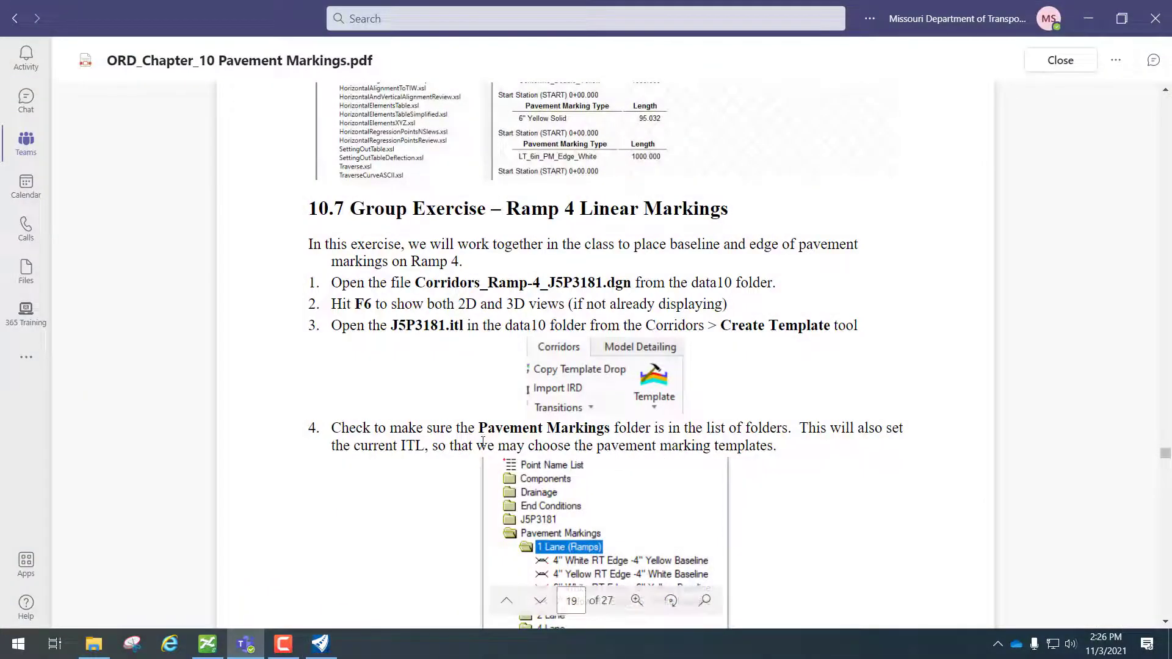
pyautogui.scroll(-5, 455, 403)
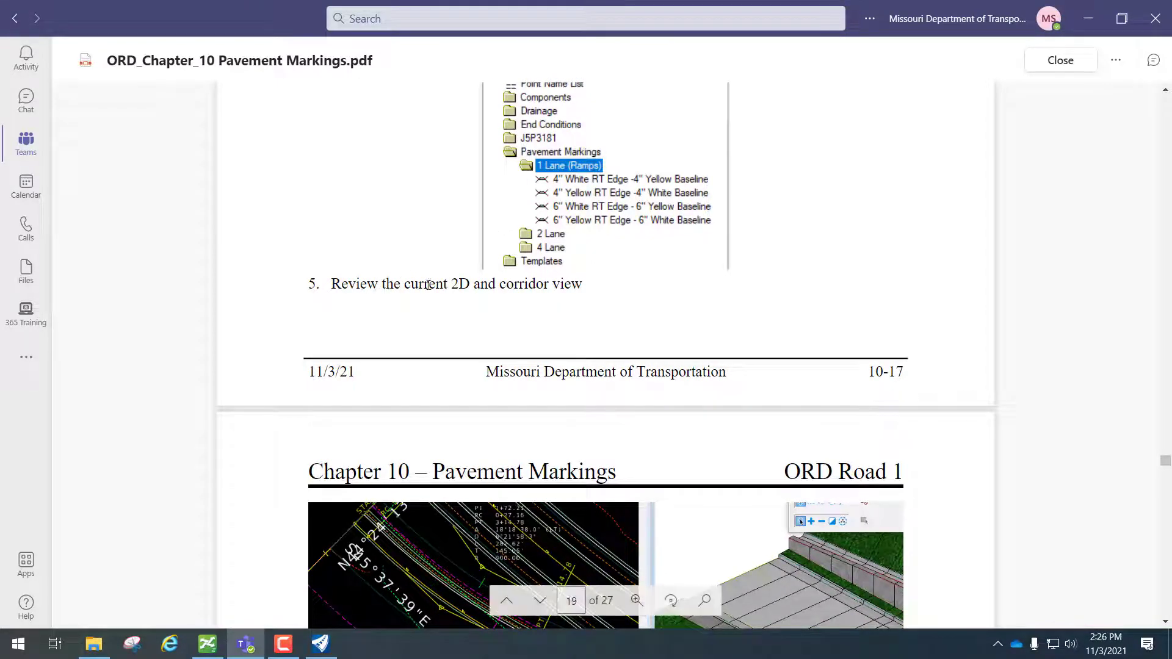
pyautogui.scroll(-4, 574, 296)
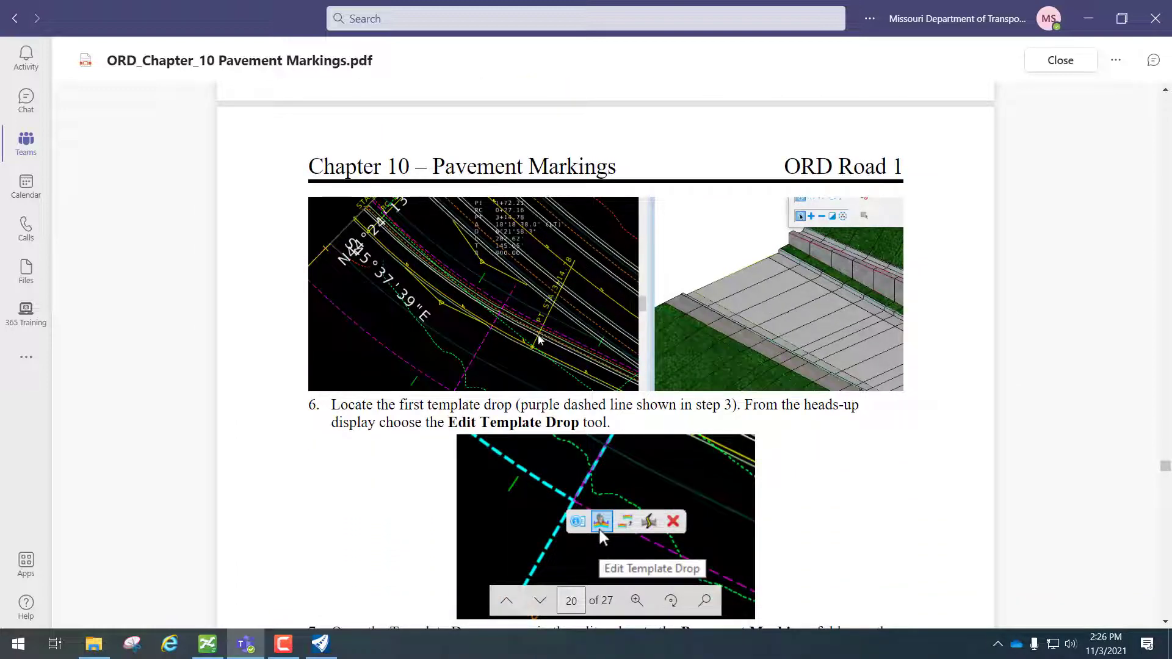
pyautogui.scroll(-1, 543, 330)
pyautogui.scroll(-2, 543, 330)
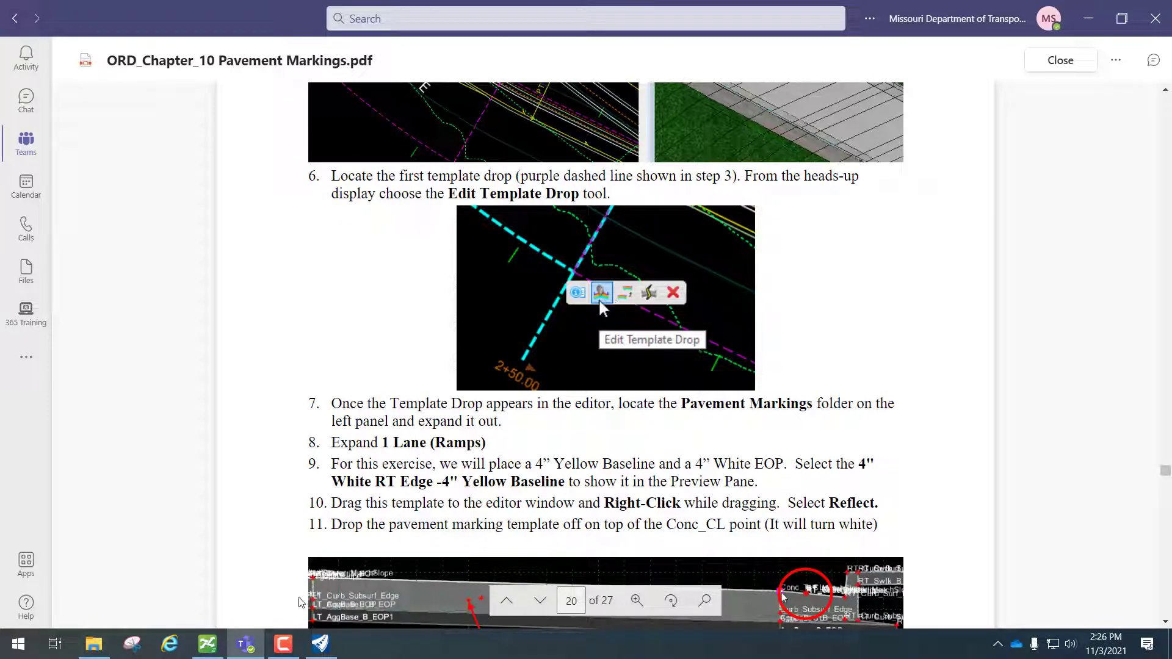
pyautogui.click(320, 644)
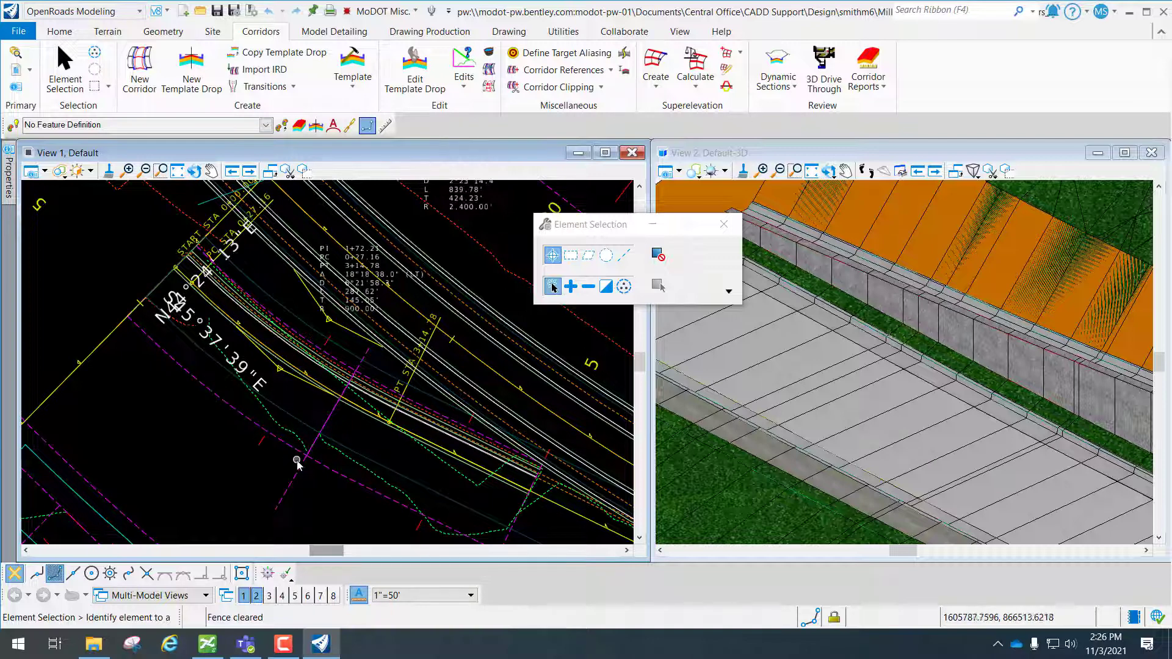
# - Open the first Ramp 4 template drop, ending at station 2+50.00, with Edit Template Drop and reposition the editor window
pyautogui.click(287, 492)
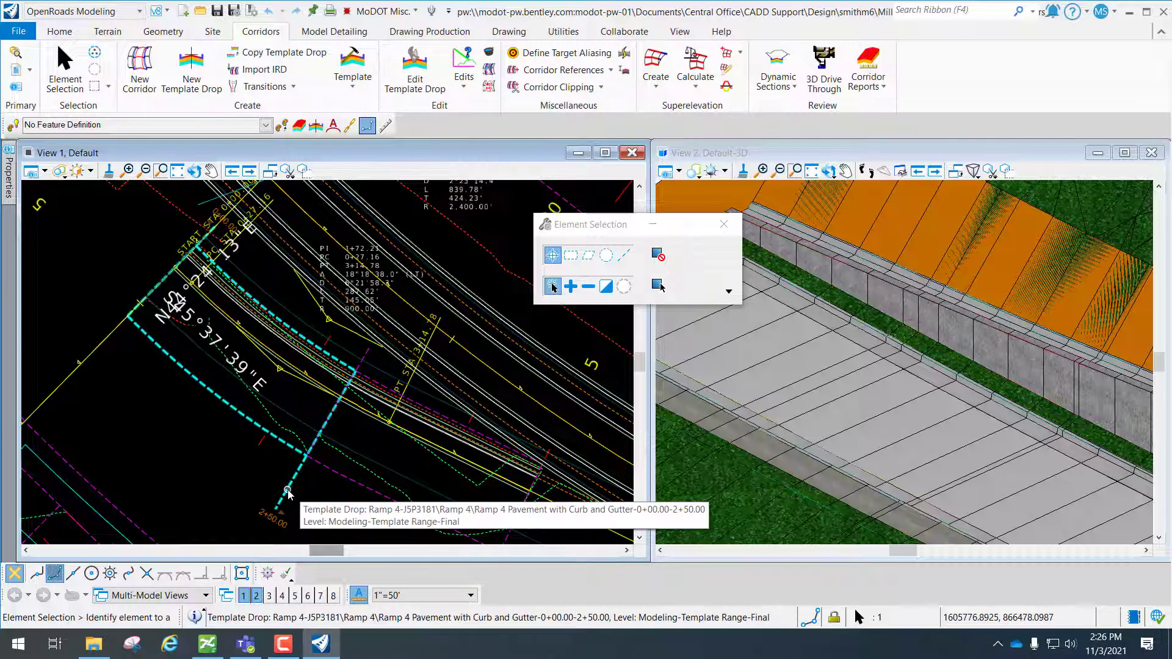
pyautogui.moveTo(315, 486)
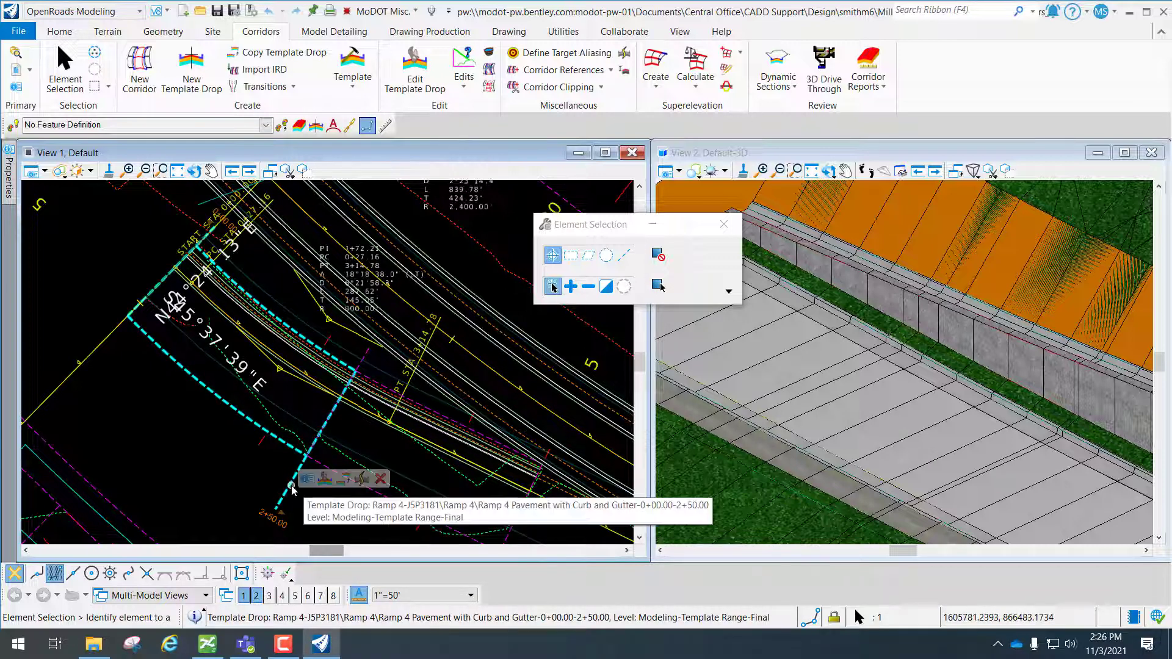
pyautogui.click(325, 479)
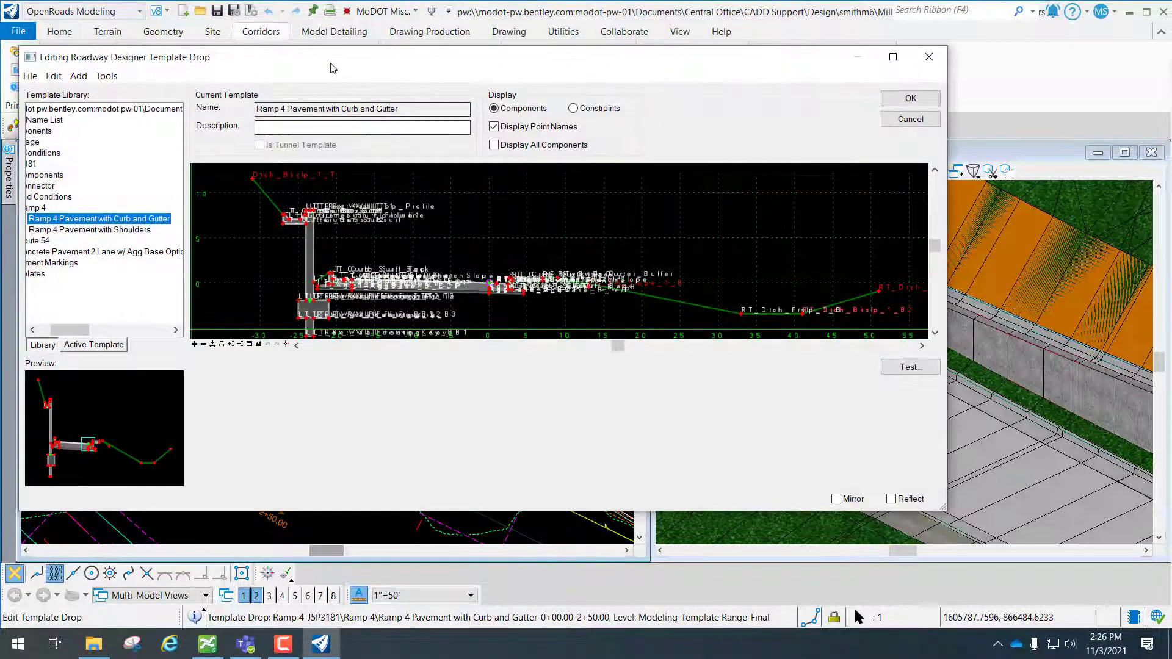
pyautogui.moveTo(352, 70); pyautogui.dragTo(423, 80)
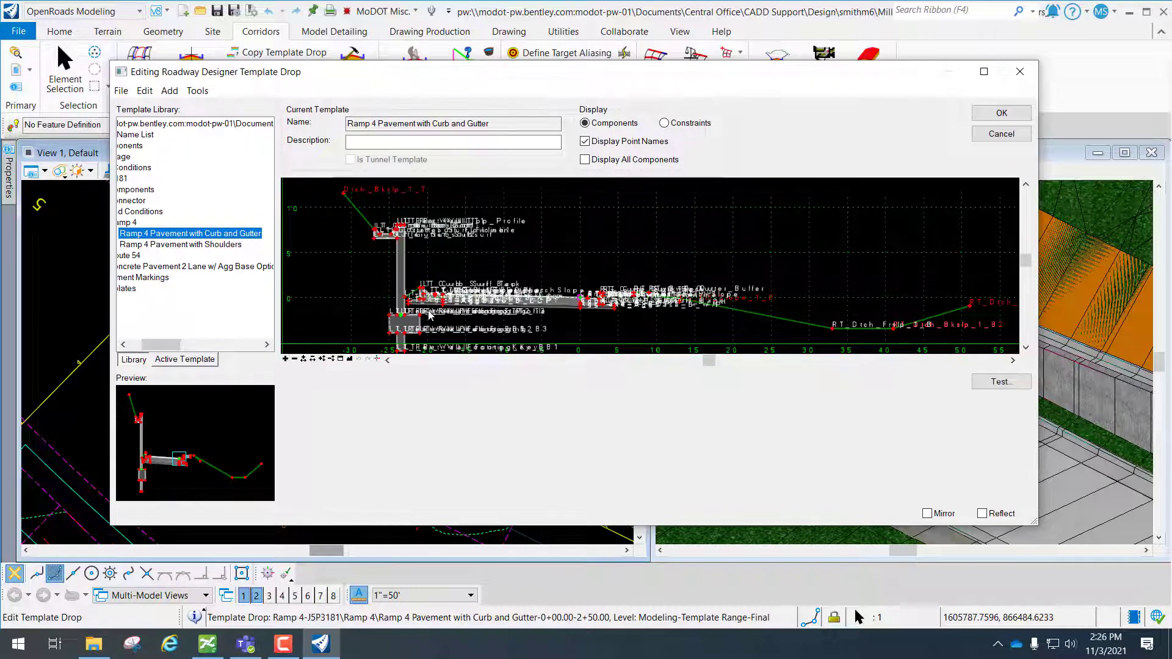
# - Examine the Ramp 4 Pavement with Curb and Gutter template from the LT_Conc_T_EOP point across to the Conc_T_CL point
pyautogui.scroll(3, 426, 297)
pyautogui.scroll(6, 427, 297)
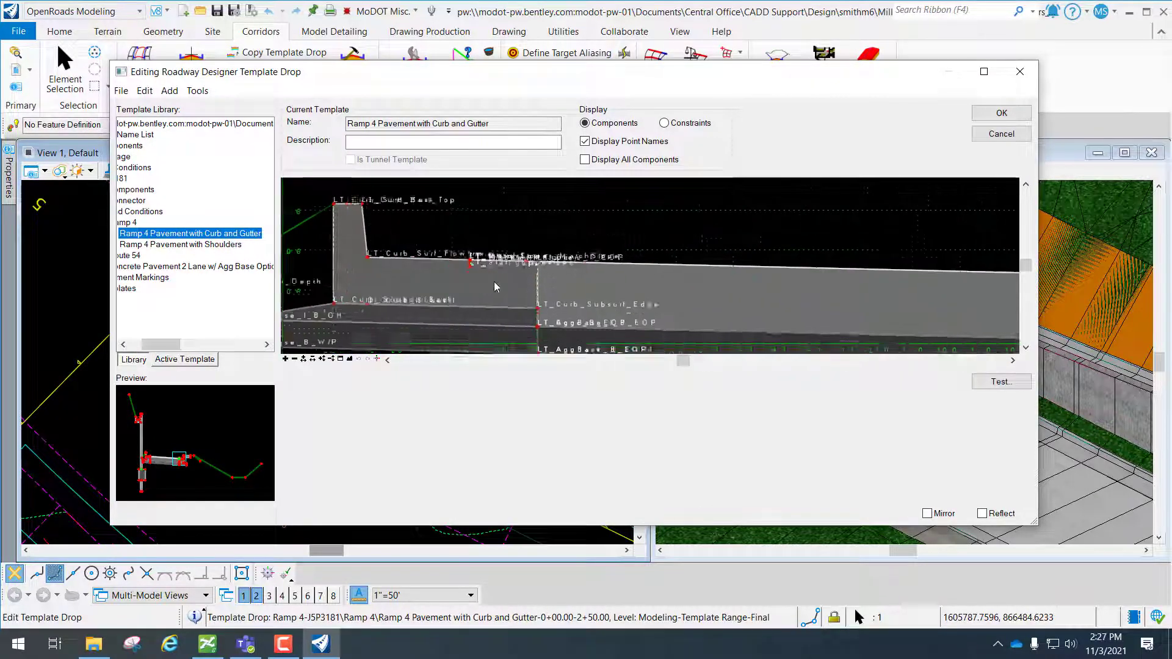
pyautogui.scroll(3, 502, 283)
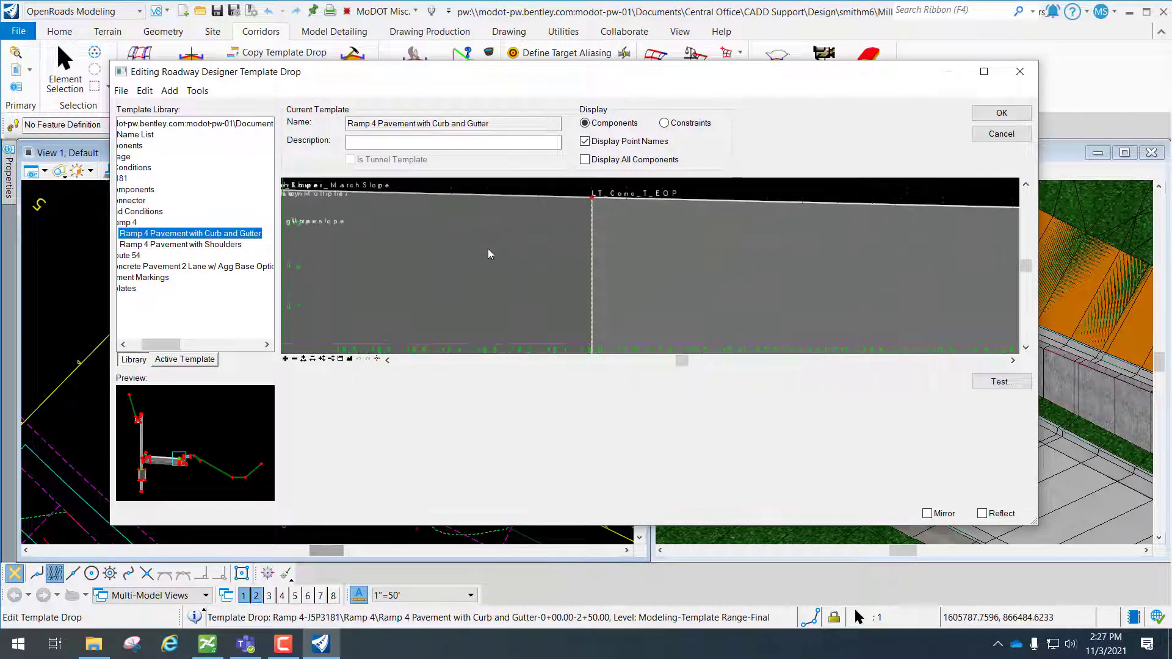
pyautogui.moveTo(487, 254); pyautogui.dragTo(595, 275, button='middle')
pyautogui.scroll(-2, 563, 278)
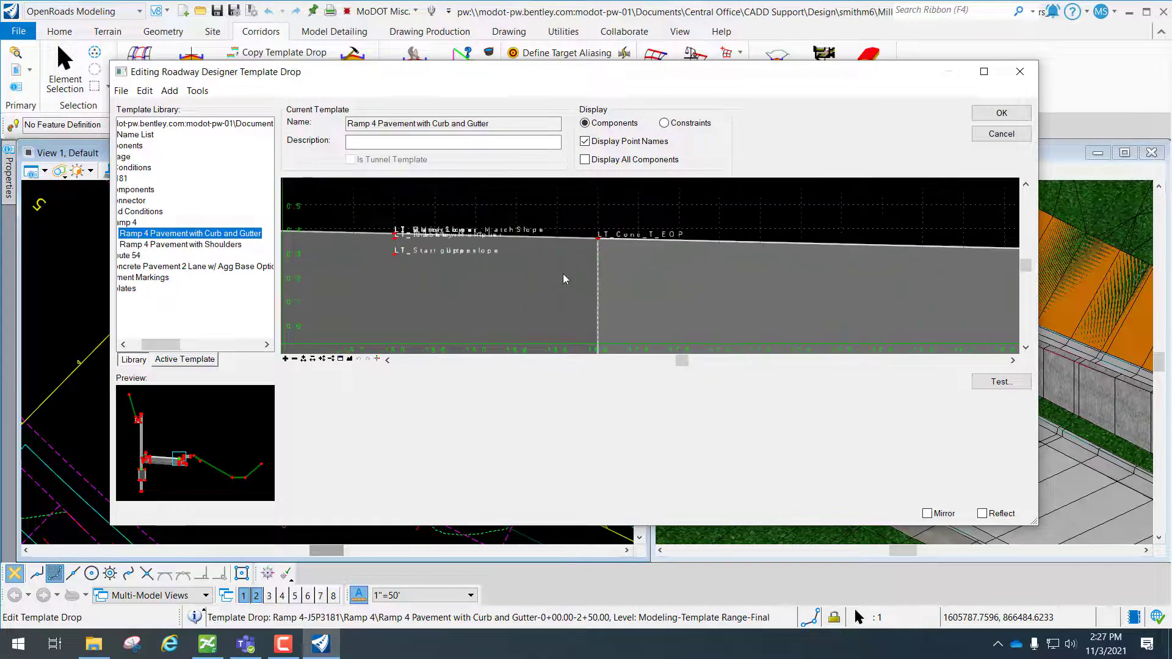
pyautogui.moveTo(757, 274); pyautogui.dragTo(473, 261, button='middle')
pyautogui.scroll(-4, 654, 276)
pyautogui.scroll(-3, 473, 261)
pyautogui.scroll(4, 776, 289)
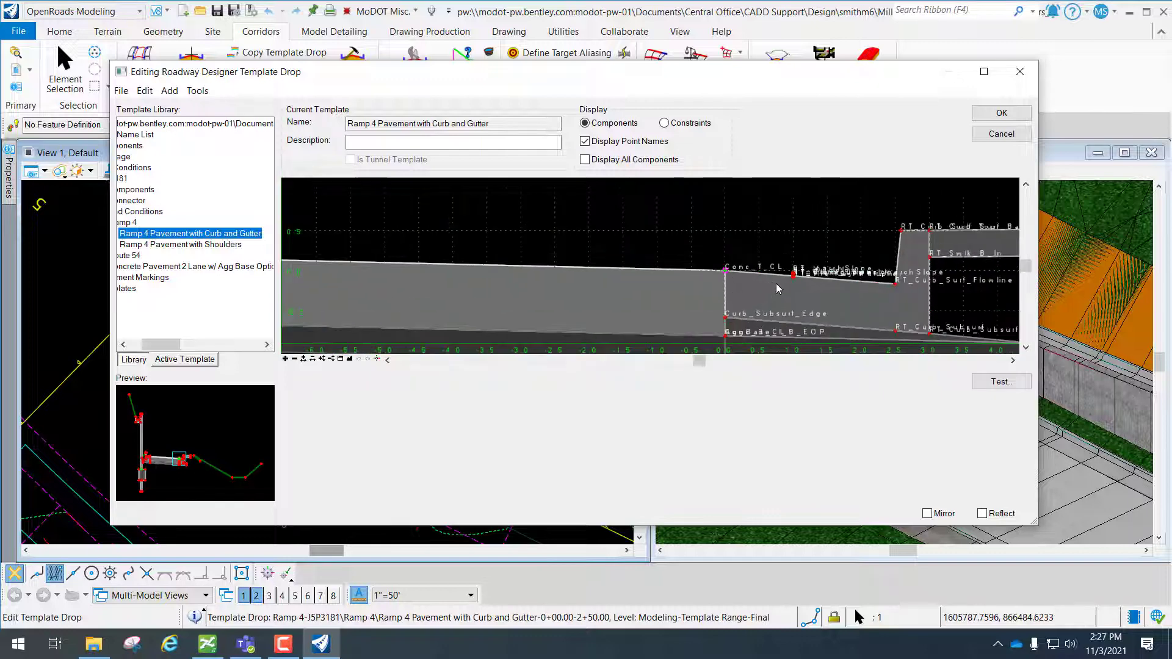
pyautogui.scroll(6, 757, 287)
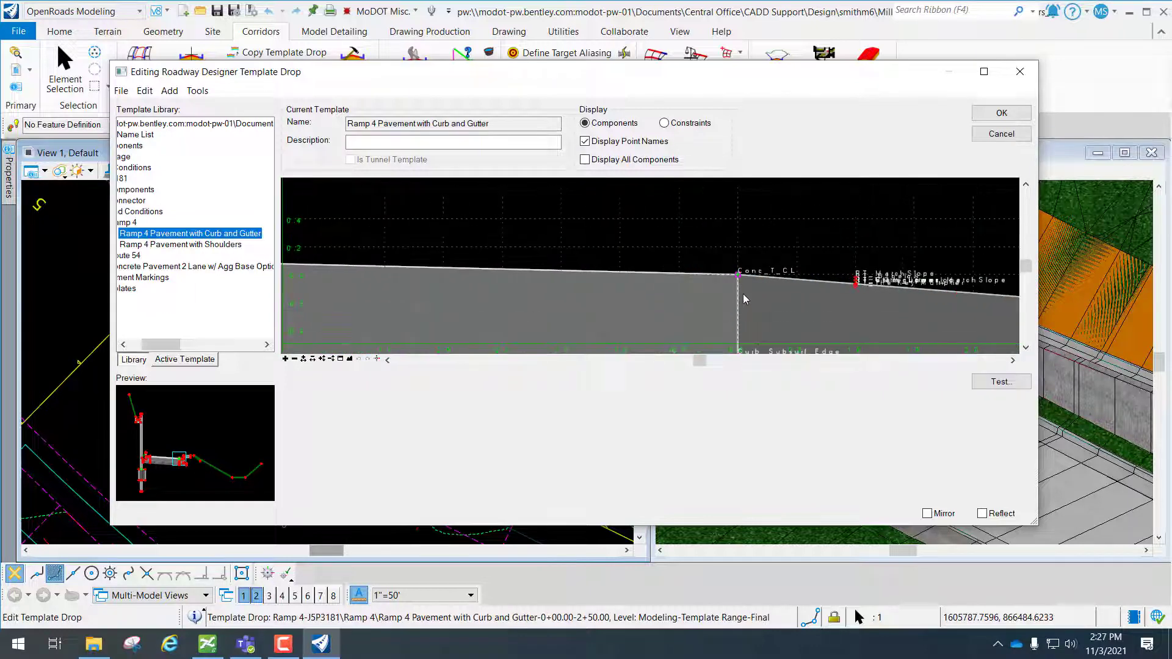
pyautogui.scroll(-2, 739, 257)
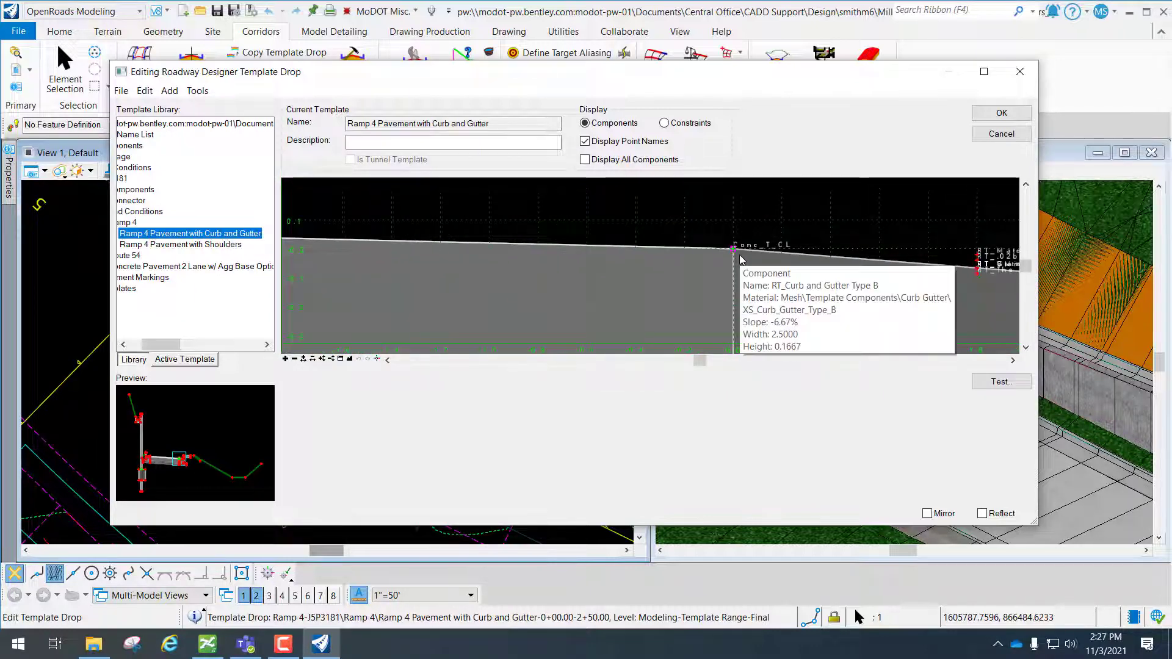
pyautogui.scroll(1, 741, 259)
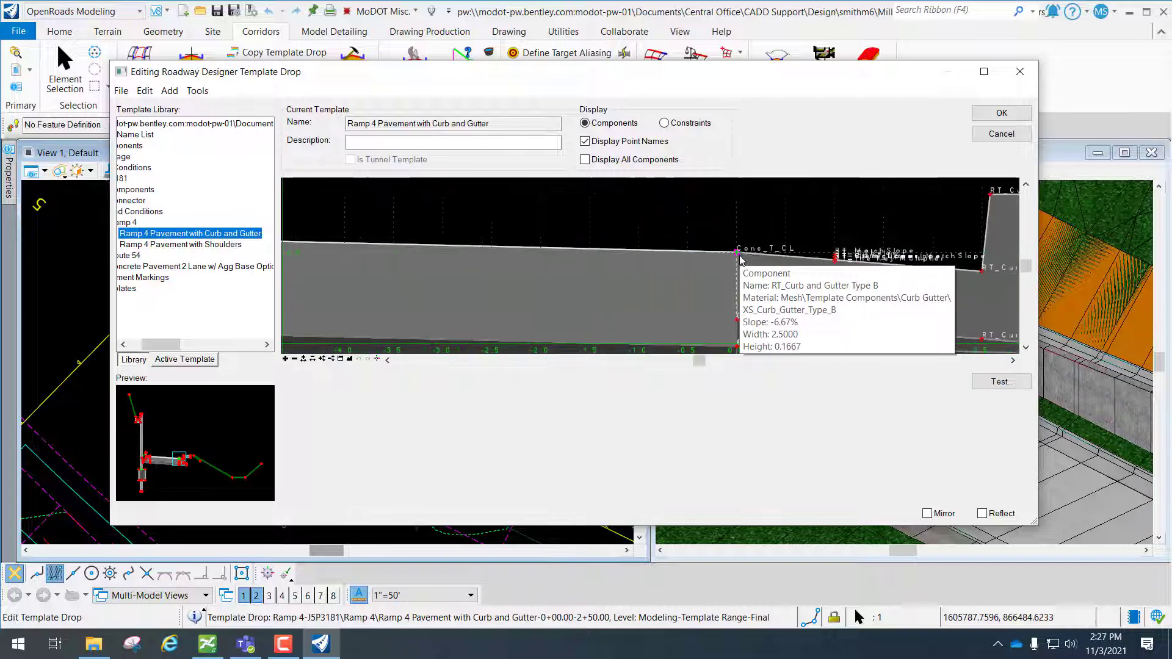
pyautogui.scroll(1, 741, 261)
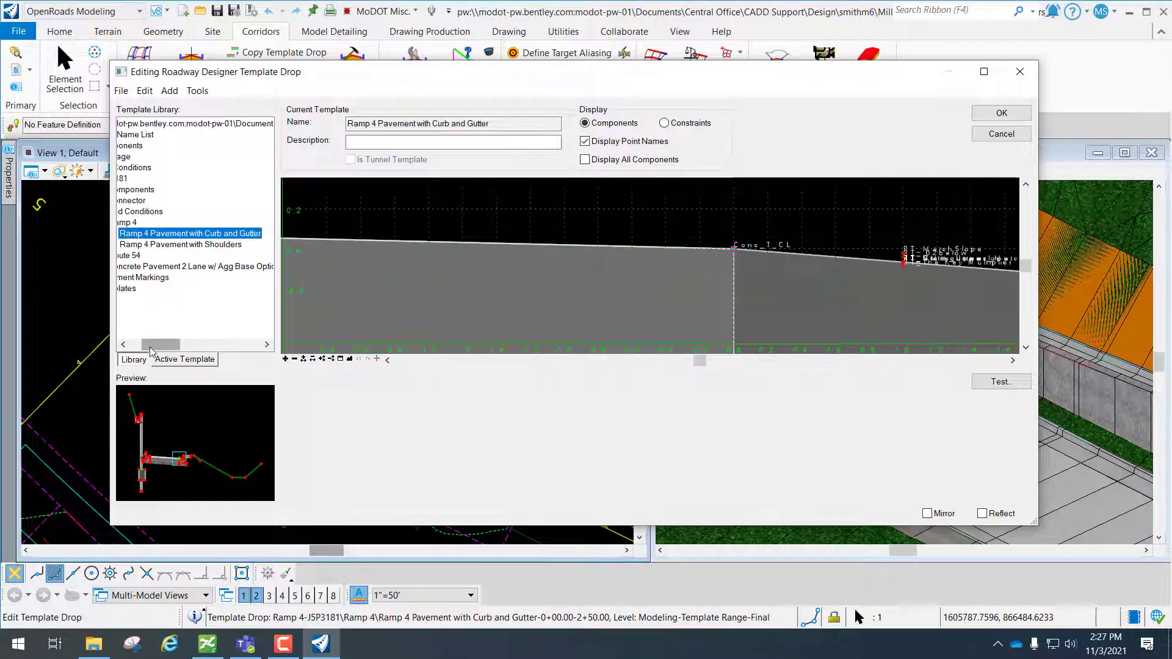
# - Expand the Pavement Markings folder in the template library and check exercise steps 8 to 11 in the Teams PDF
pyautogui.moveTo(154, 348); pyautogui.dragTo(142, 348)
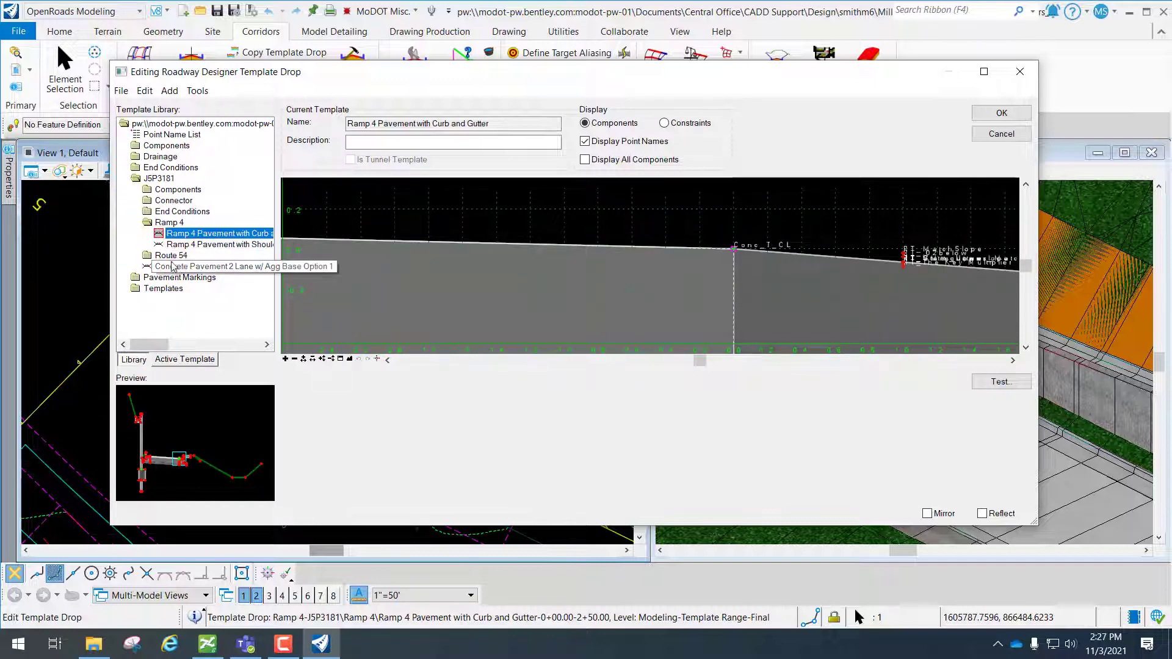
pyautogui.doubleClick(179, 277)
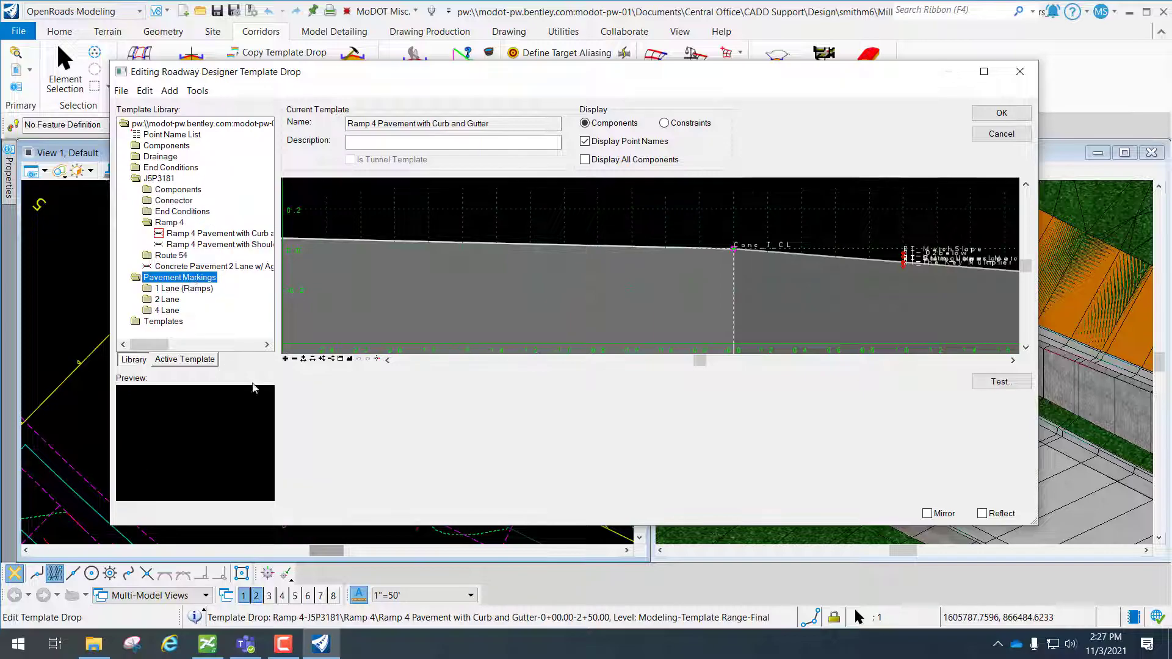
pyautogui.click(245, 644)
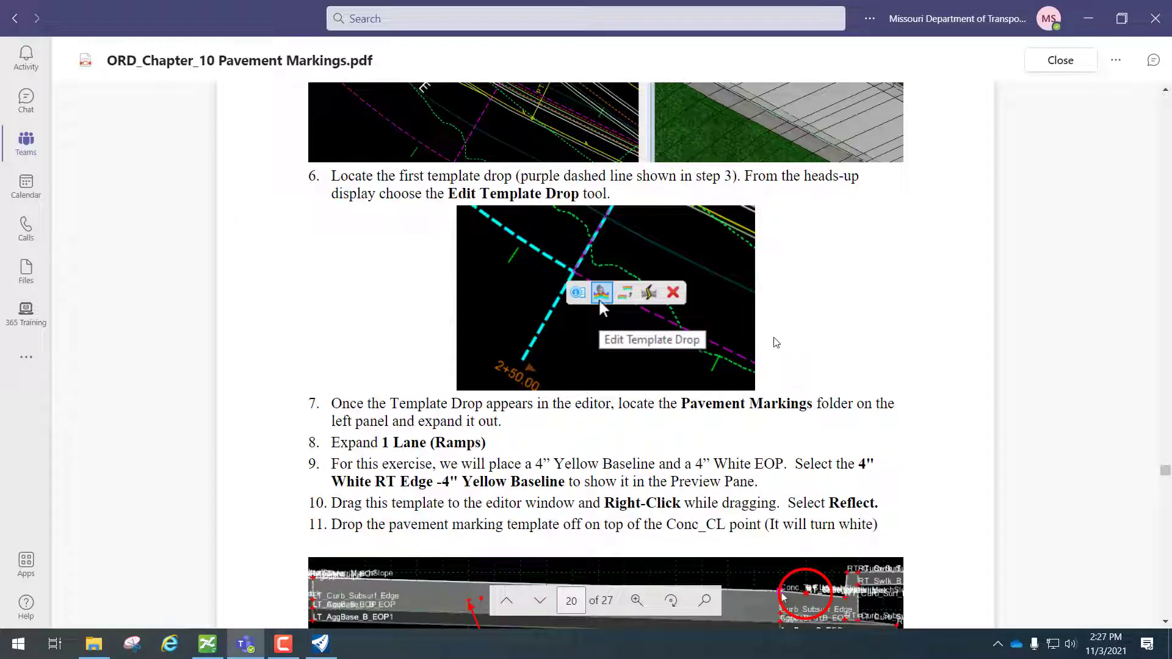
pyautogui.scroll(-5, 845, 335)
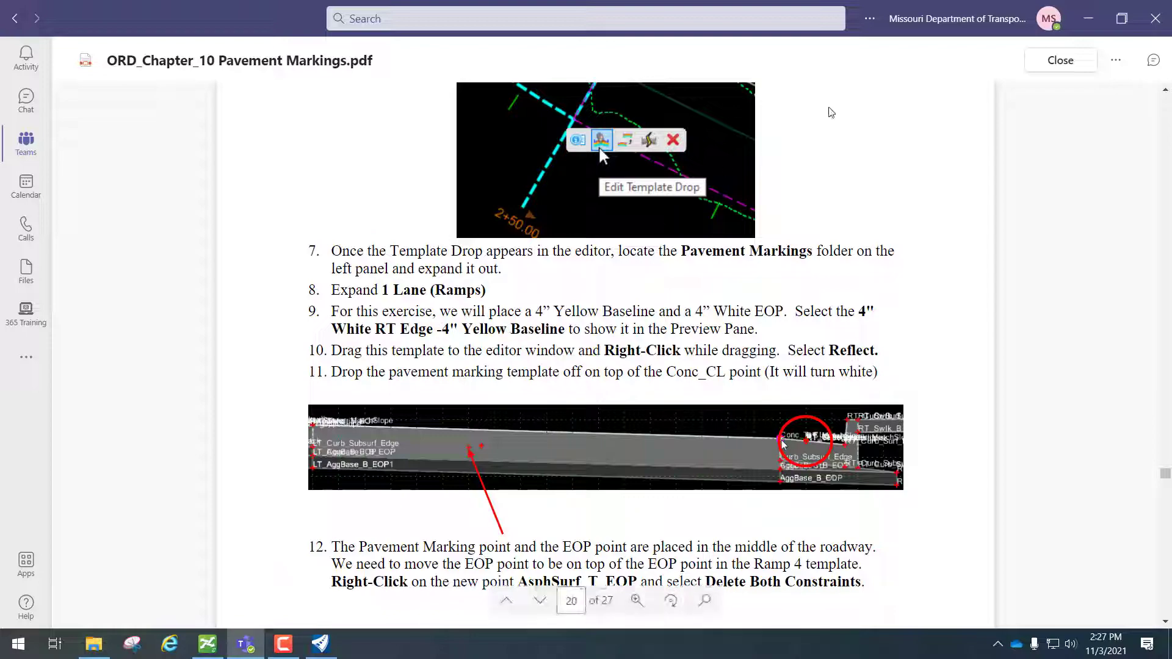
pyautogui.hotkey('alt', 'Tab')
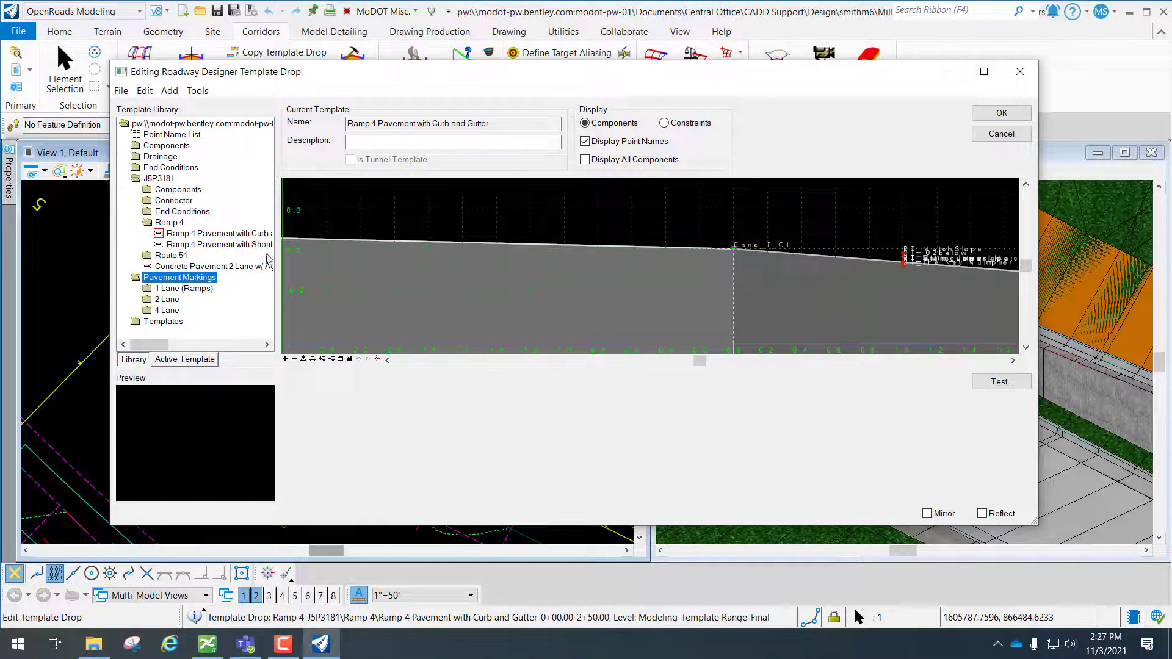
# - Expand the 1 Lane (Ramps) folder and preview the template 4" White RT Edge -4" Yellow Baseline
pyautogui.doubleClick(178, 289)
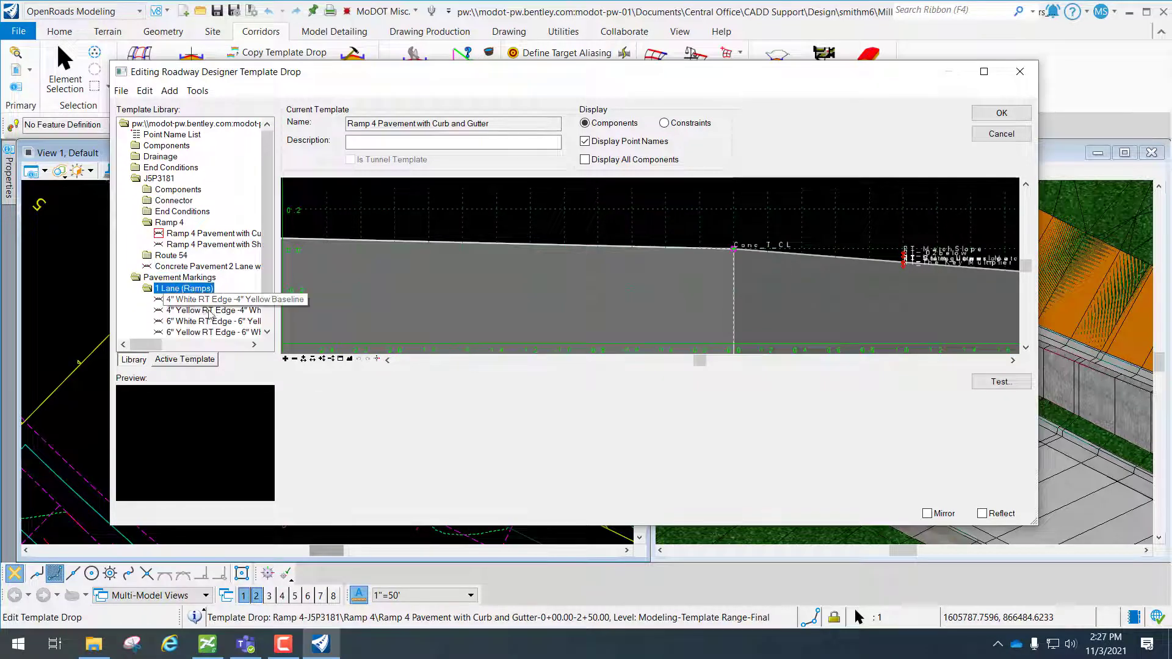
pyautogui.moveTo(157, 346); pyautogui.dragTo(166, 347)
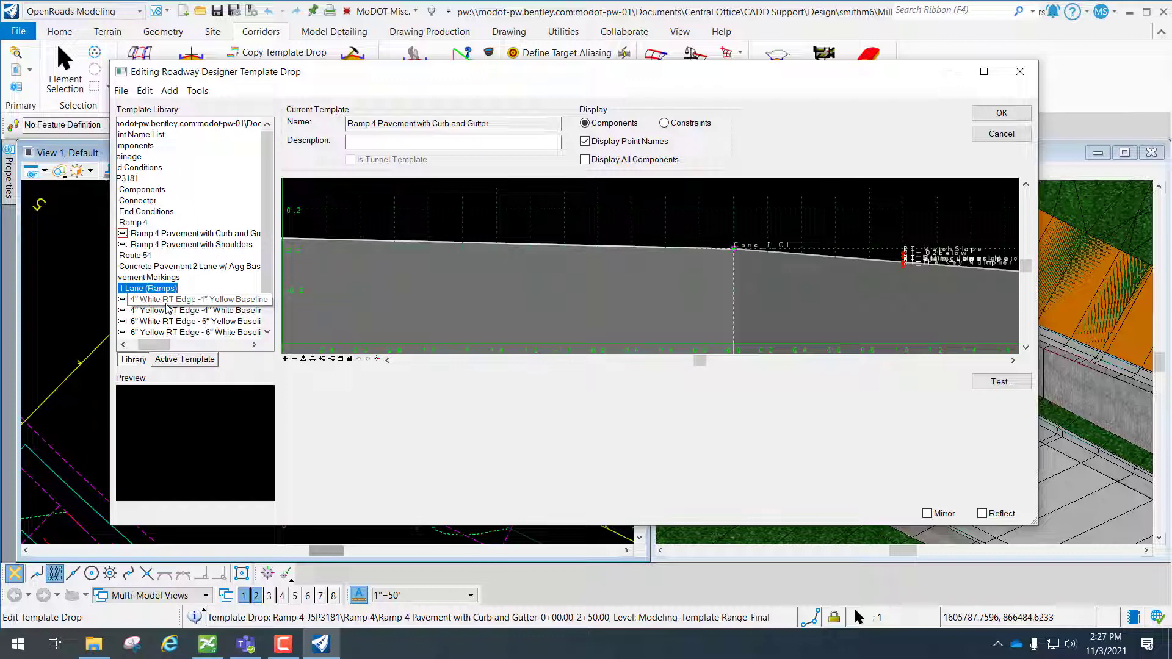
pyautogui.click(213, 303)
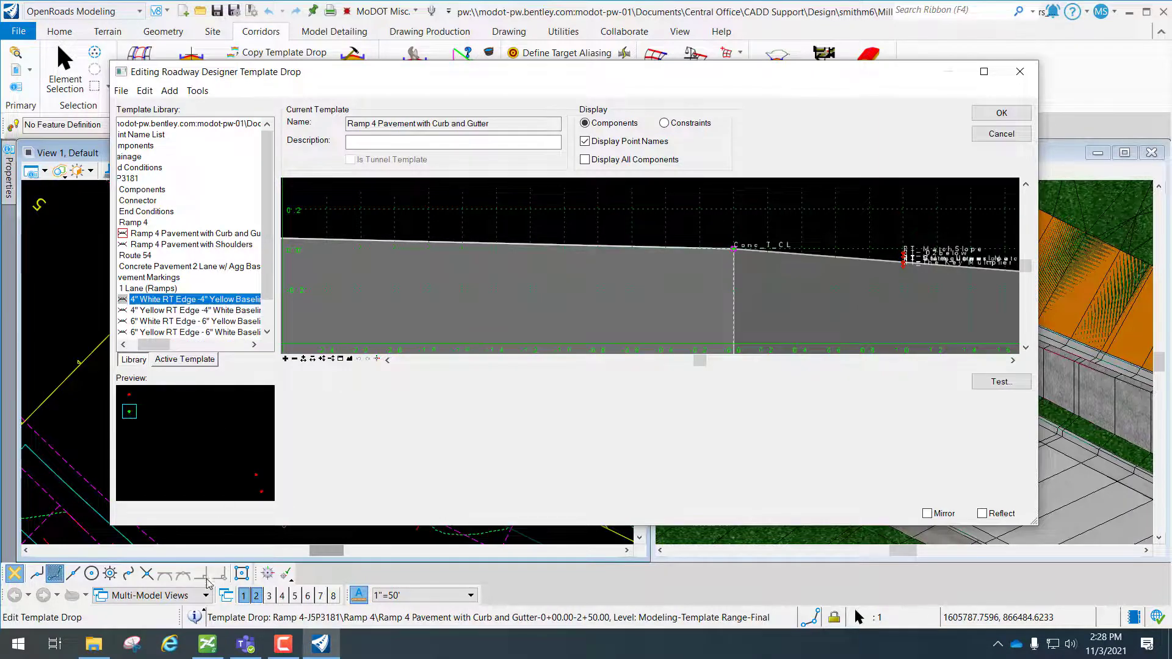
# - Recheck the exercise PDF, and place the 4" White RT Edge -4" Yellow Baseline template on the Conc_T_CL point with Reflect applied
pyautogui.click(244, 644)
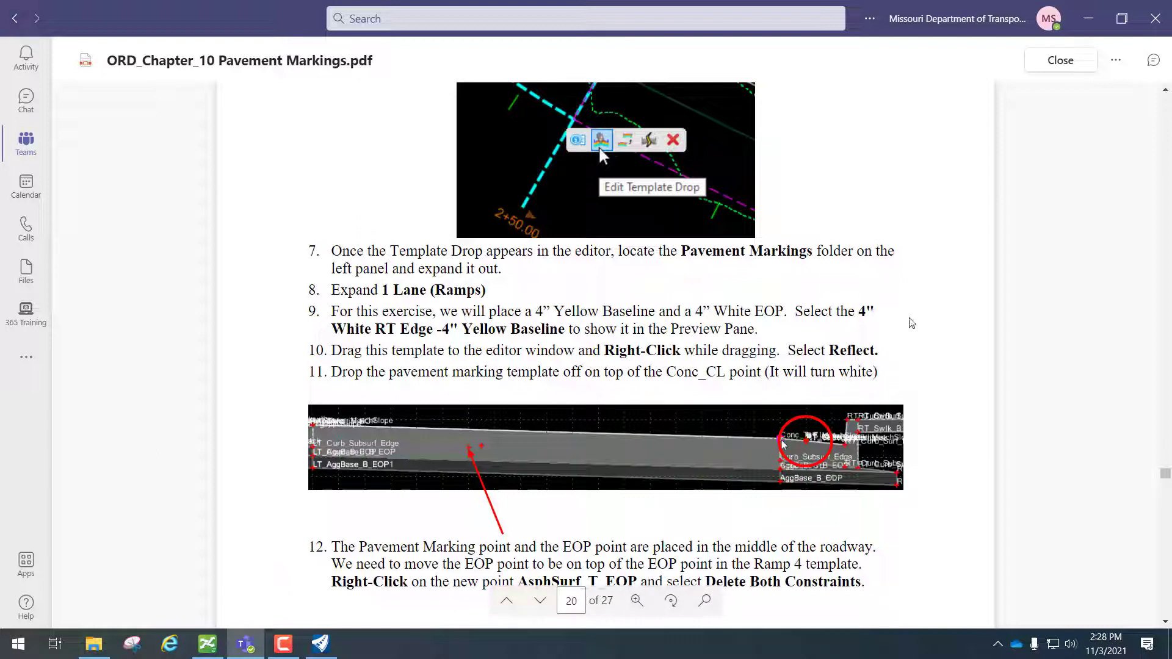
pyautogui.click(1089, 23)
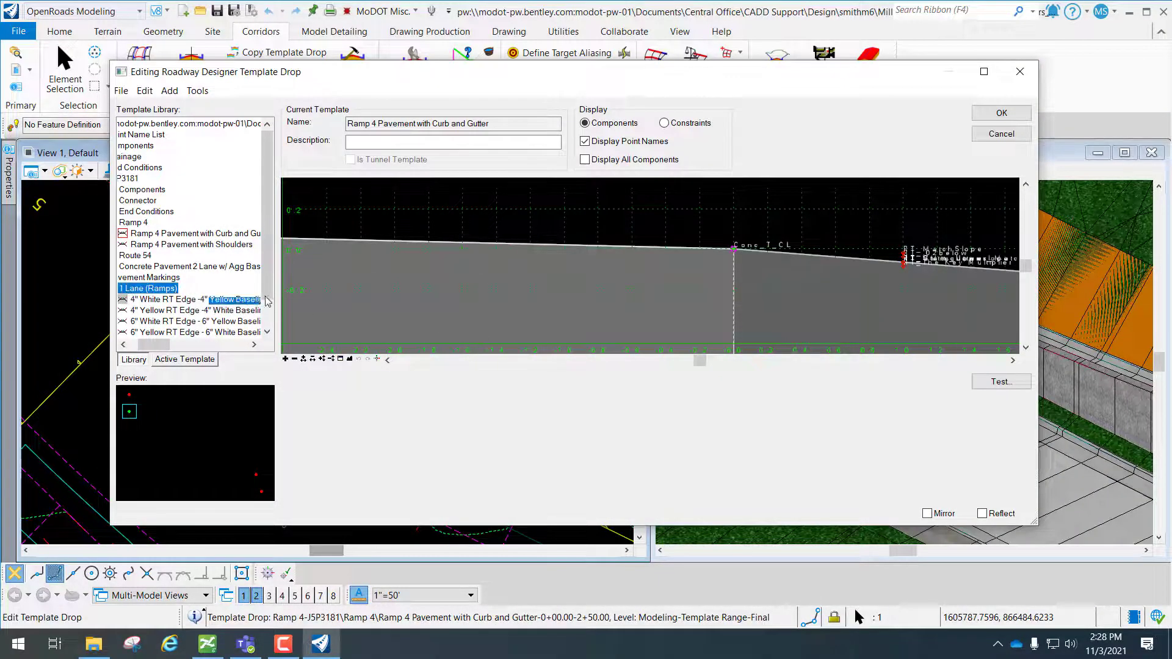
pyautogui.moveTo(210, 299); pyautogui.dragTo(436, 215)
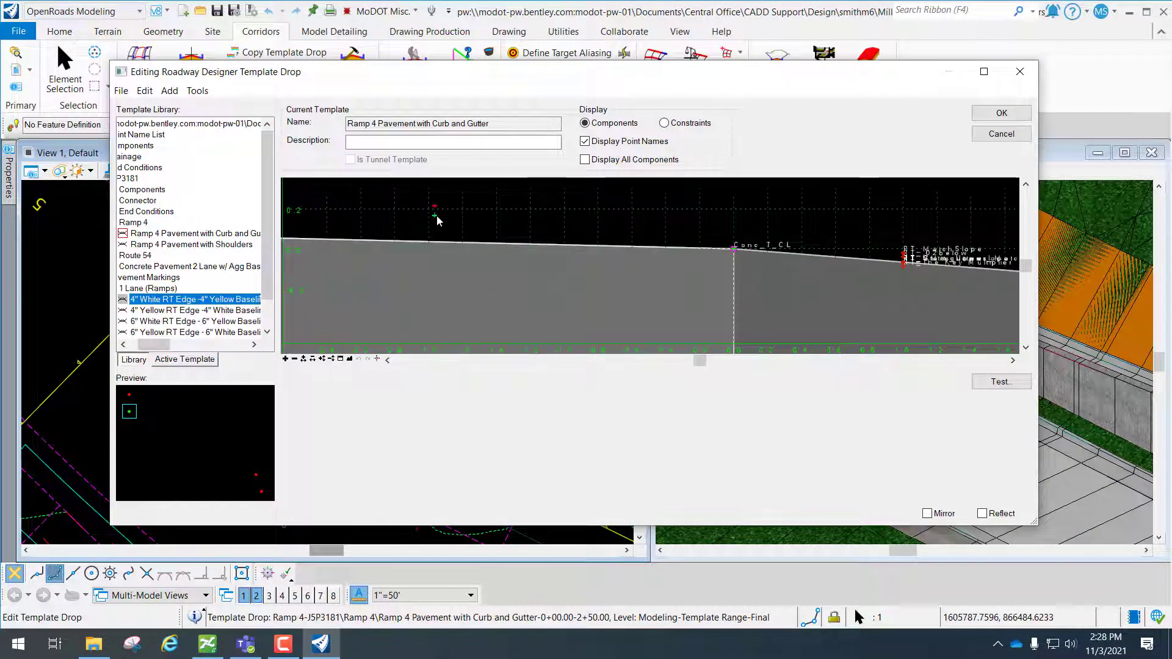
pyautogui.rightClick(487, 223)
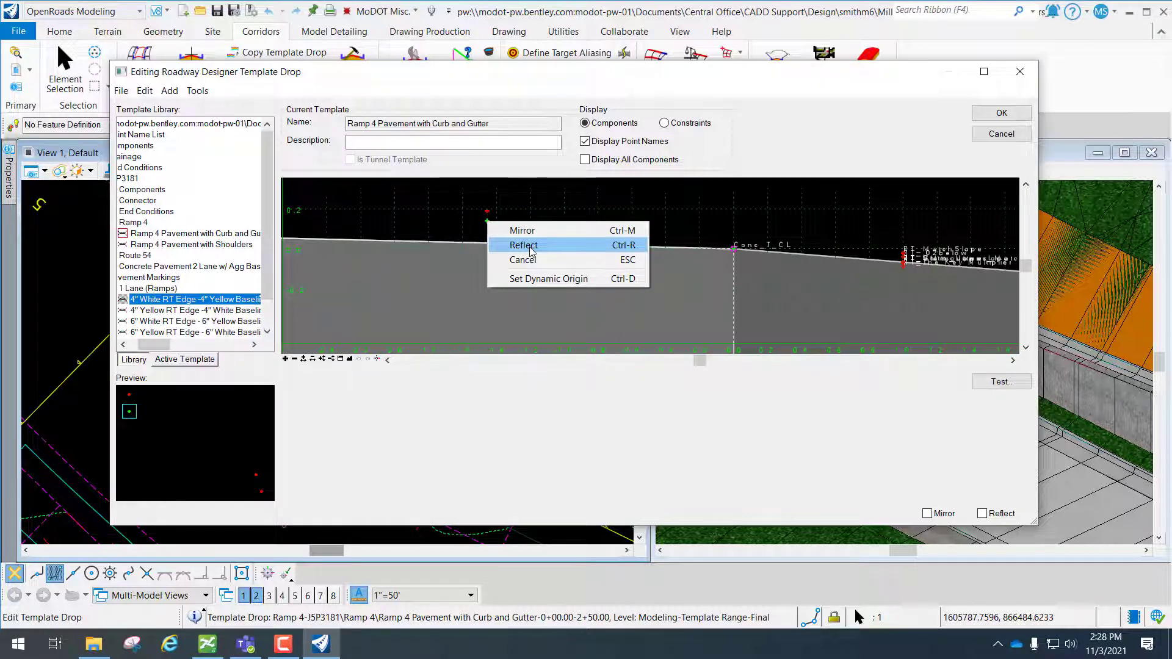
pyautogui.click(531, 245)
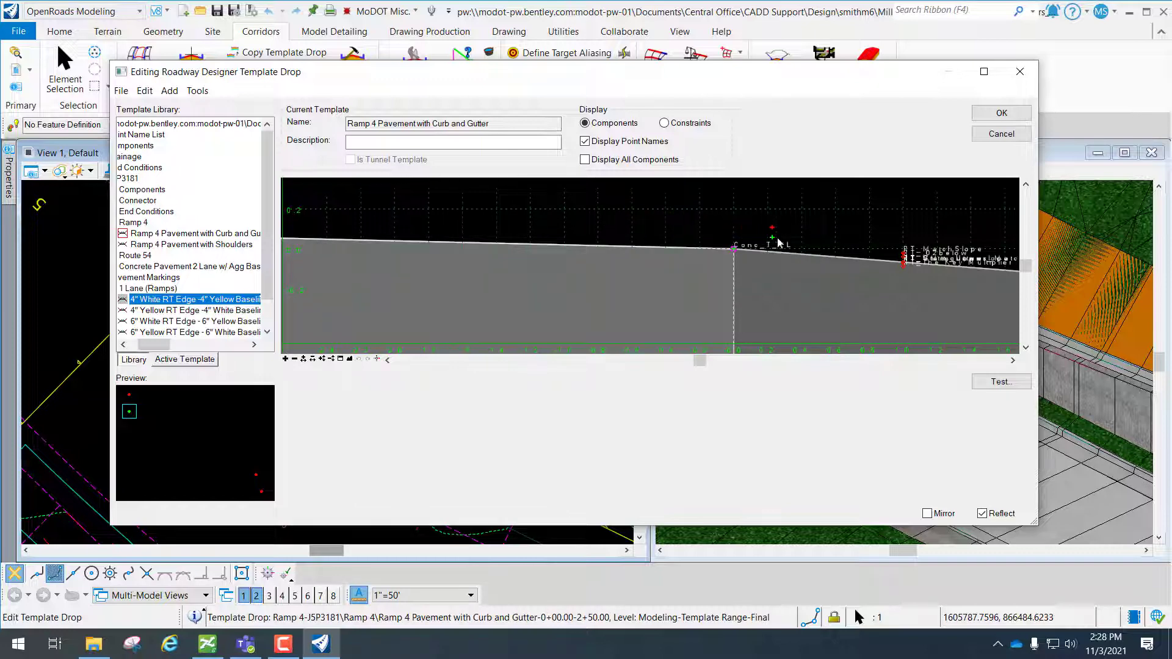
pyautogui.click(737, 253)
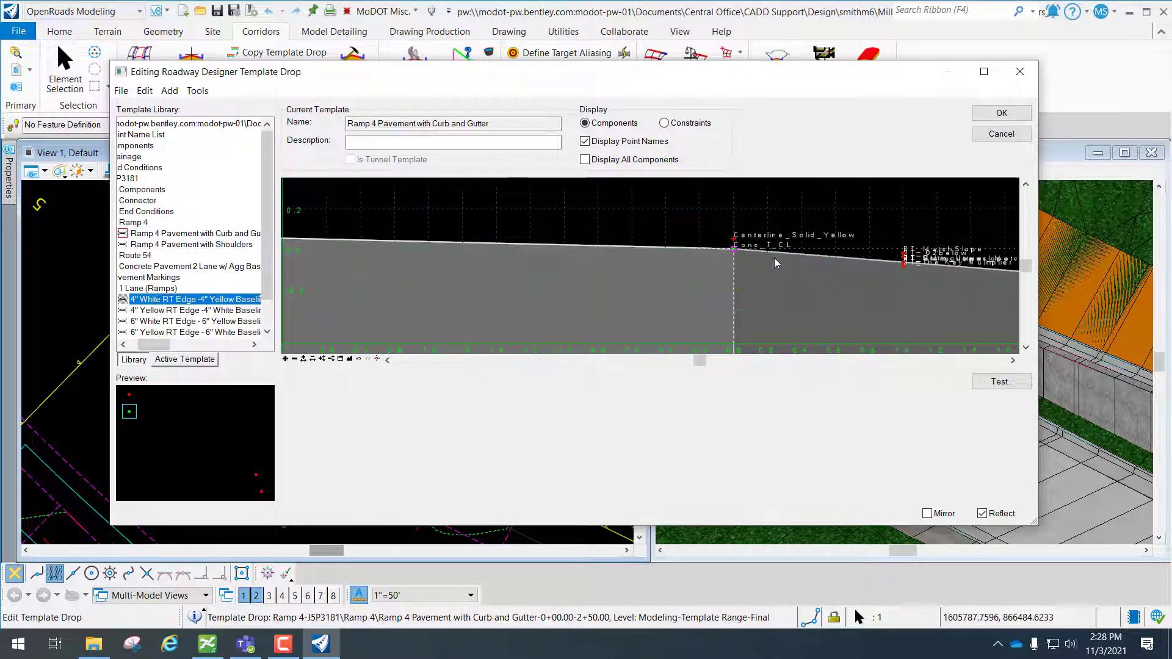
# - Inspect the placed marking points around Conc_T_CL and check exercise step 12 in the Teams PDF
pyautogui.scroll(-2, 702, 256)
pyautogui.scroll(3, 738, 254)
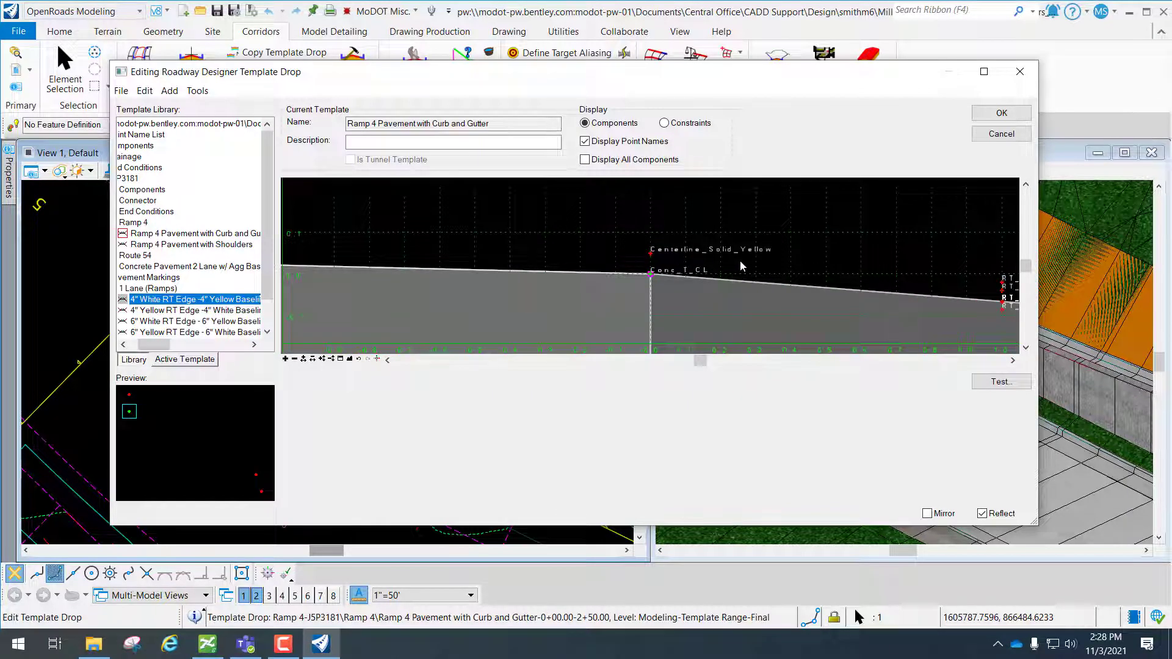
pyautogui.scroll(-1, 740, 260)
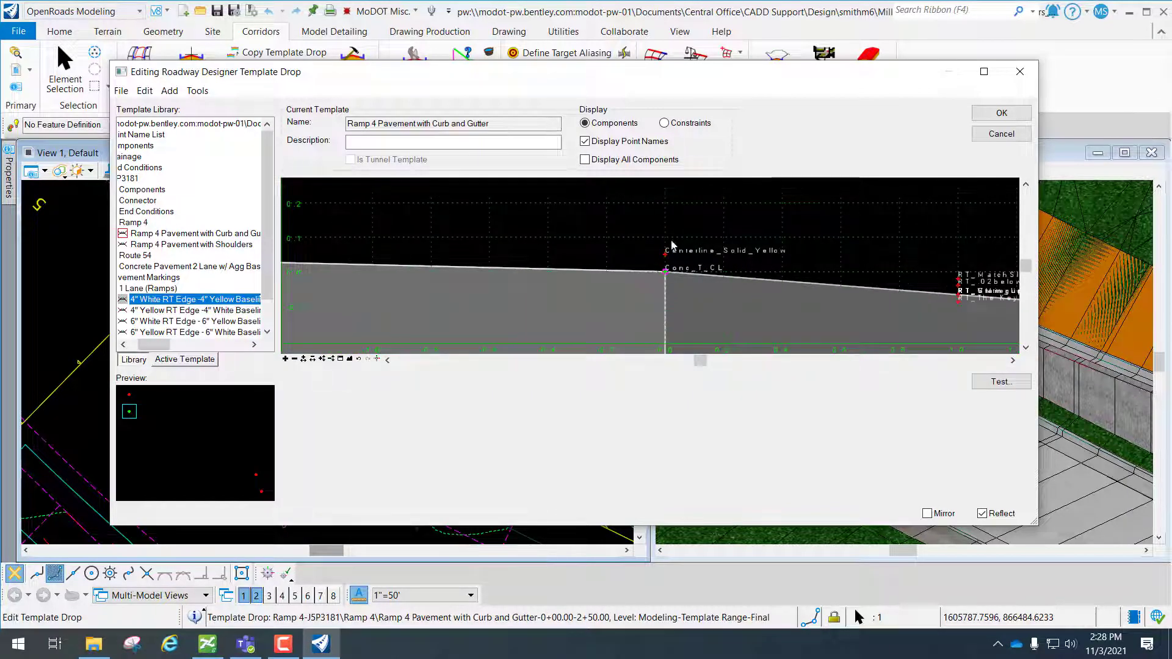
pyautogui.scroll(-2, 604, 250)
pyautogui.scroll(2, 597, 254)
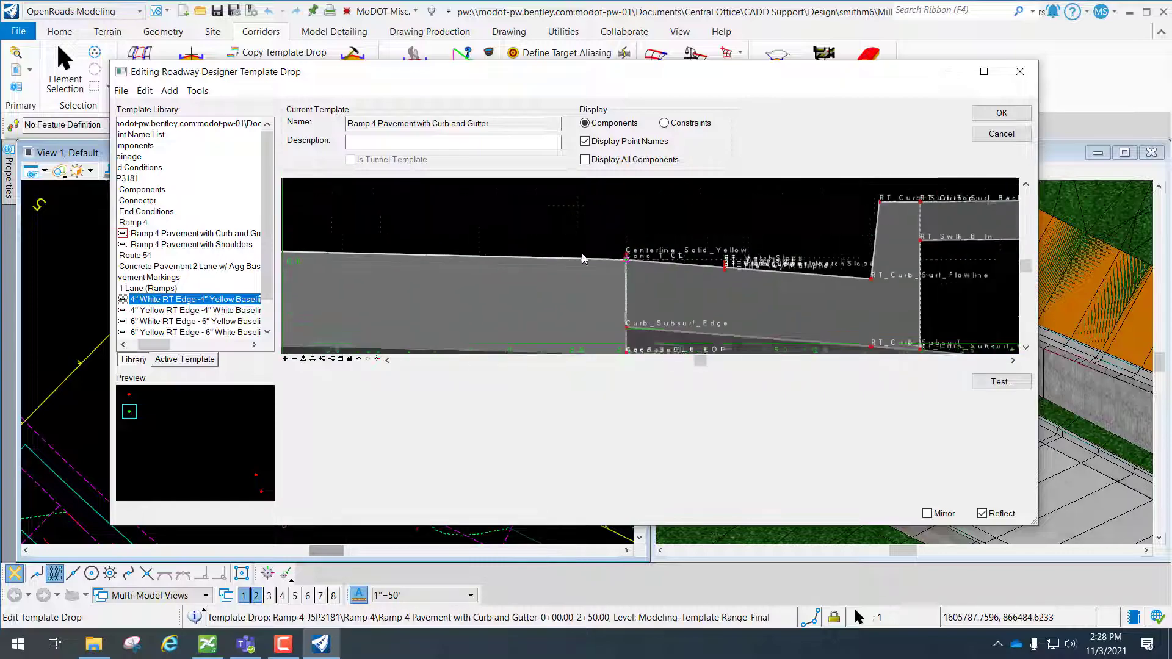
pyautogui.hotkey('alt', 'Tab')
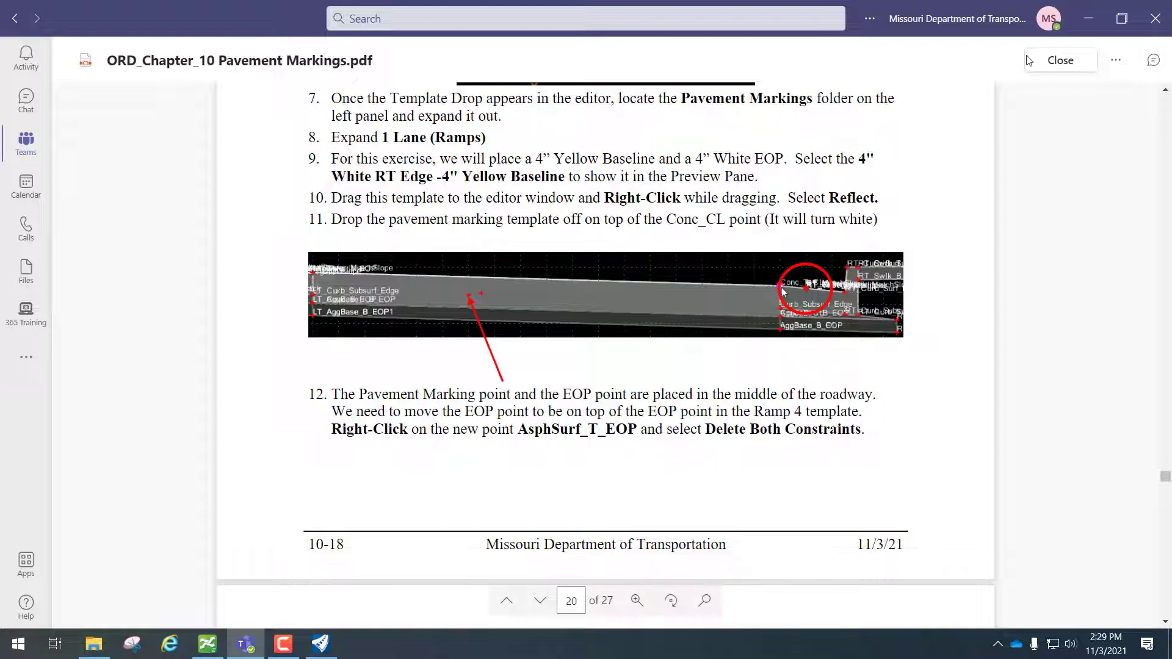
# - Return to OpenRoads Designer and delete both constraints from the AsphSurf_T_EOP point
pyautogui.click(1088, 18)
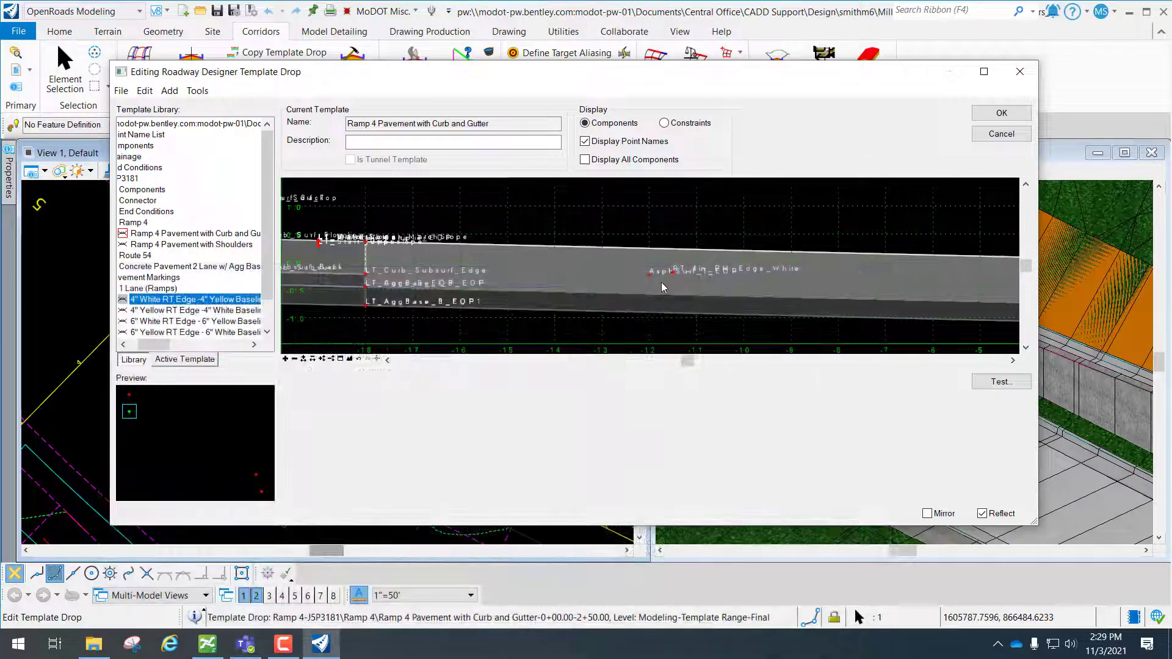
pyautogui.scroll(5, 662, 281)
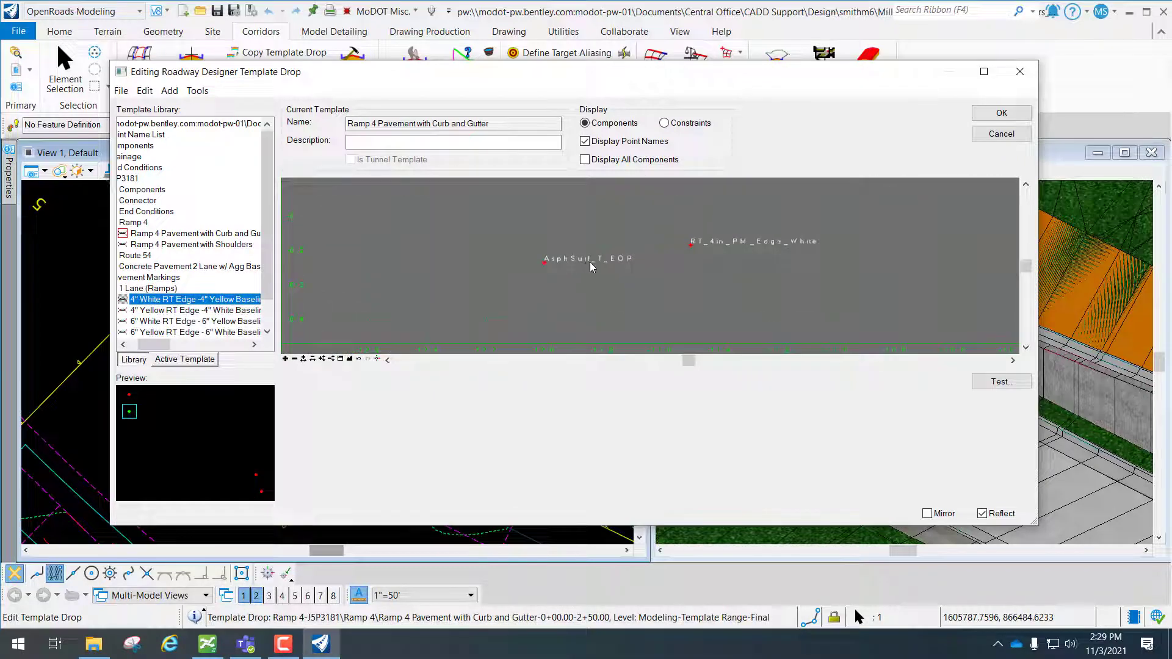
pyautogui.rightClick(545, 263)
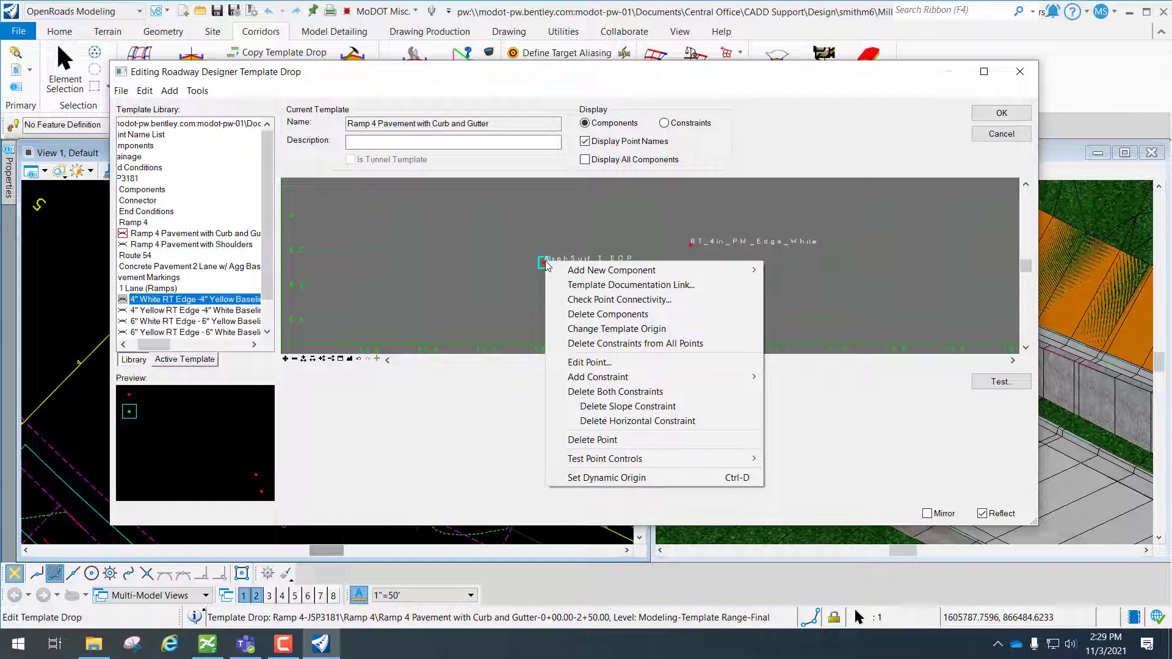
pyautogui.click(615, 391)
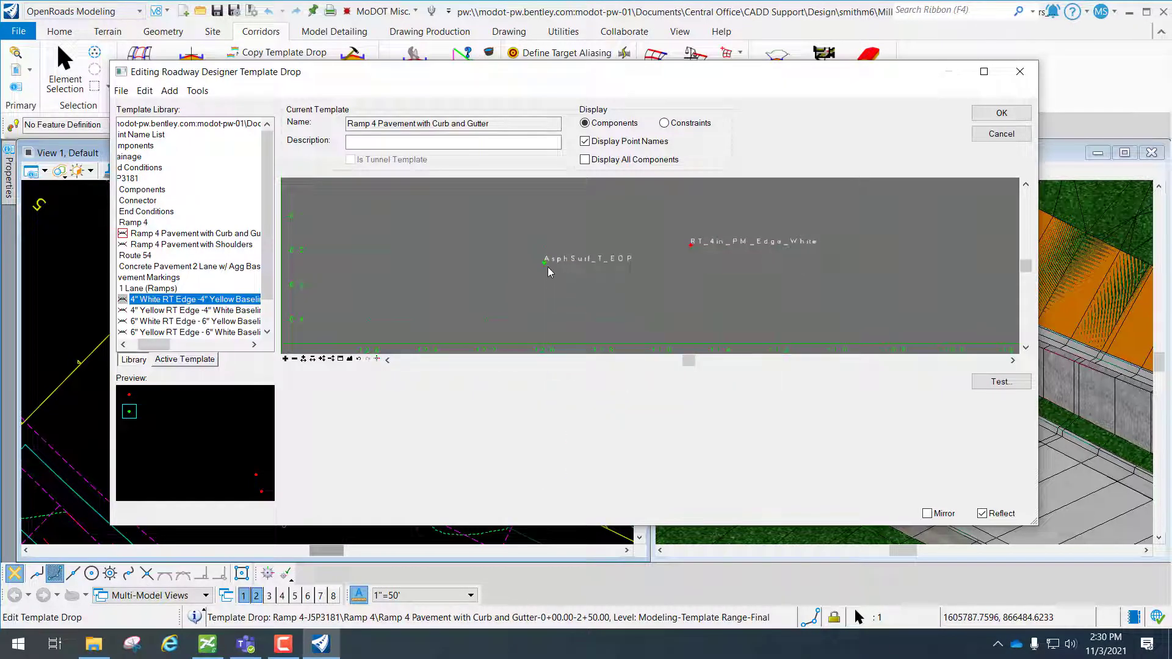
# - Read exercise steps 13 to 18 in the Teams PDF
pyautogui.click(246, 646)
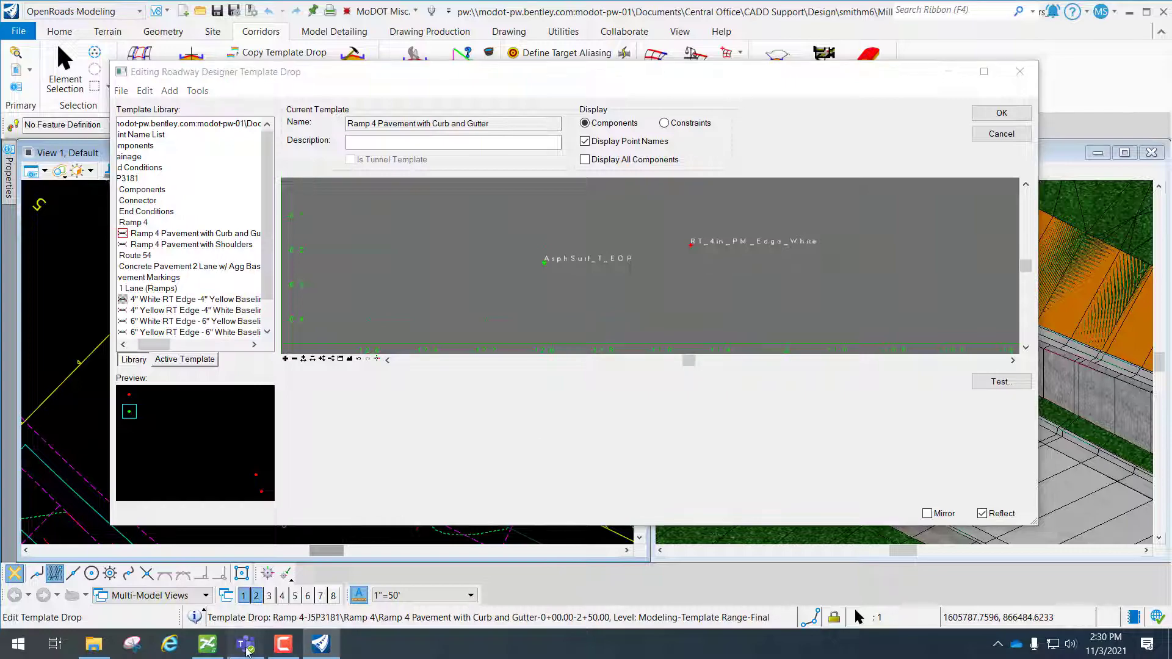
pyautogui.scroll(-9, 566, 423)
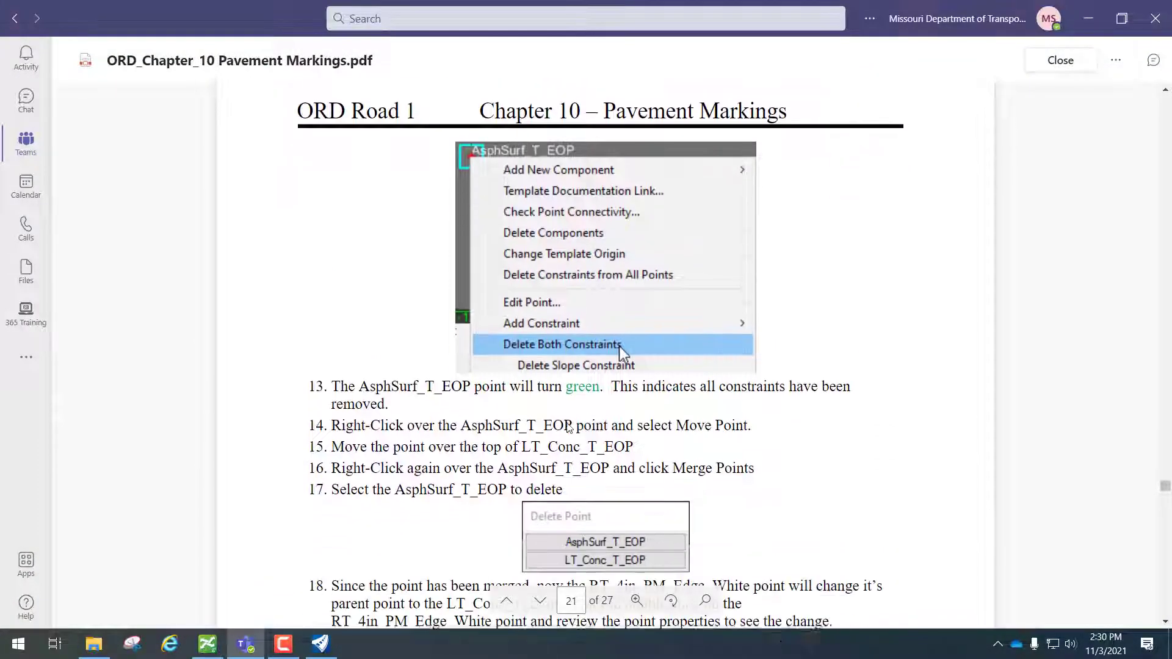
pyautogui.scroll(-2, 567, 427)
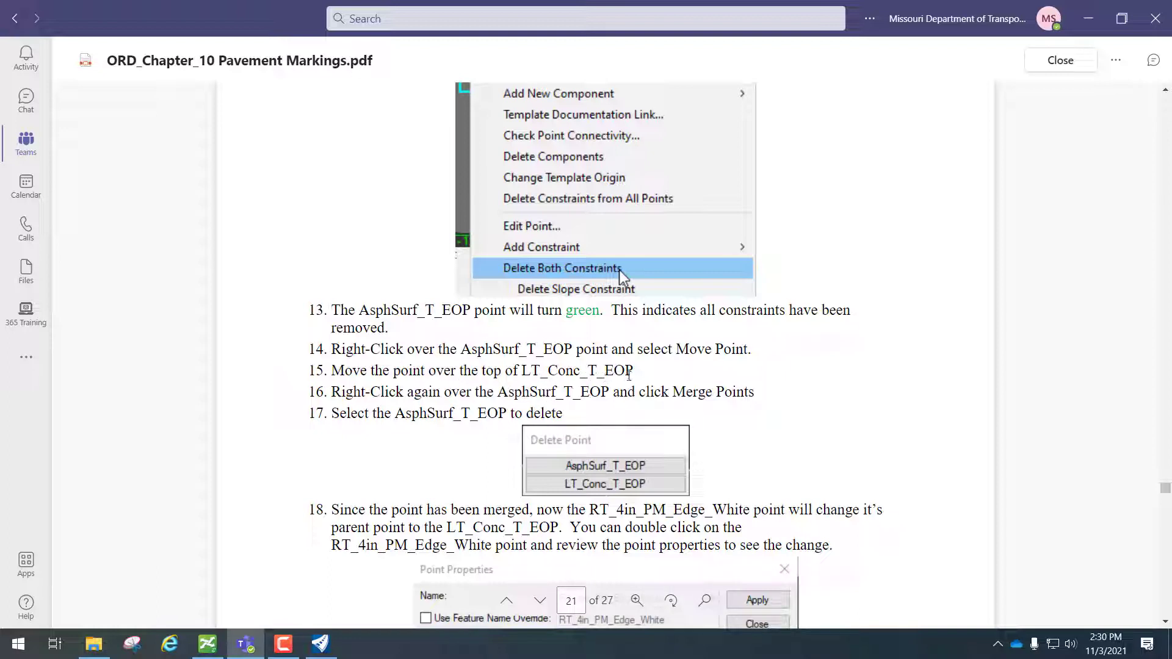
# - Back in OpenRoads Designer, move the AsphSurf_T_EOP point on top of the LT_Conc_T_EOP point
pyautogui.click(1090, 19)
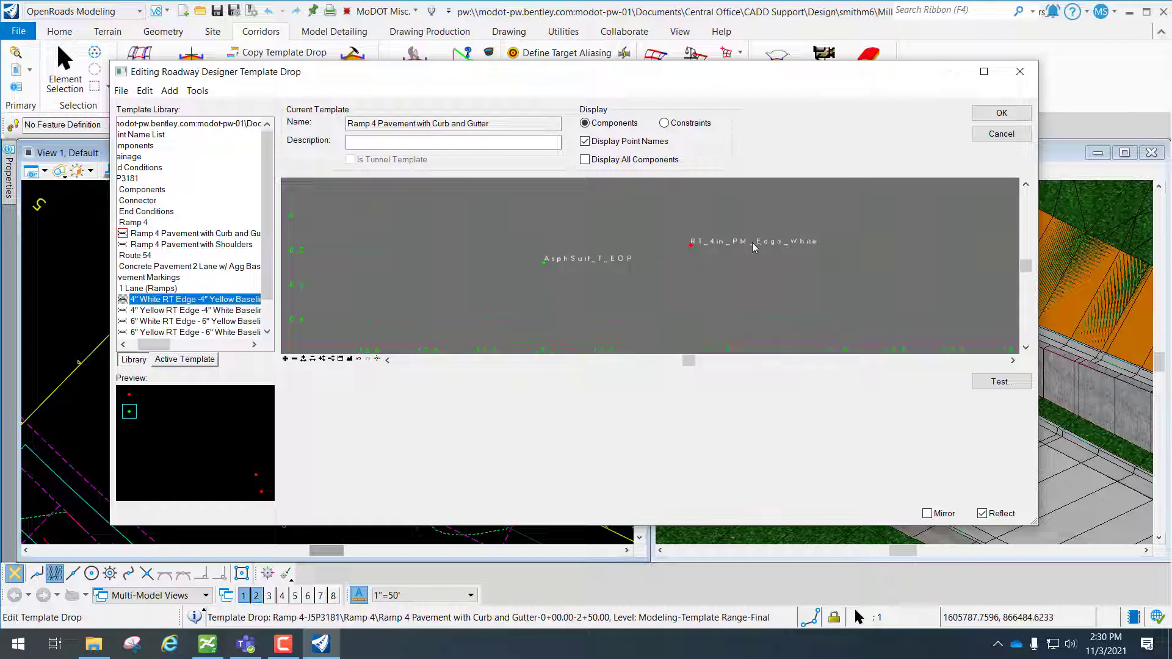
pyautogui.rightClick(546, 267)
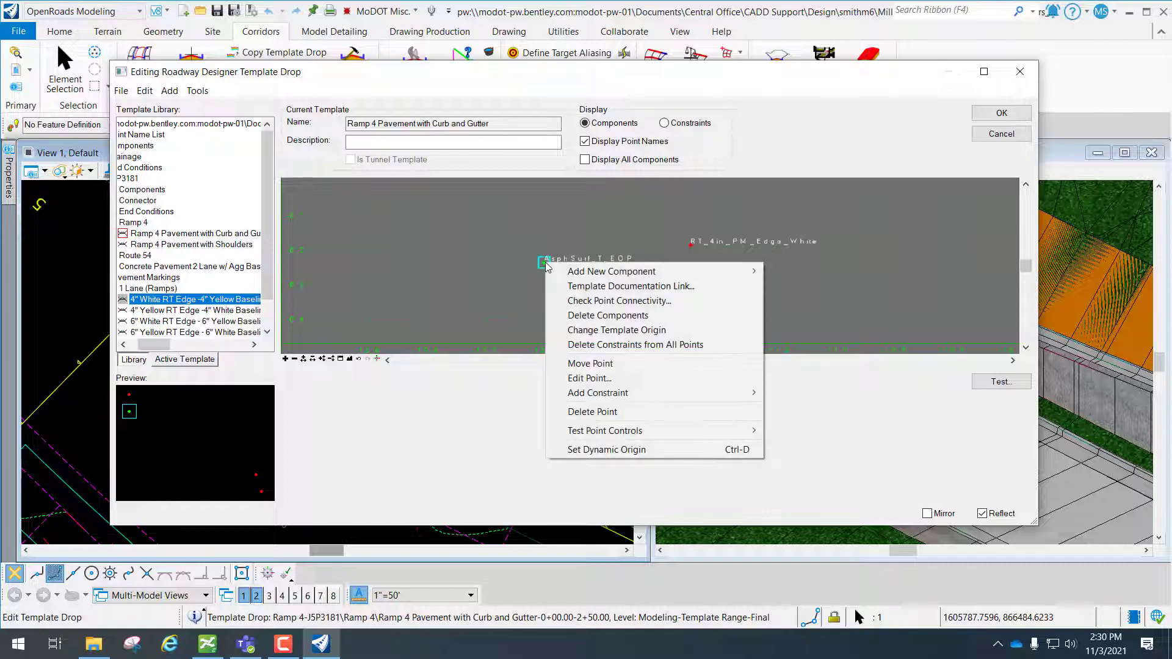
pyautogui.click(589, 364)
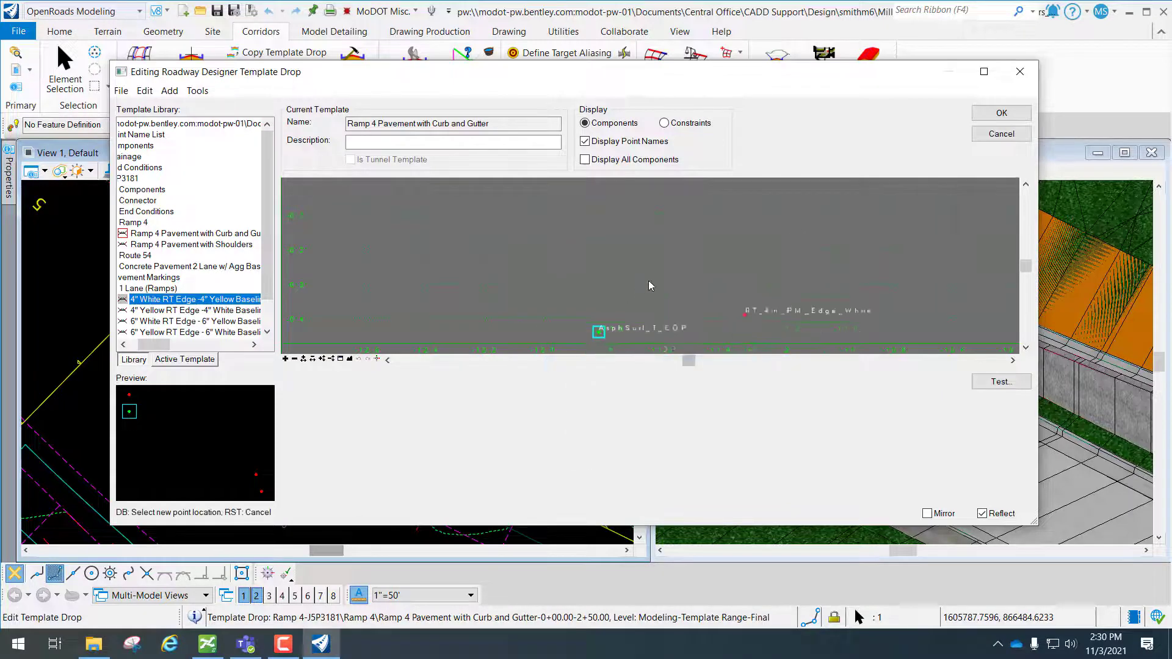
pyautogui.scroll(-3, 670, 296)
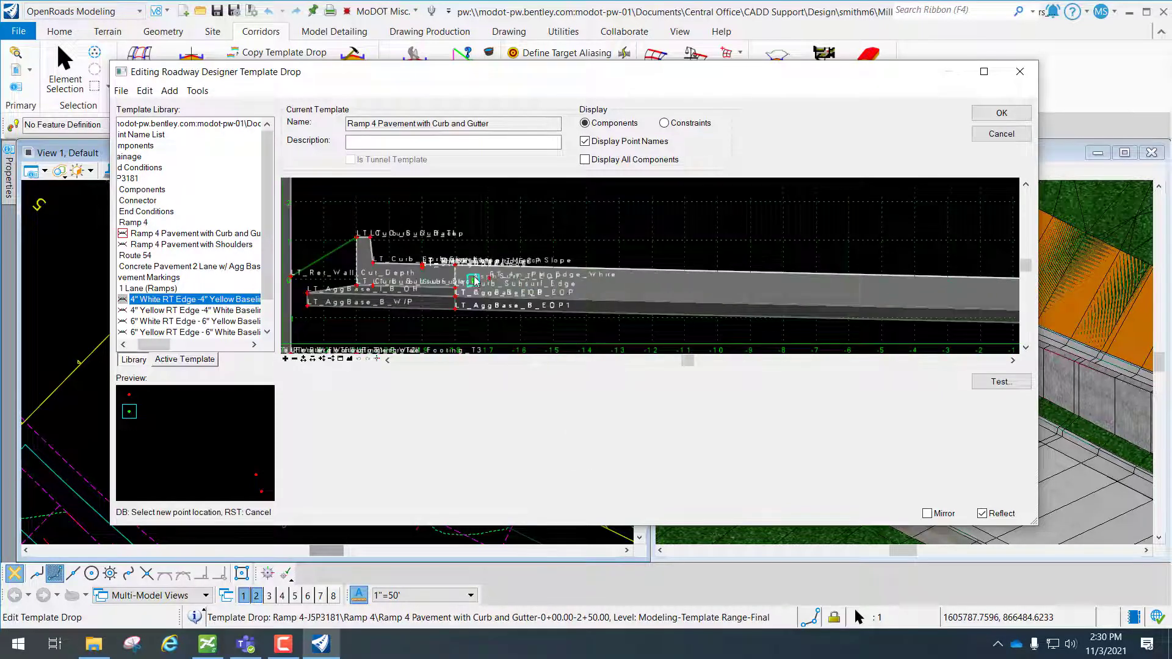
pyautogui.scroll(5, 444, 269)
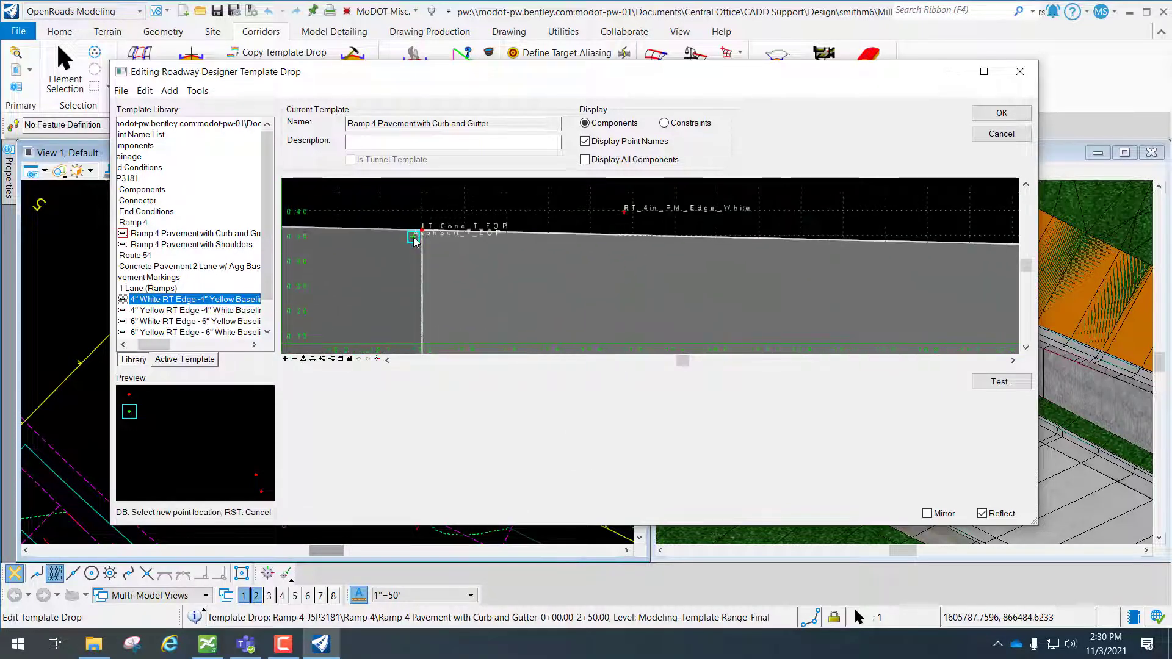
pyautogui.scroll(2, 423, 238)
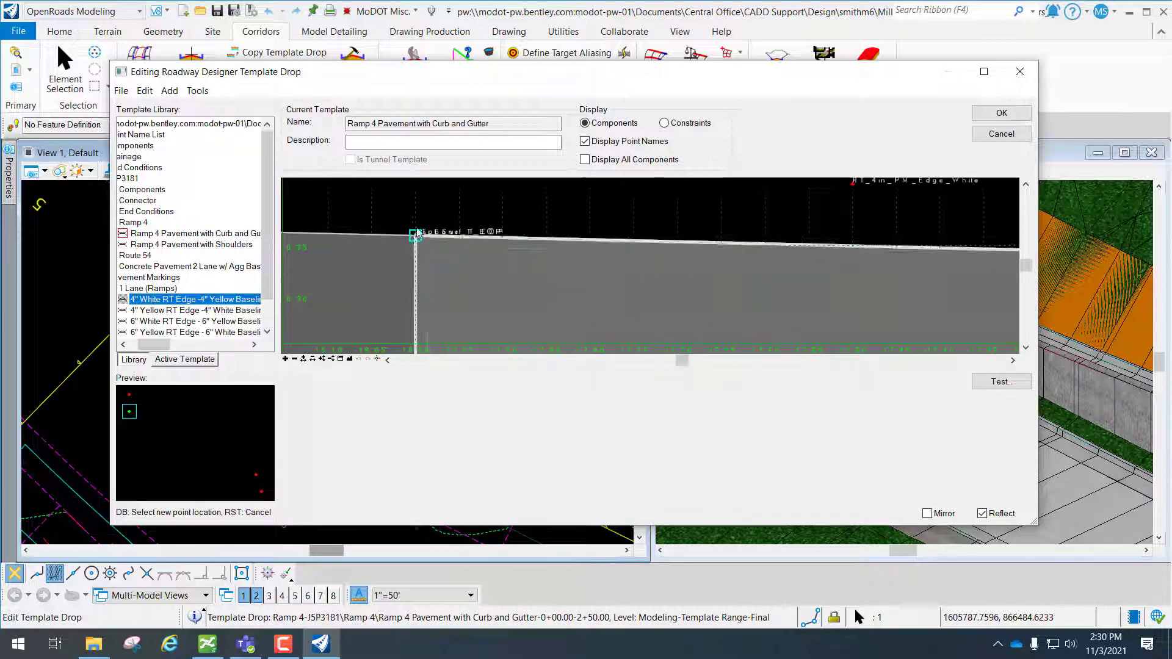
pyautogui.scroll(-1, 417, 230)
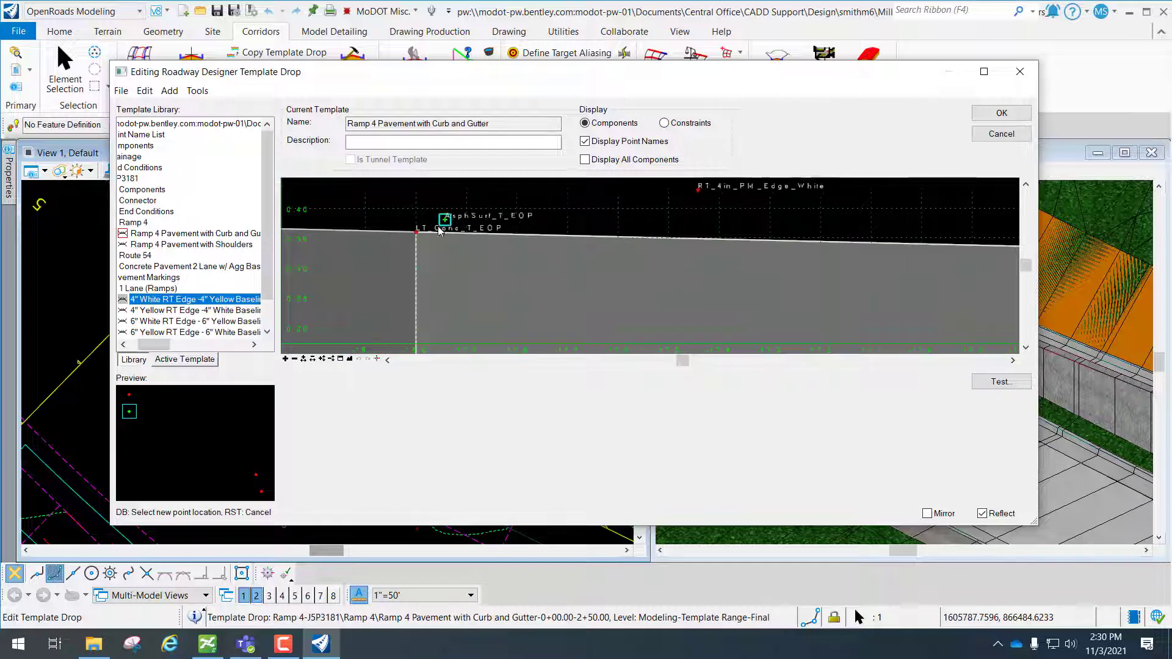
pyautogui.scroll(-1, 437, 229)
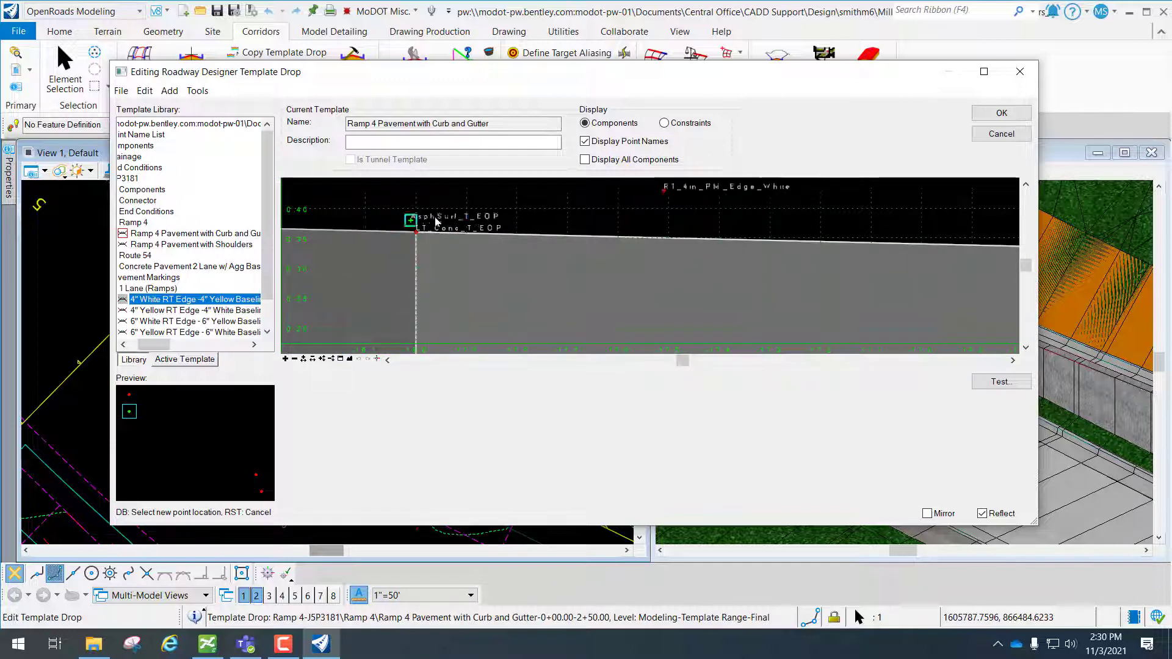
pyautogui.scroll(3, 416, 236)
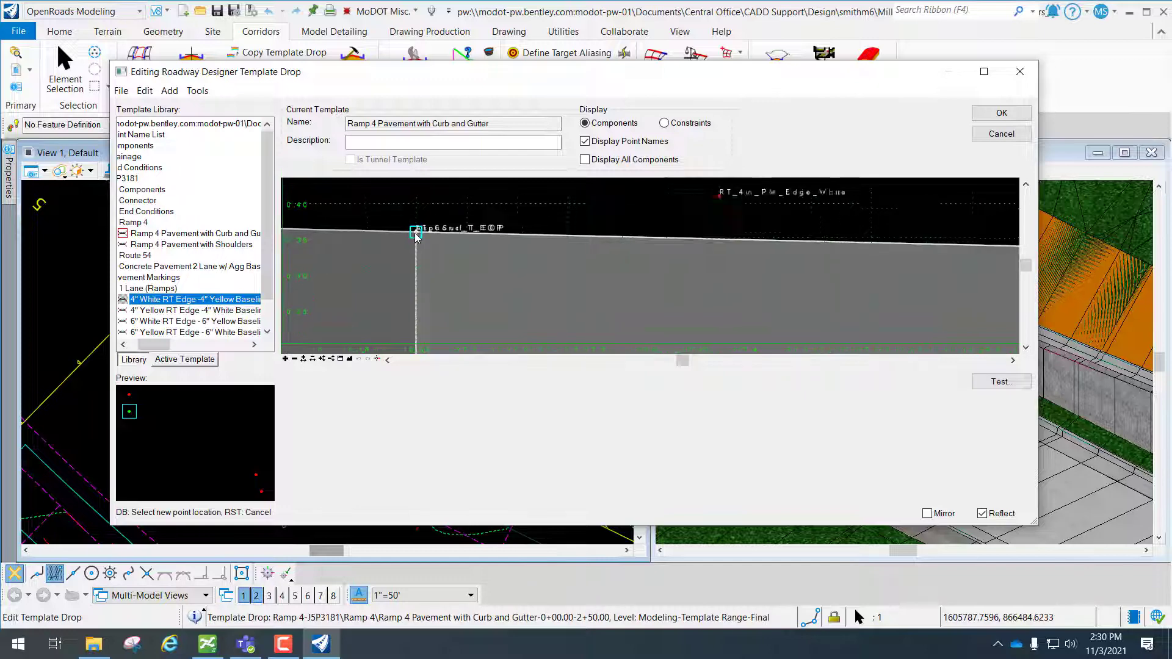
pyautogui.click(416, 232)
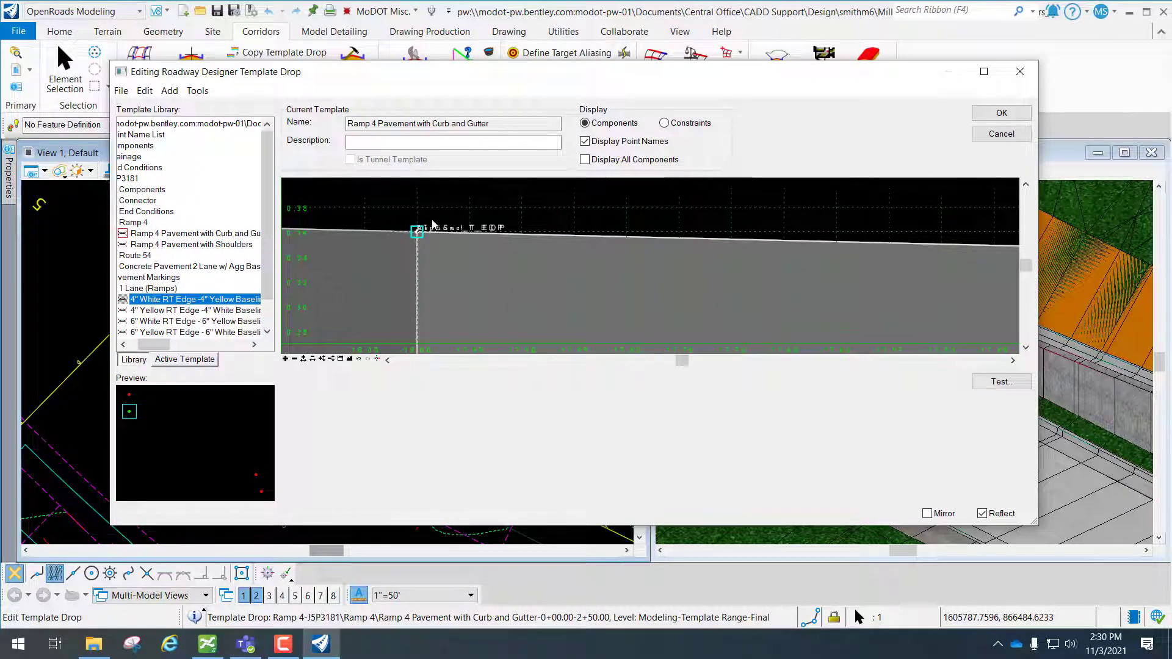
# - Inspect the overlapping EOP points and check exercise steps 16 and 17 in the Teams PDF
pyautogui.scroll(-3, 519, 265)
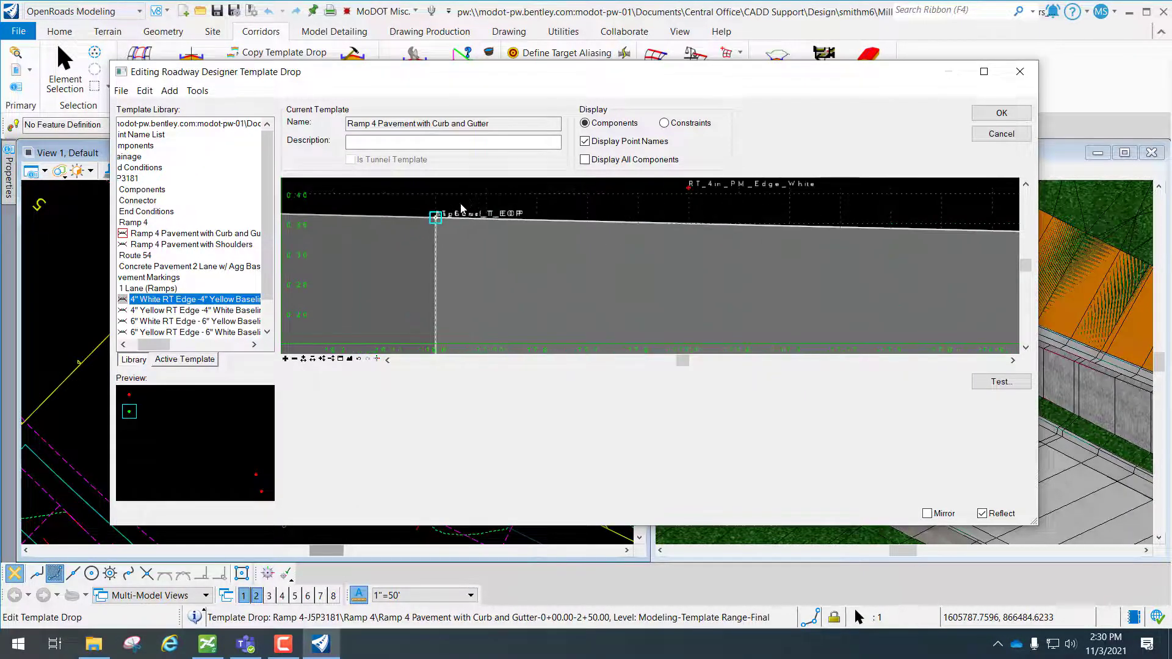
pyautogui.scroll(2, 475, 227)
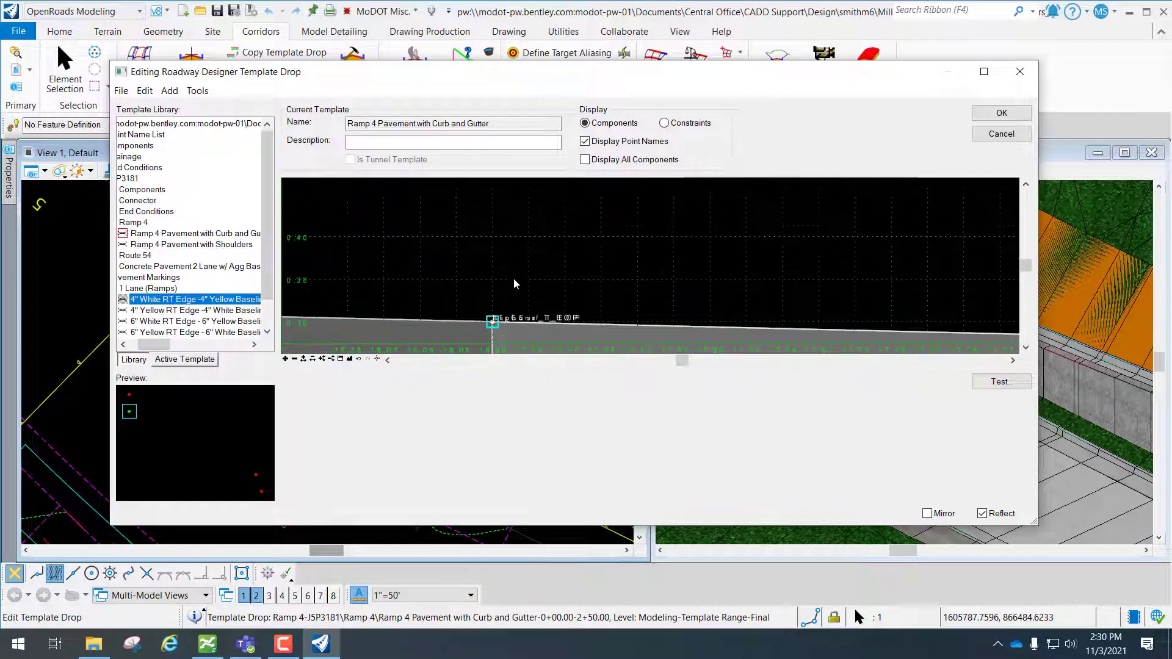
pyautogui.scroll(-2, 476, 227)
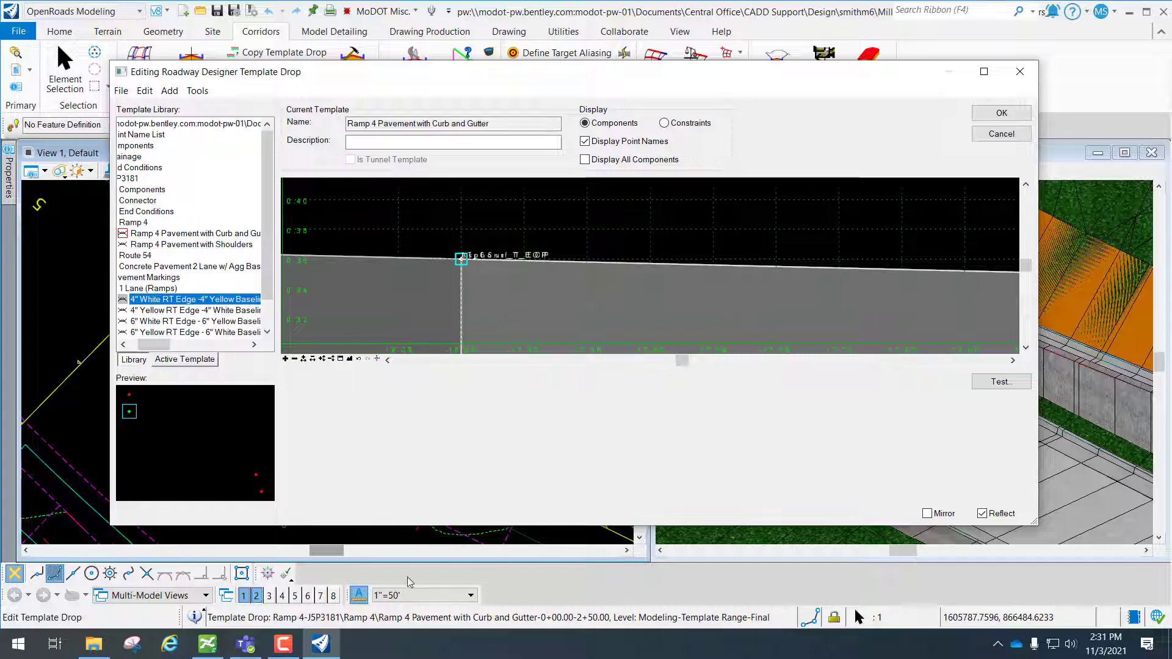
pyautogui.click(250, 645)
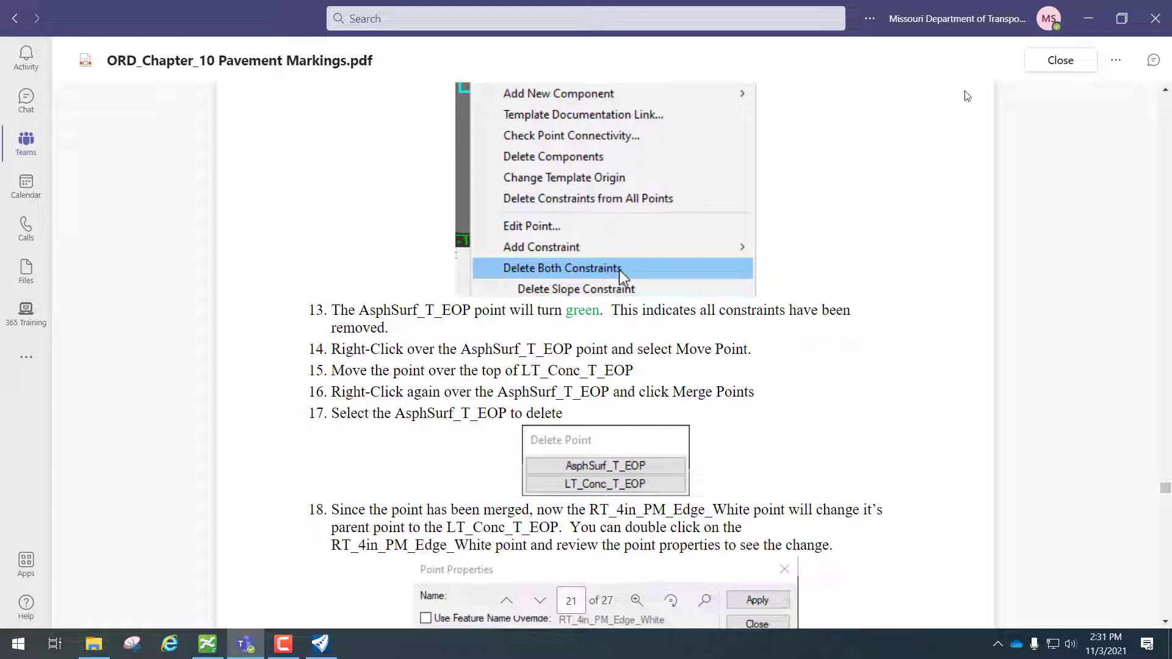
pyautogui.scroll(-3, 408, 429)
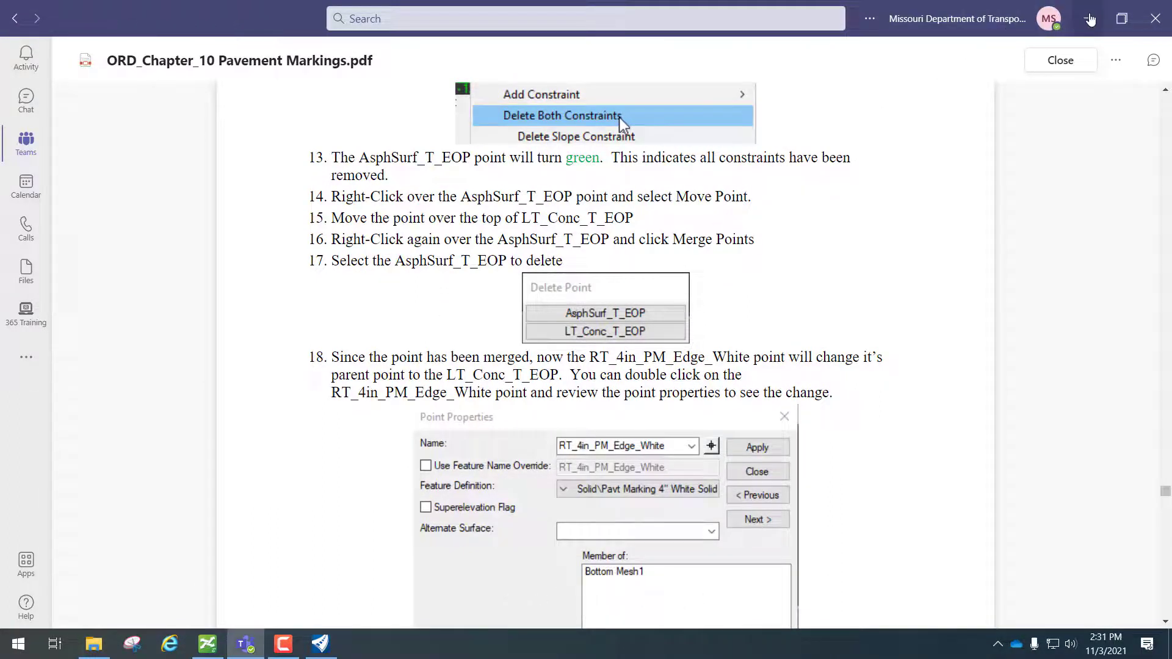
# - In OpenRoads Designer, merge the two overlapping EOP points, choosing AsphSurf_T_EOP as the point to delete
pyautogui.hotkey('alt', 'Tab')
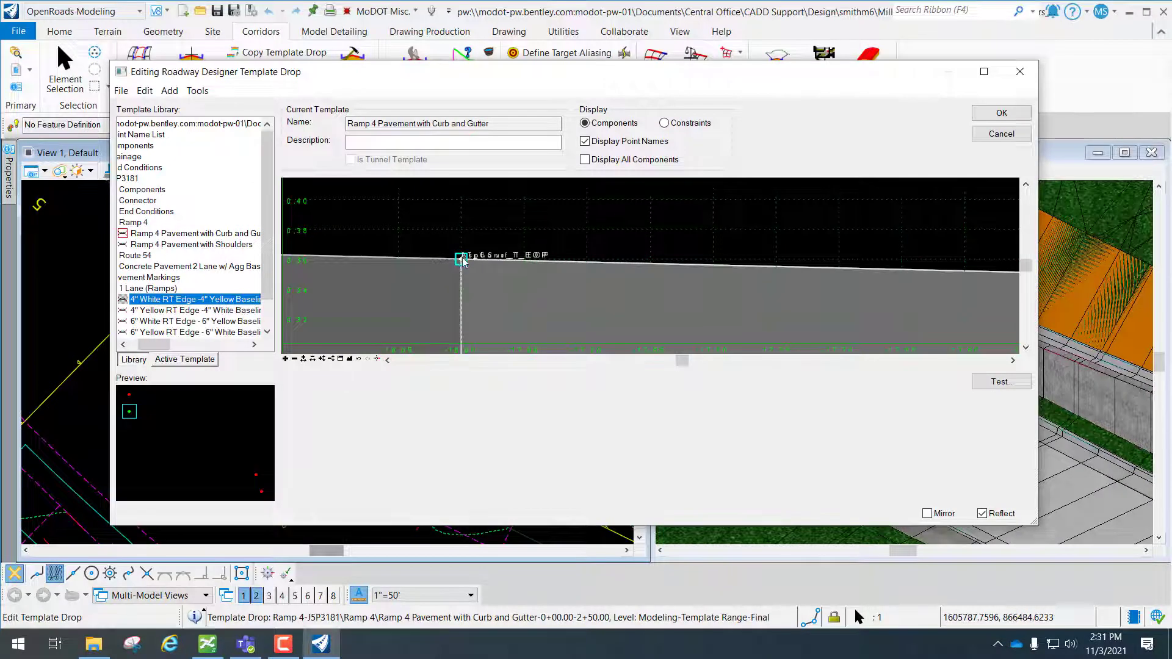
pyautogui.rightClick(463, 258)
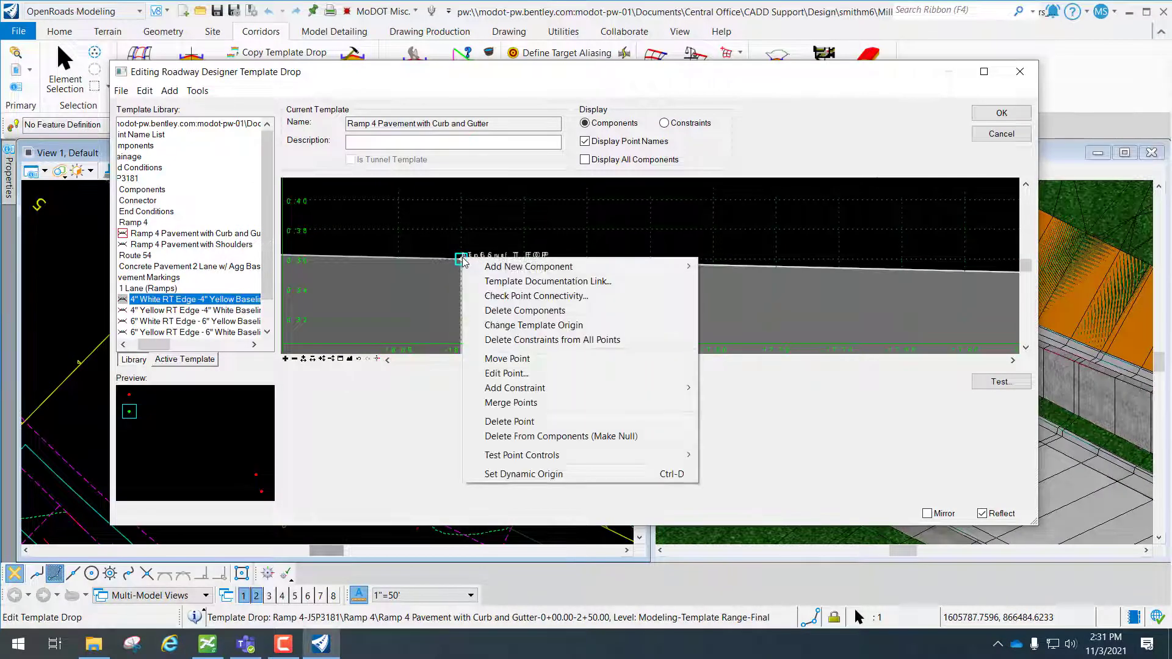
pyautogui.click(533, 403)
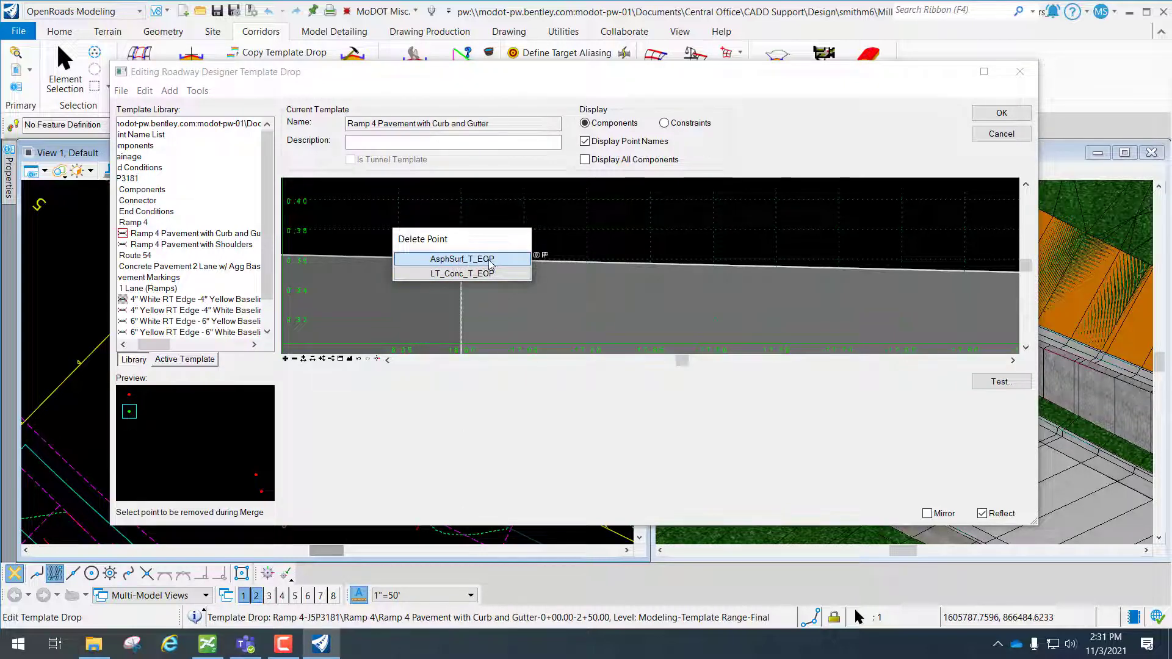
pyautogui.click(488, 261)
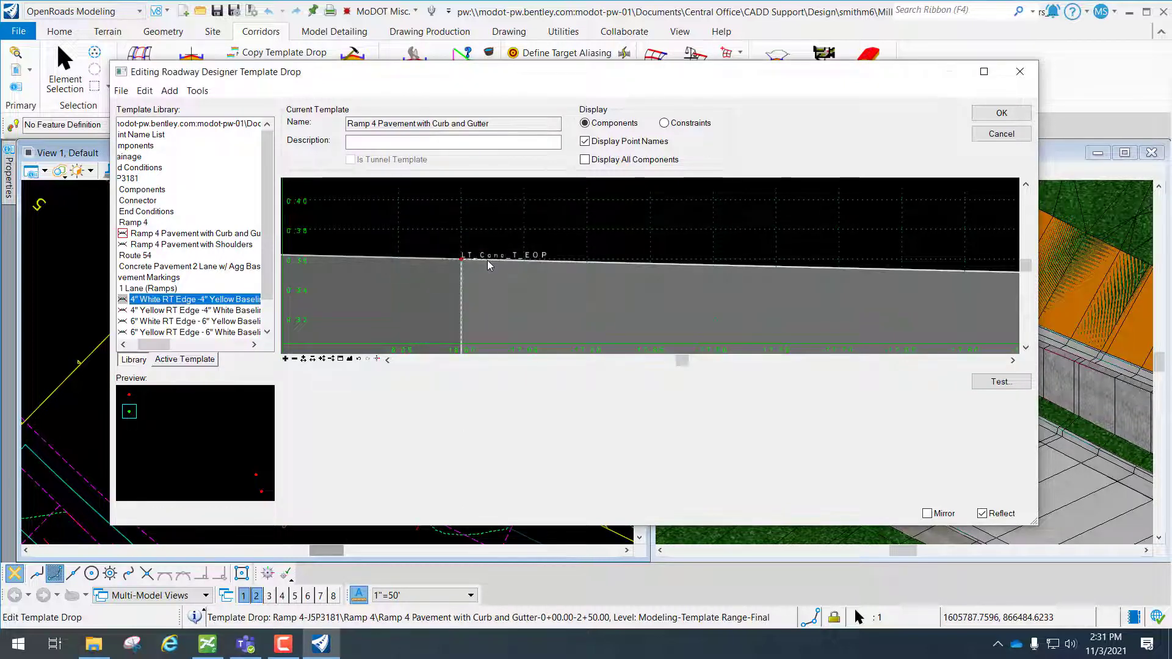
pyautogui.scroll(-2, 516, 250)
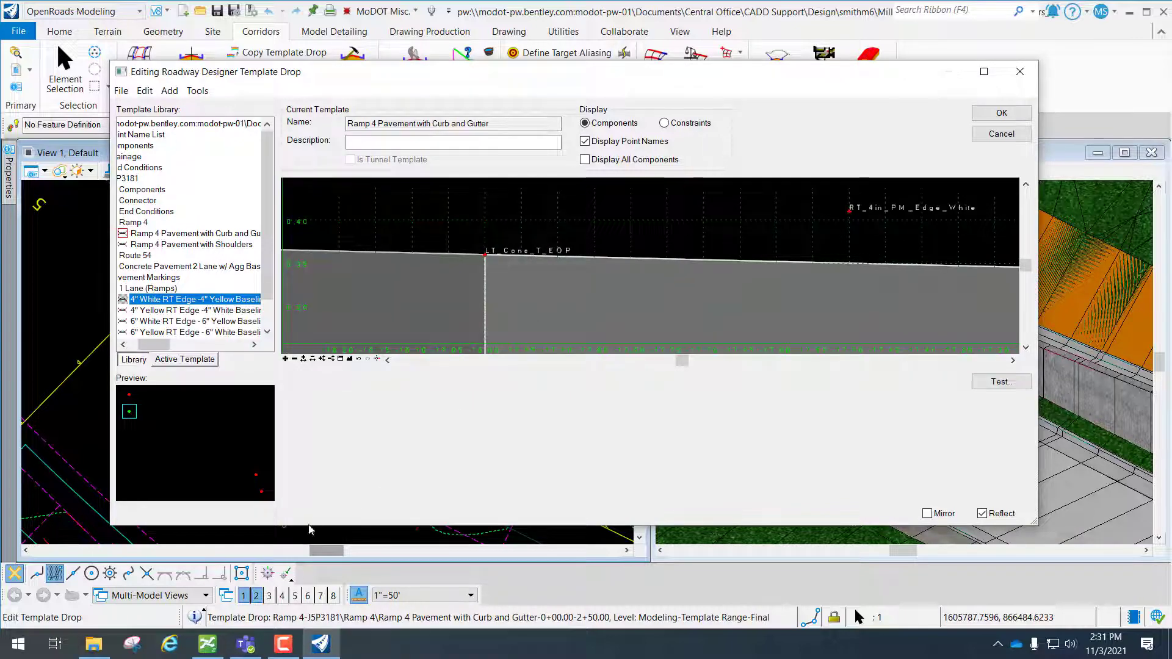
# - Check exercise step 18 in the Teams PDF, and review the parent points in RT_4in_PM_Edge_White's properties in OpenRoads Designer
pyautogui.click(244, 644)
pyautogui.scroll(-3, 532, 420)
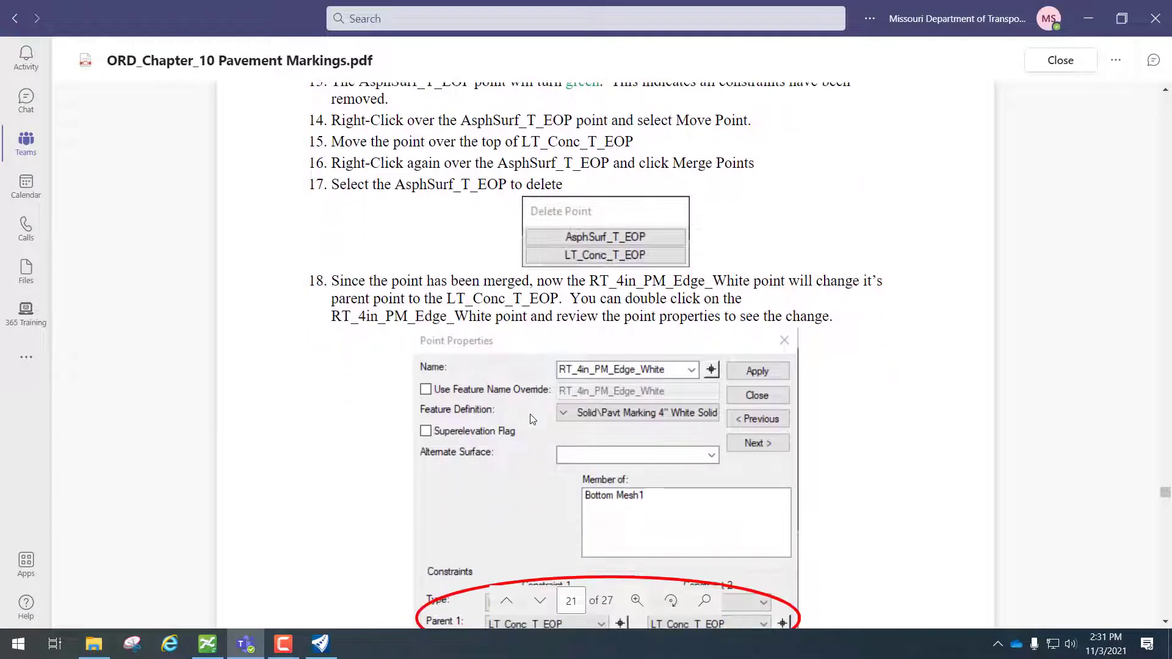
pyautogui.scroll(-3, 532, 420)
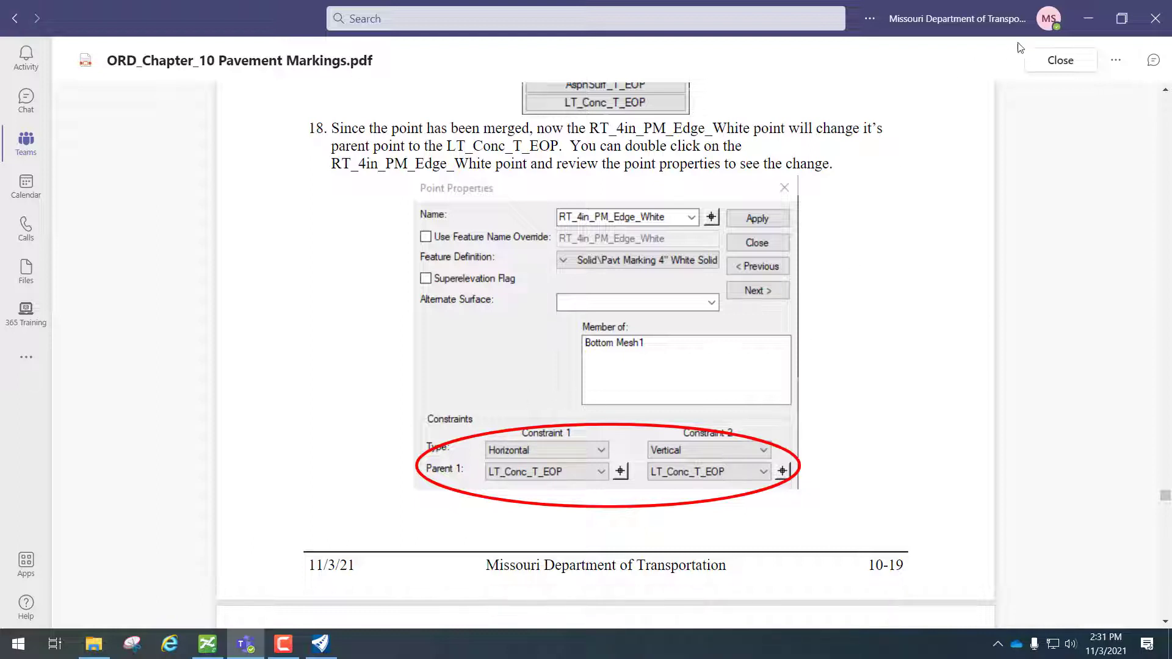
pyautogui.click(1088, 19)
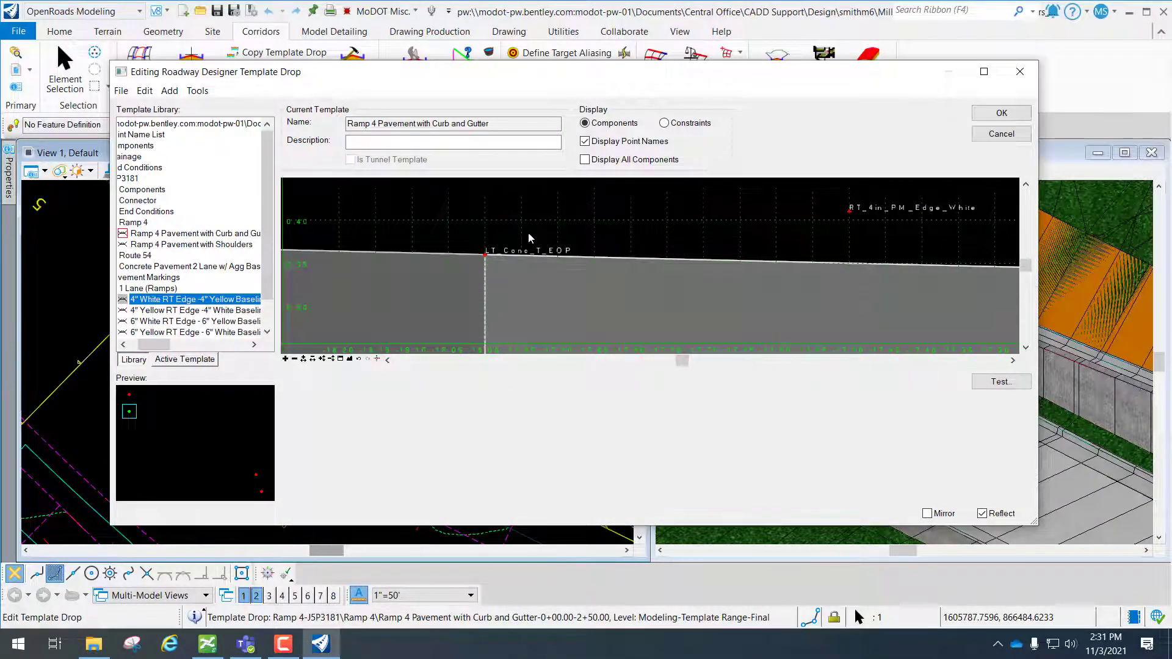
pyautogui.doubleClick(850, 211)
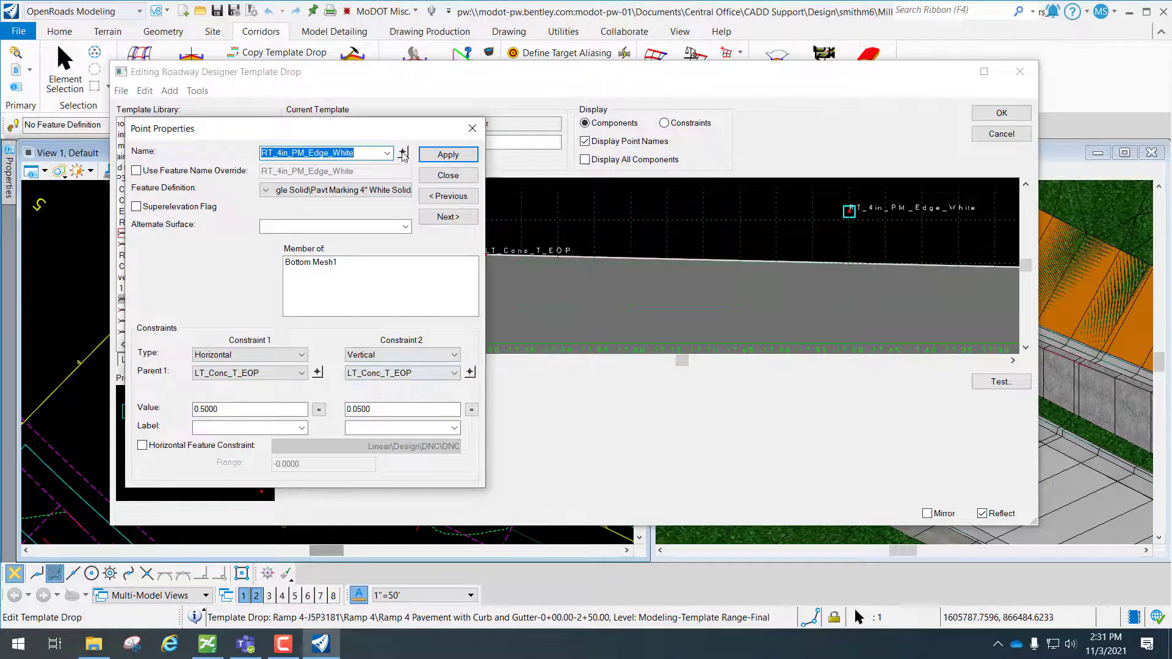
pyautogui.click(449, 175)
# - Examine the marking points across the Ramp 4 pavement section from the left curb to the centerline
pyautogui.scroll(-5, 635, 244)
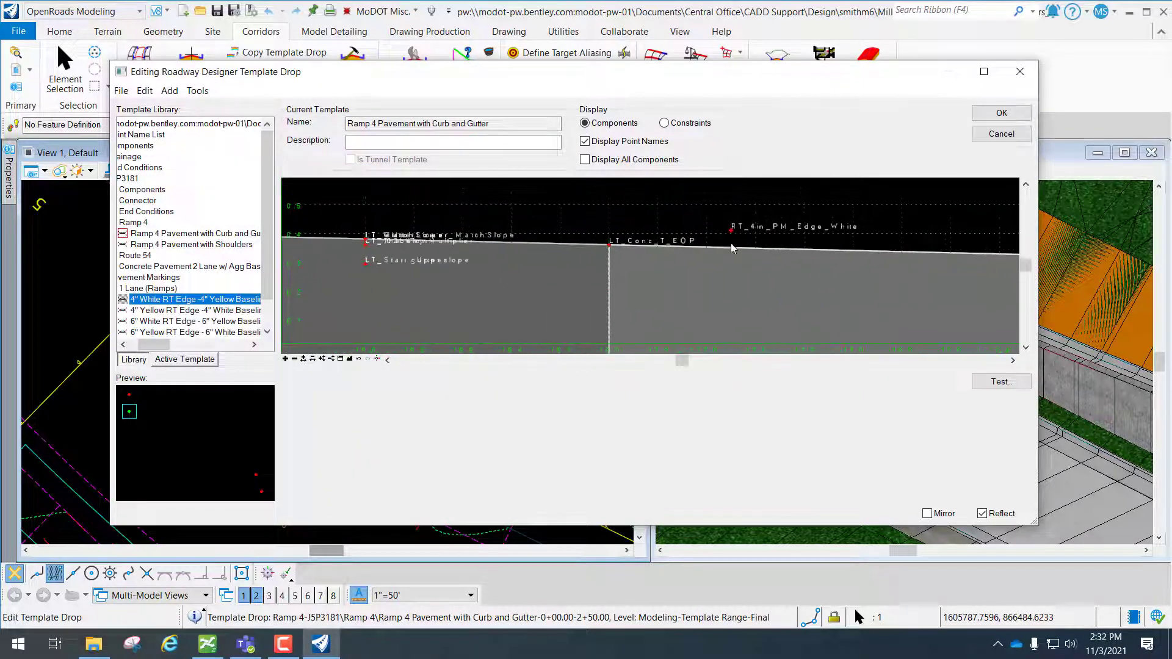
pyautogui.scroll(-3, 770, 244)
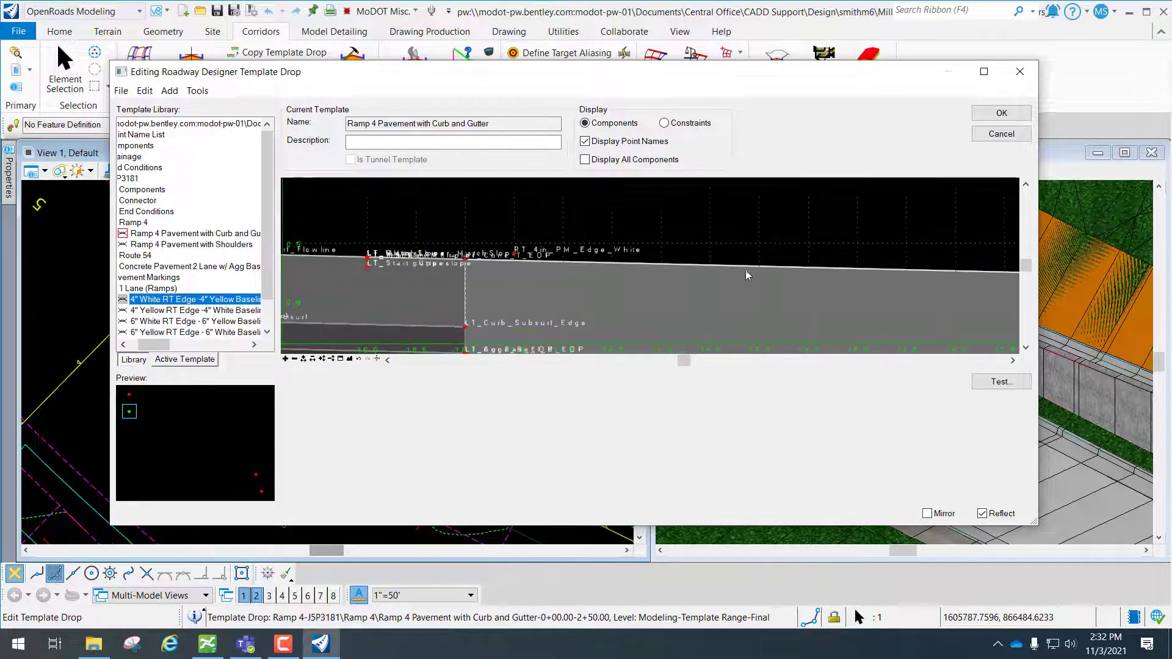
pyautogui.scroll(-3, 696, 257)
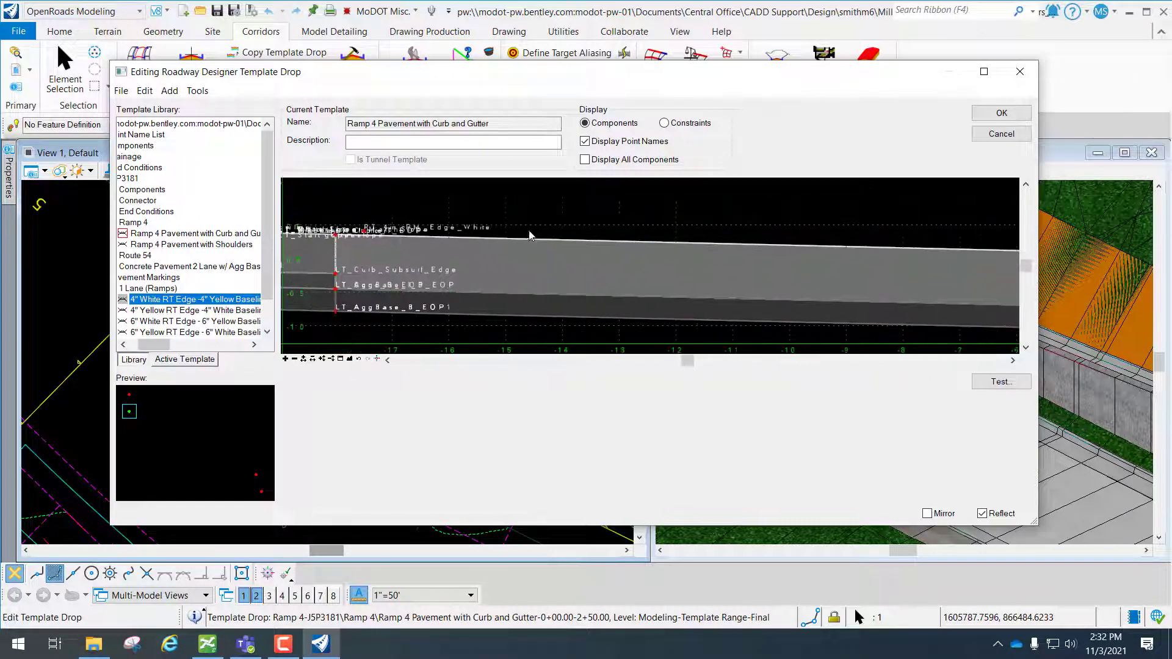
pyautogui.moveTo(652, 243); pyautogui.dragTo(605, 256, button='middle')
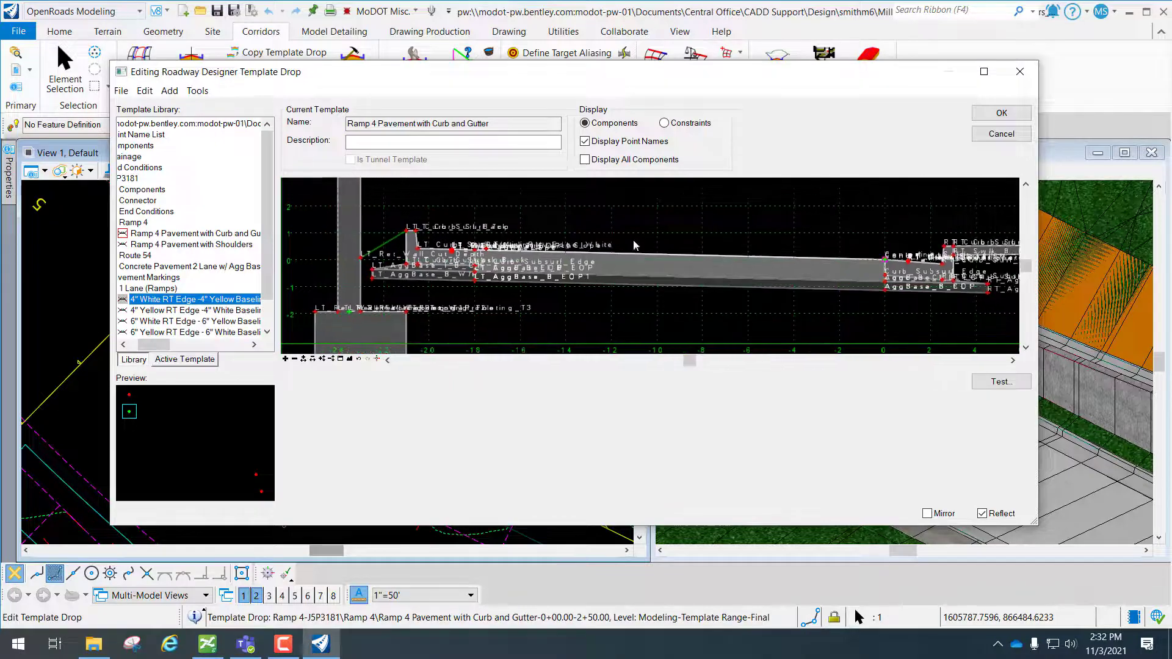
# - Check exercise steps 19 to 21 in the Teams PDF
pyautogui.click(245, 645)
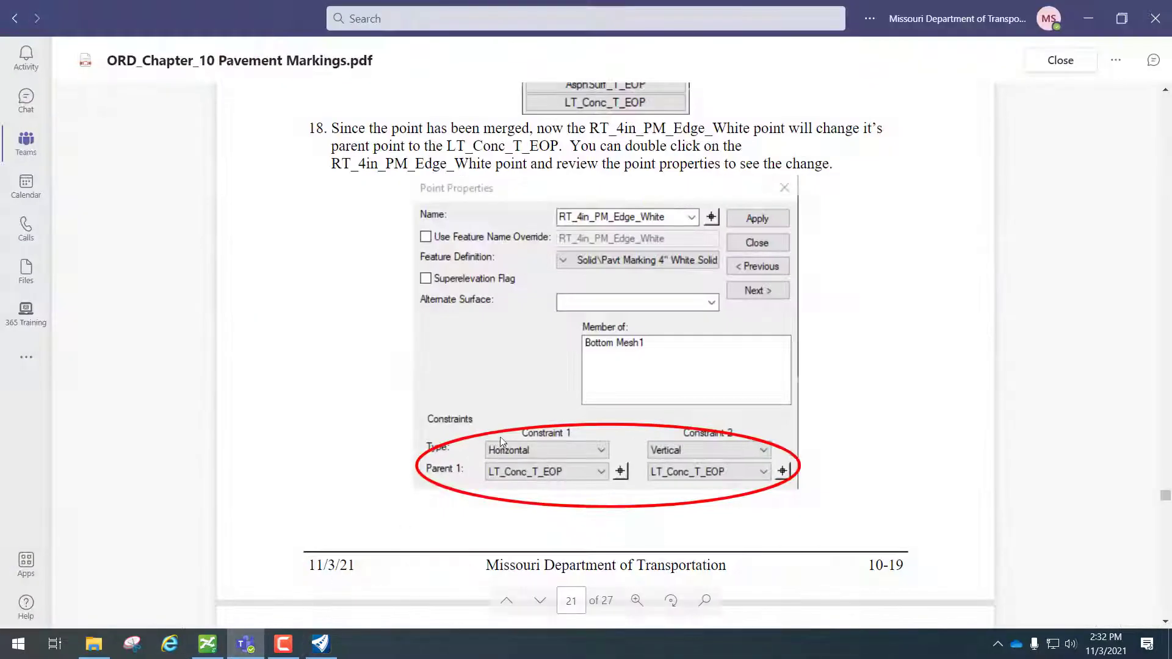
pyautogui.scroll(-10, 500, 438)
pyautogui.scroll(3, 554, 455)
pyautogui.scroll(-1, 553, 448)
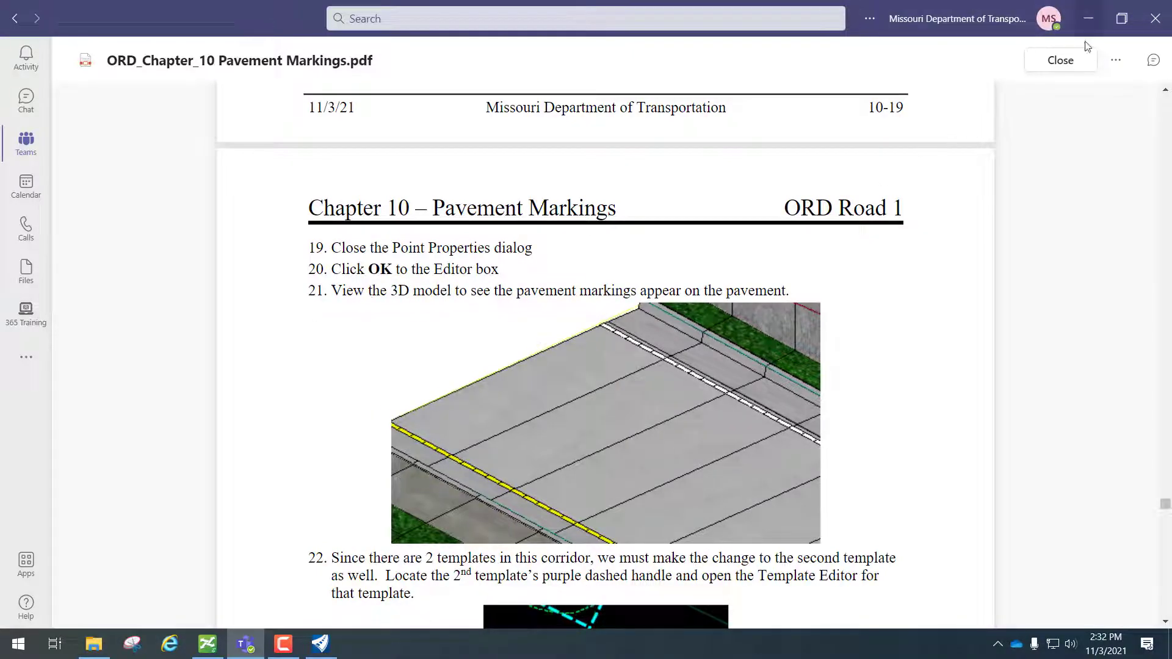
pyautogui.click(1088, 19)
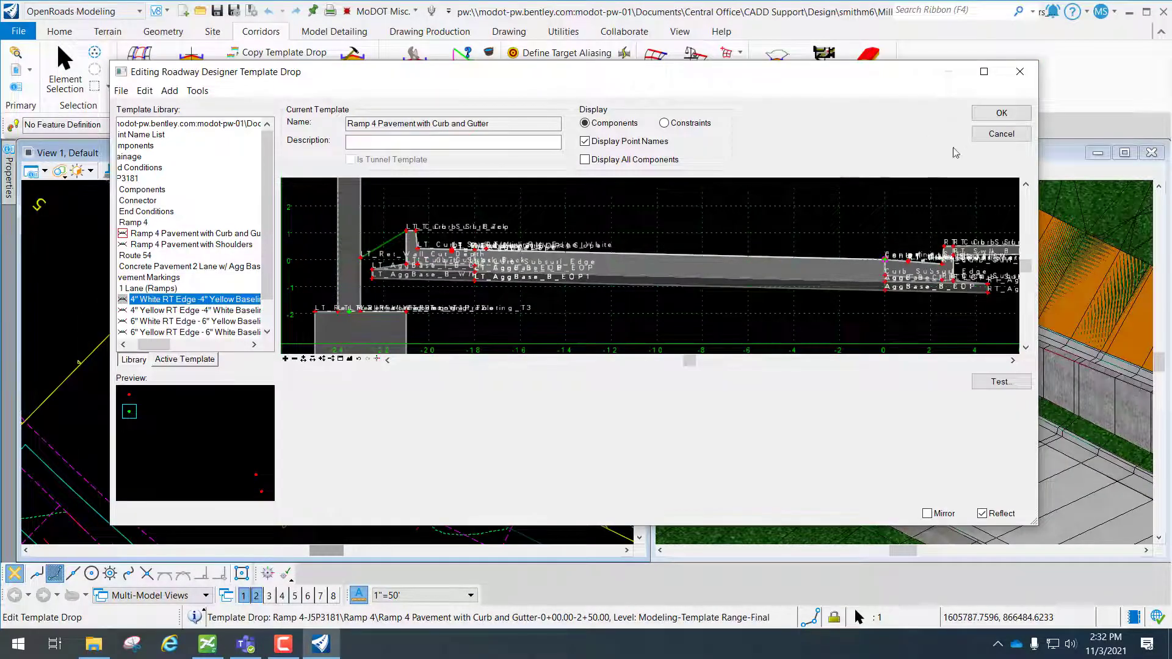
# - In OpenRoads Designer, accept the edited Ramp 4 Pavement with Curb and Gutter template drop and inspect the ramp markings in the 3D model
pyautogui.click(992, 116)
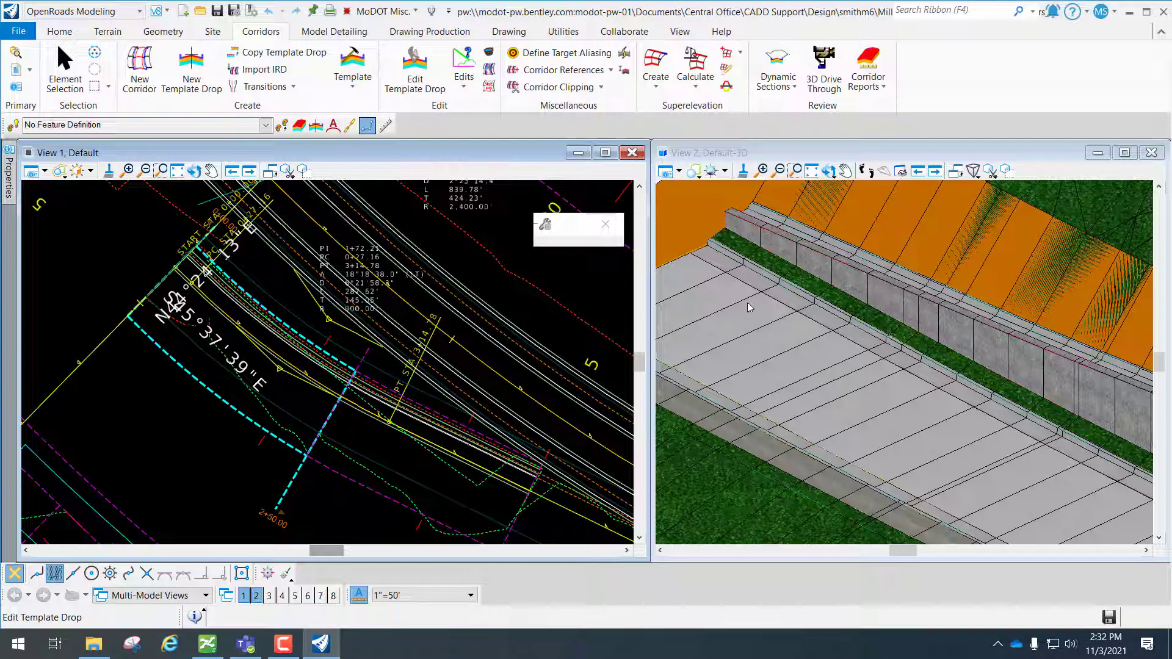
pyautogui.scroll(-1, 750, 306)
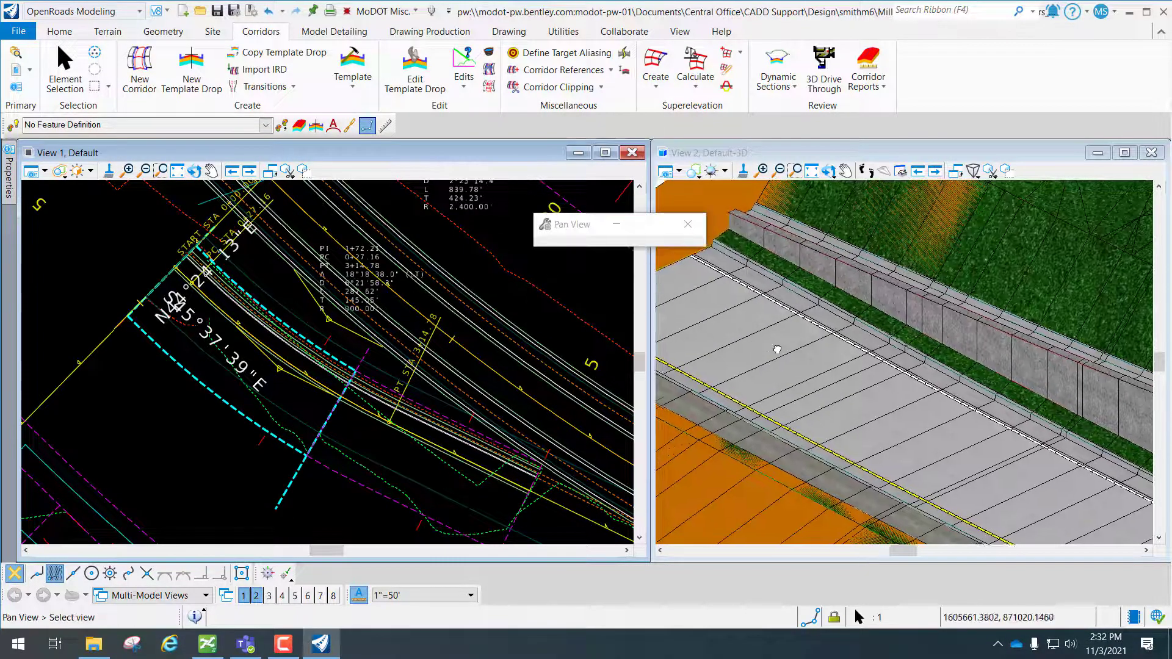
pyautogui.scroll(-1, 861, 371)
pyautogui.scroll(1, 824, 354)
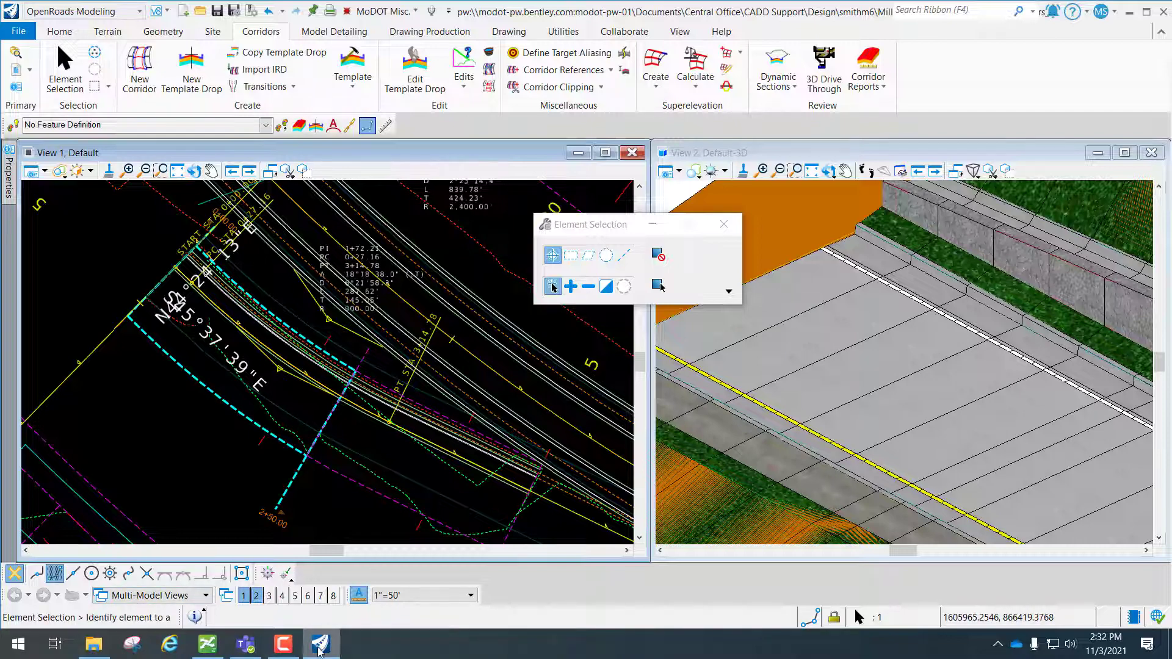
# - Check exercise steps 22 and 23 in the Teams PDF for updating the corridor's second template
pyautogui.click(245, 644)
pyautogui.scroll(-5, 462, 405)
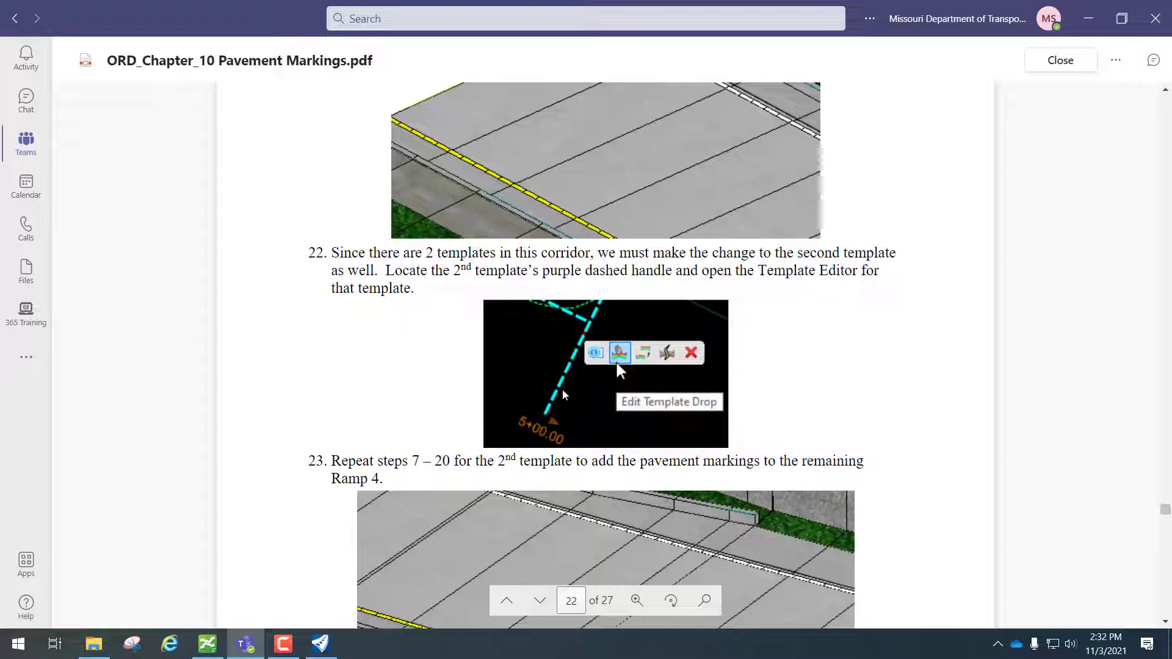
pyautogui.scroll(-5, 408, 401)
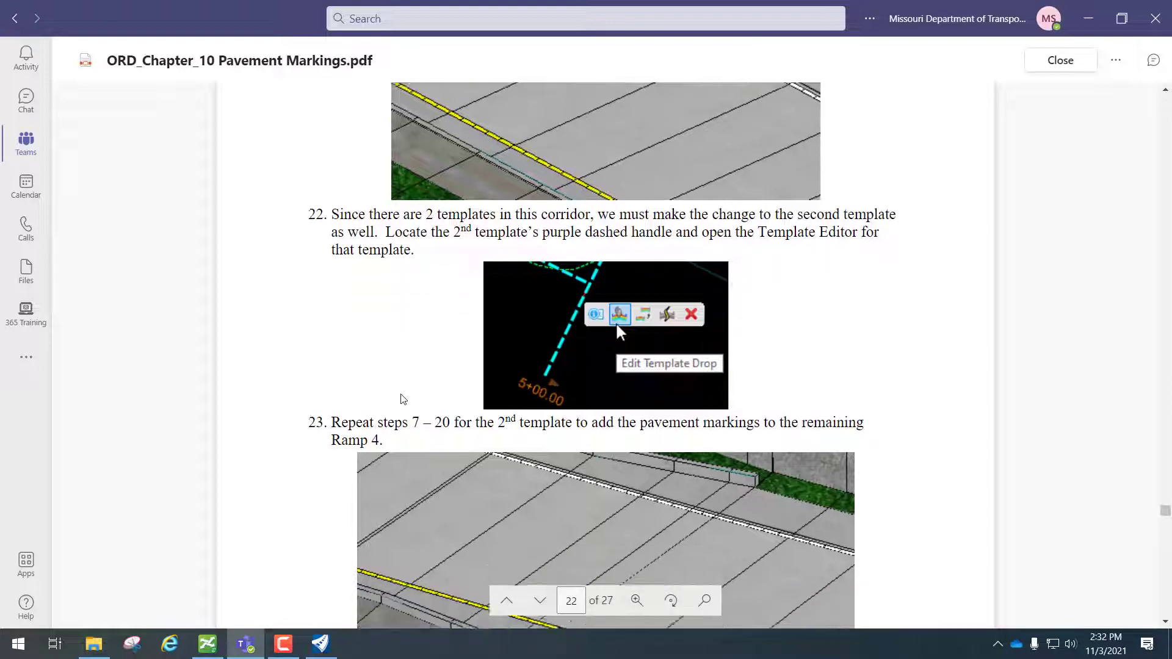
pyautogui.scroll(-3, 428, 367)
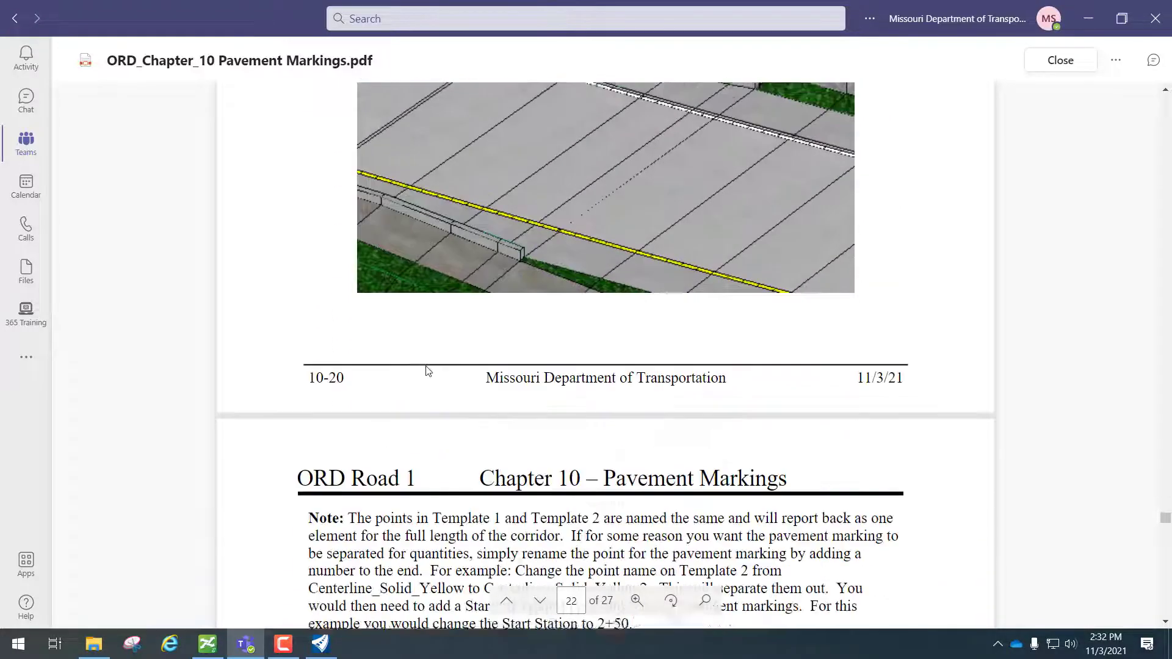
pyautogui.scroll(6, 611, 342)
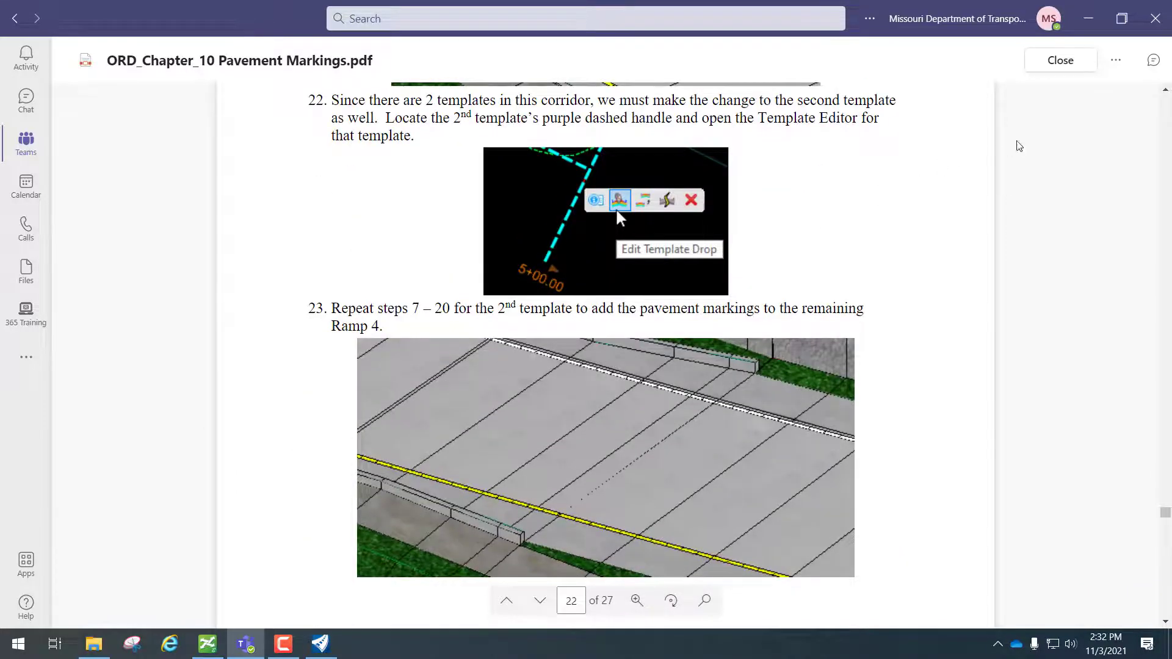
pyautogui.click(1089, 19)
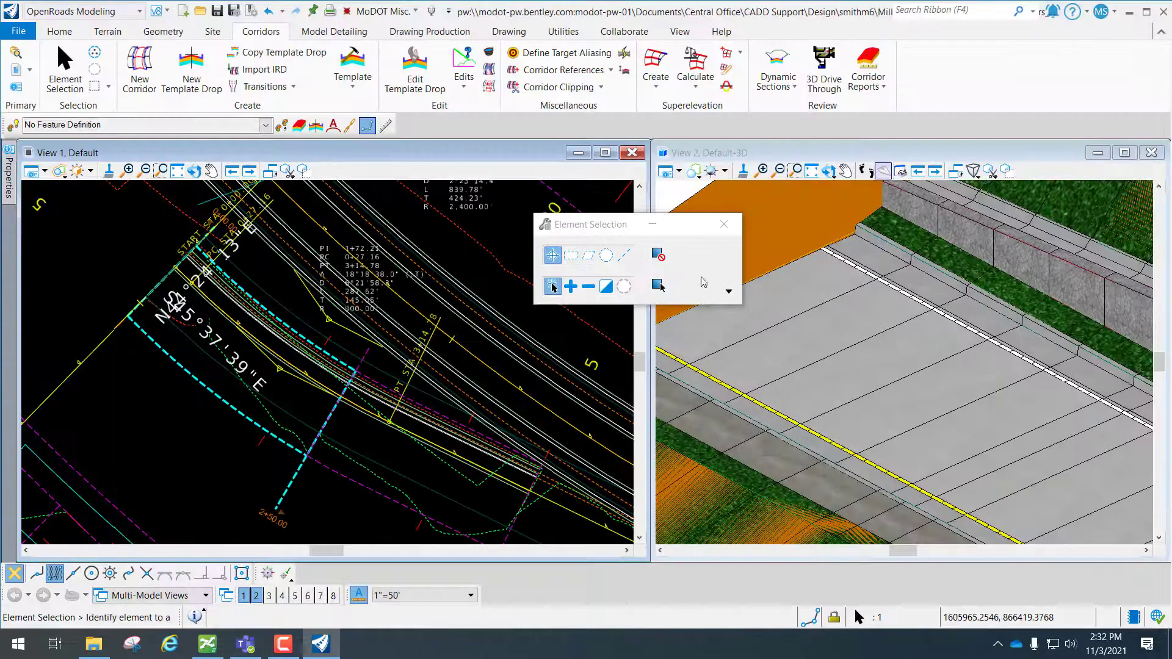
# - In OpenRoads Designer, open the Ramp 4 Pavement with Shoulders template drop, stations 2+50.00 to 5+00.00, for editing
pyautogui.scroll(5, 911, 422)
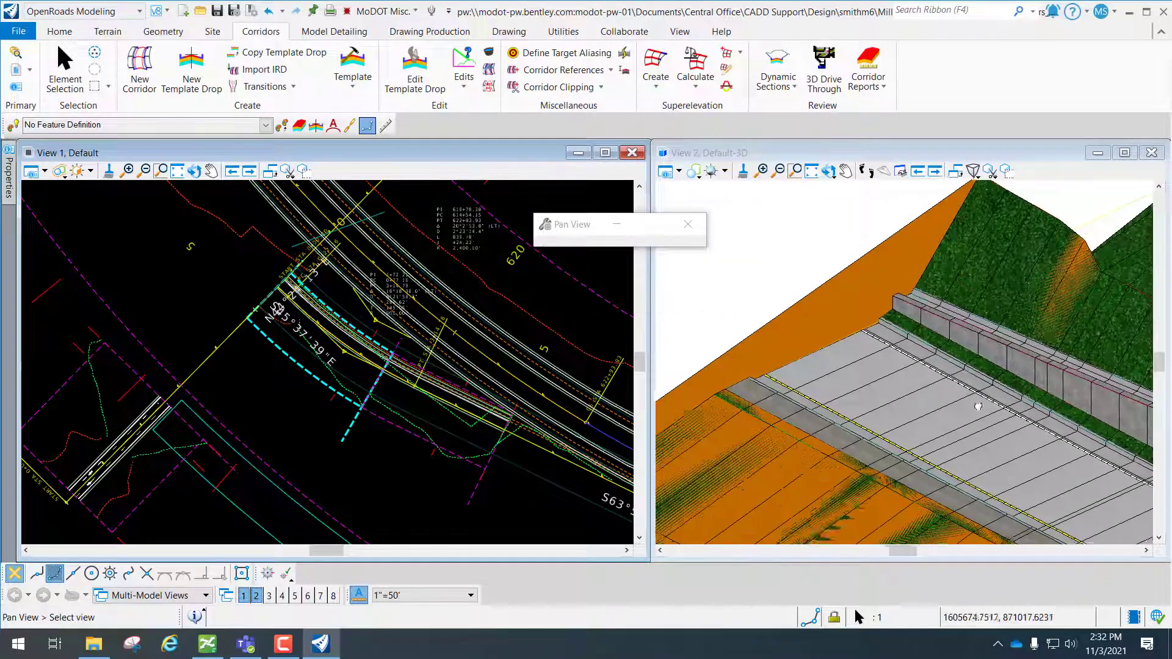
pyautogui.moveTo(1001, 392); pyautogui.dragTo(764, 349, button='middle')
pyautogui.rightClick(765, 349)
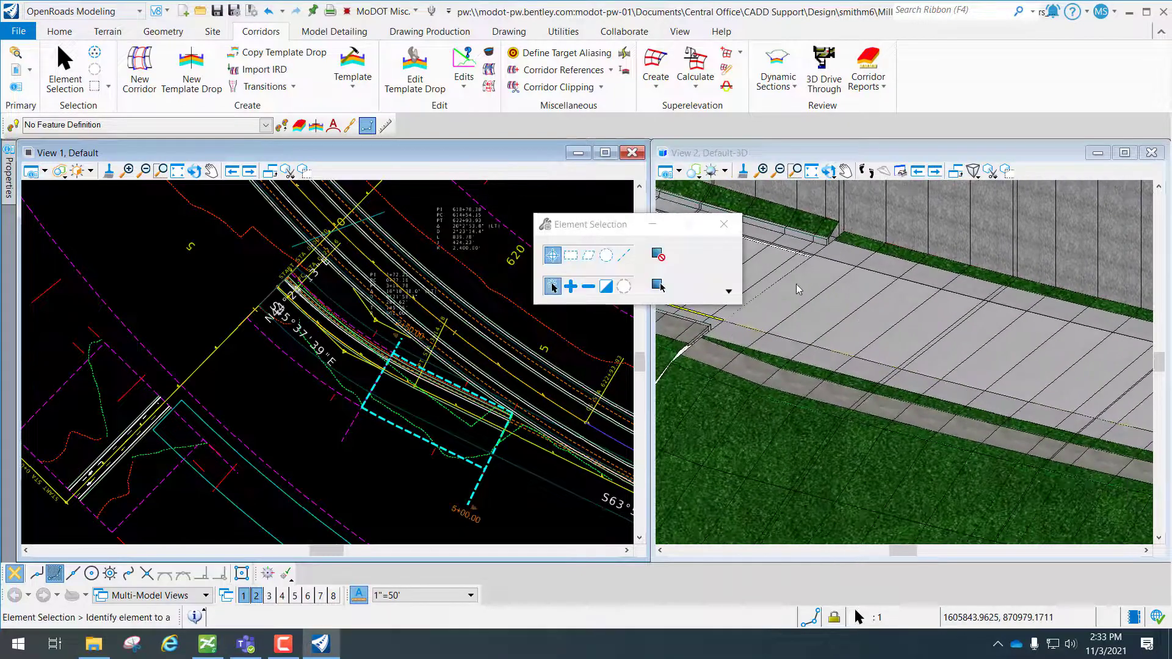
pyautogui.scroll(3, 799, 277)
pyautogui.moveTo(808, 282); pyautogui.dragTo(882, 345, button='middle')
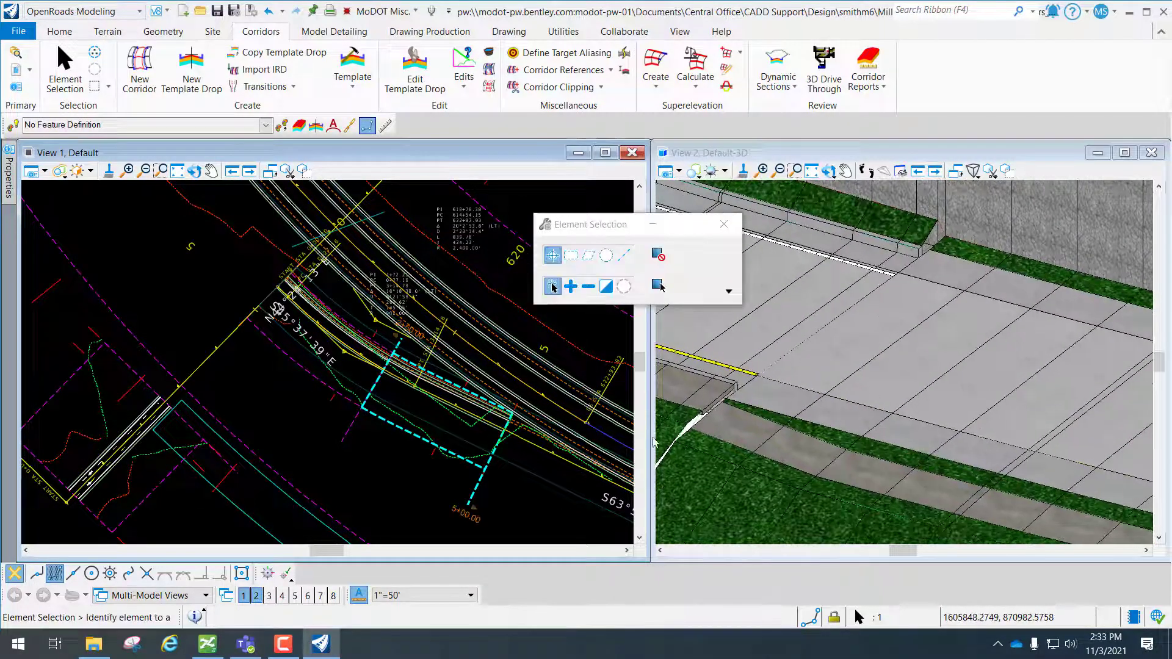
pyautogui.click(394, 482)
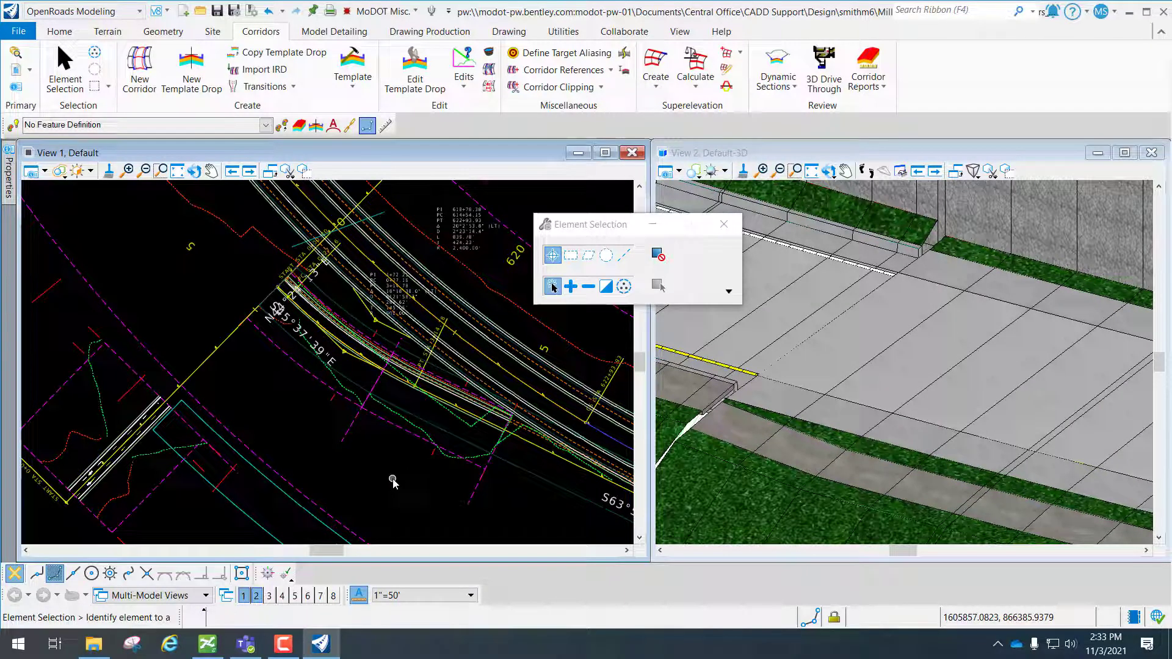
pyautogui.click(471, 502)
pyautogui.moveTo(470, 504)
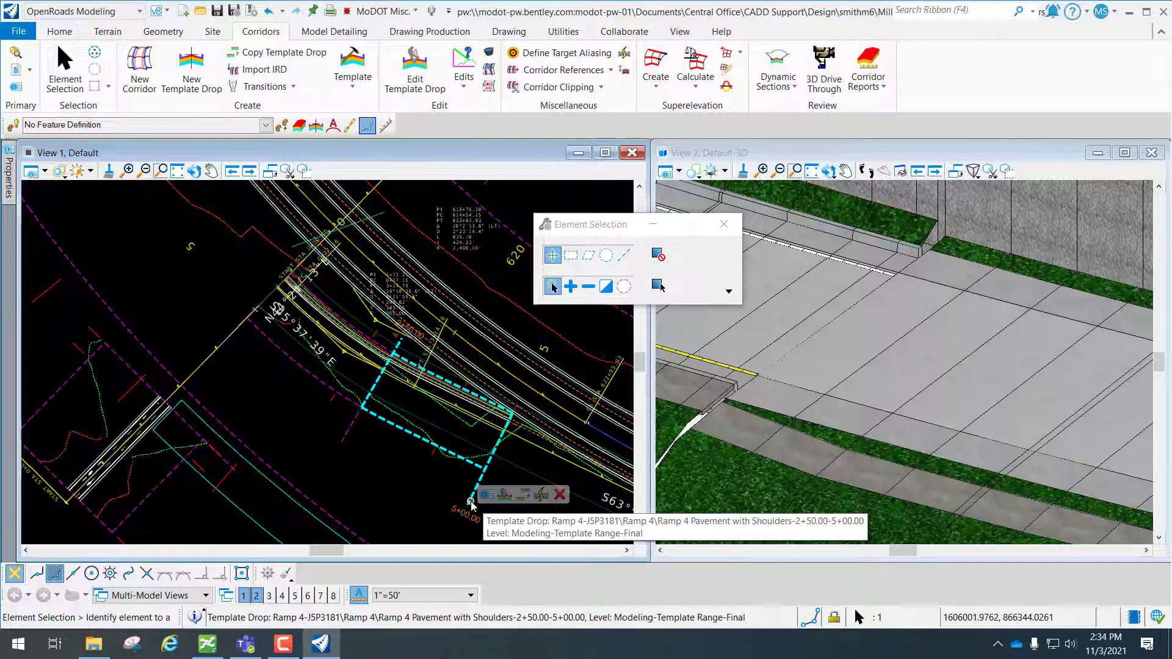
pyautogui.click(506, 495)
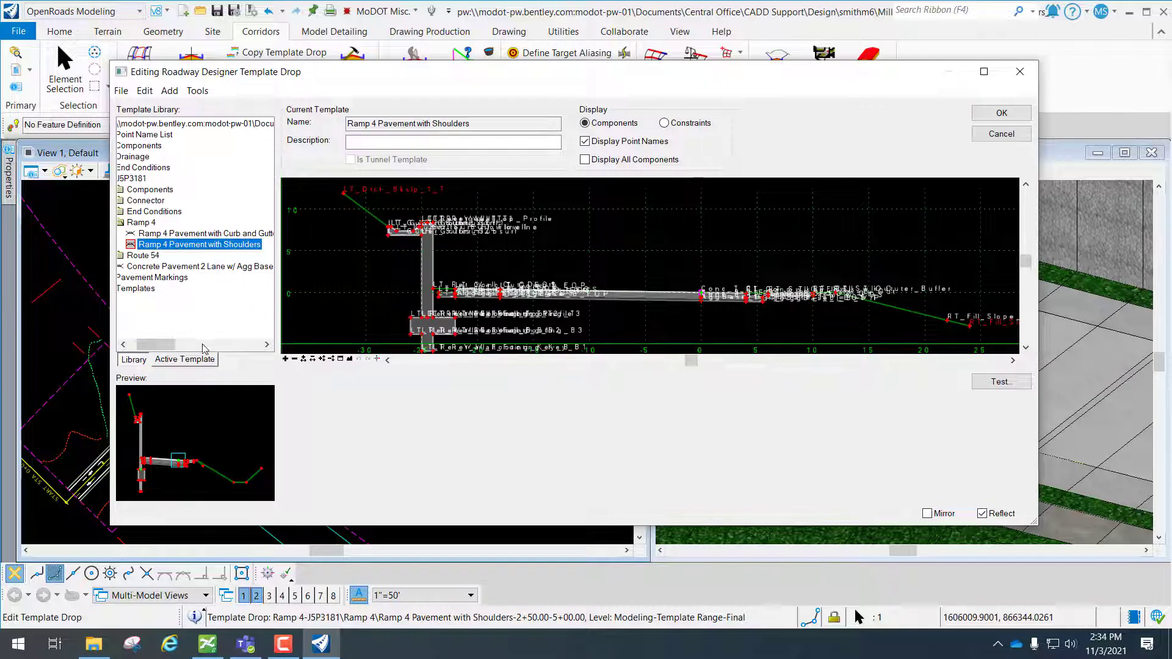
# - Place the 4" White RT Edge - 4" Yellow Baseline template from Pavement Markings, 1 Lane (Ramps), at the Conc_T_CL centerline point
pyautogui.moveTo(176, 351); pyautogui.dragTo(167, 351)
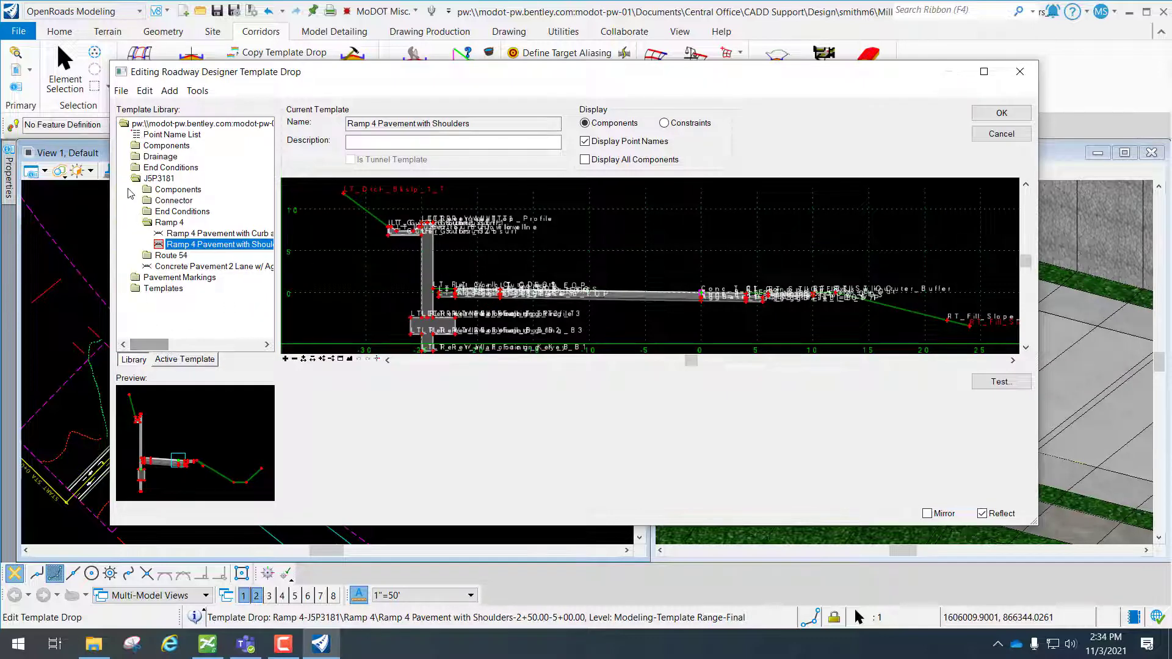
pyautogui.doubleClick(168, 279)
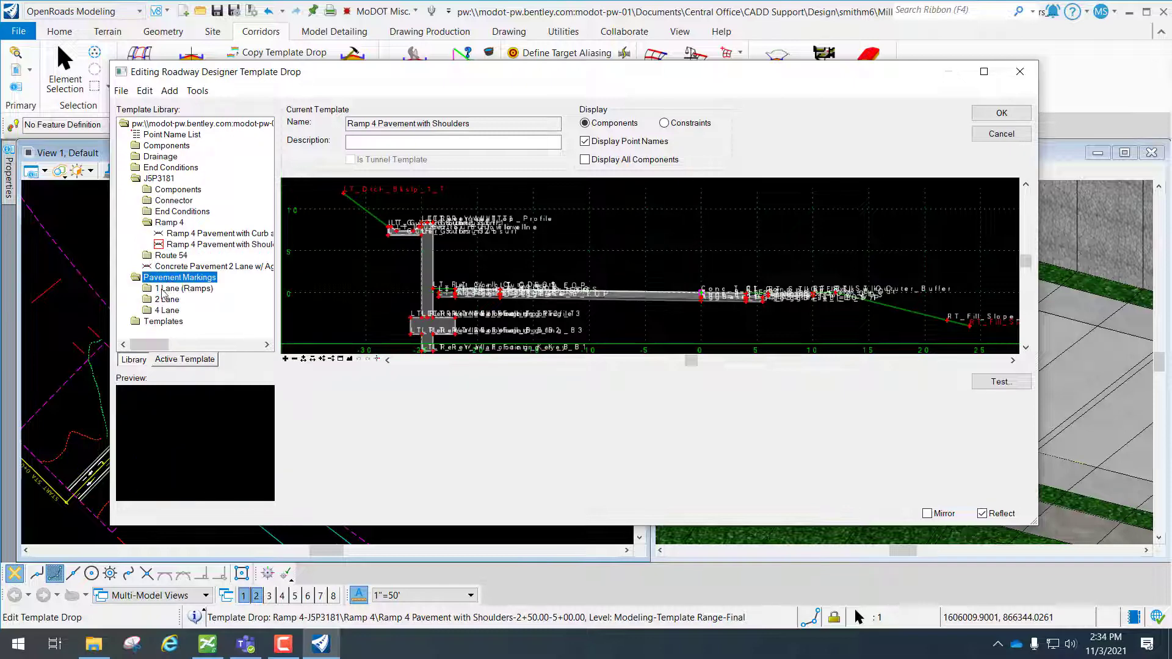
pyautogui.doubleClick(178, 289)
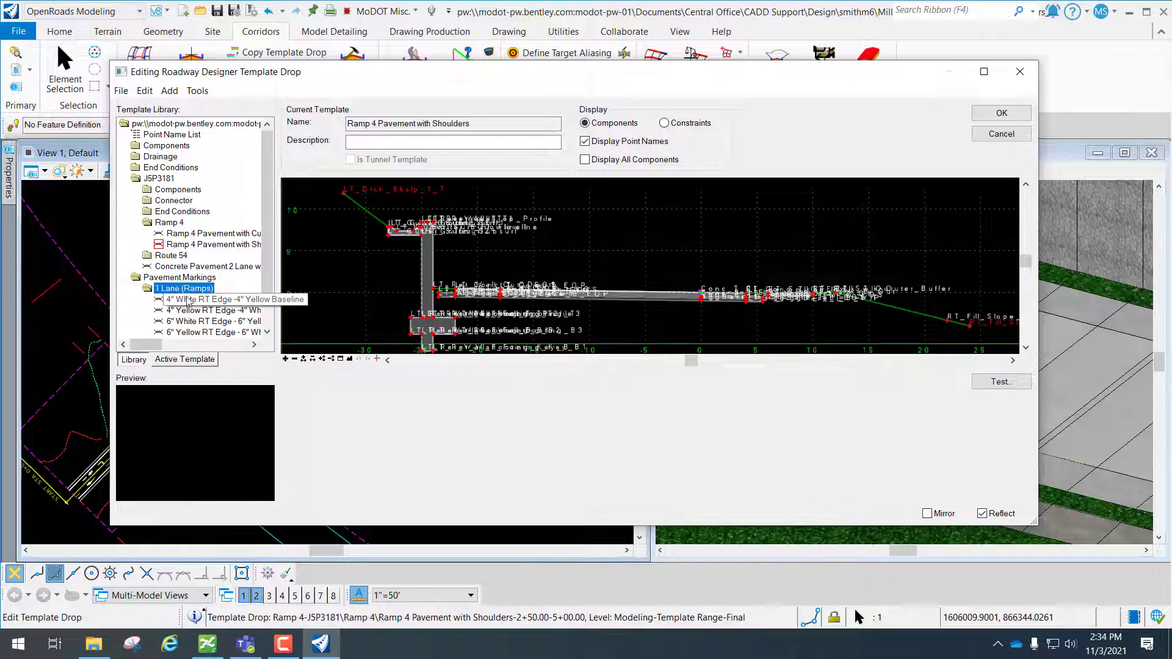
pyautogui.click(187, 299)
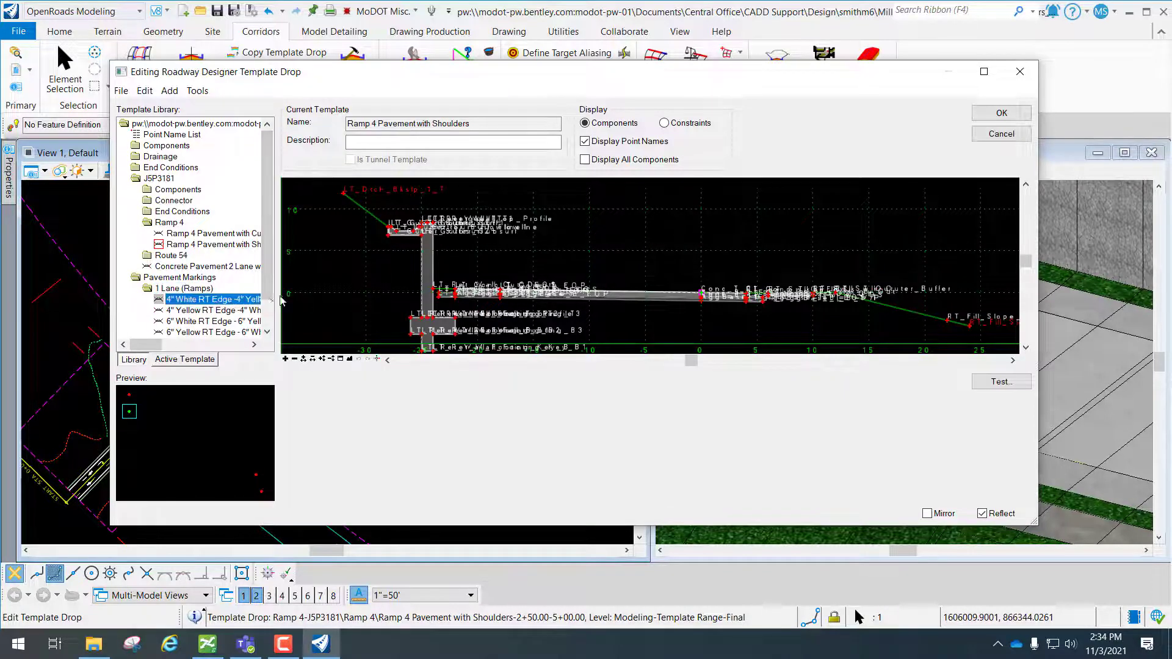
pyautogui.moveTo(282, 300); pyautogui.dragTo(466, 275)
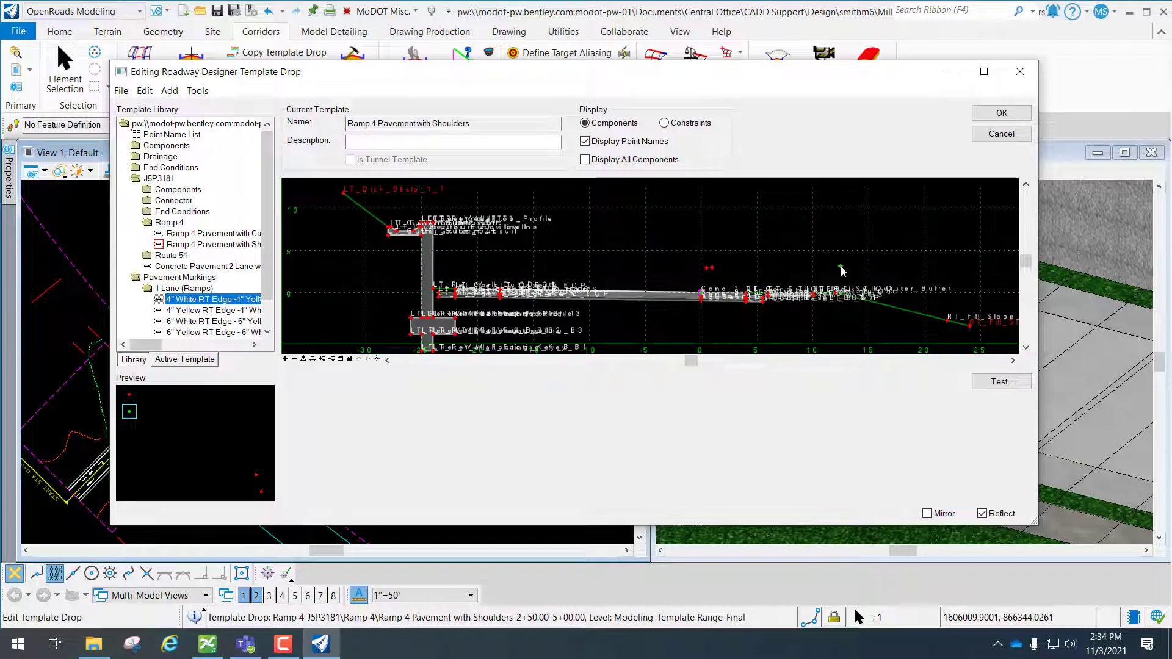
pyautogui.scroll(3, 843, 272)
pyautogui.moveTo(843, 272); pyautogui.dragTo(575, 309)
pyautogui.scroll(3, 607, 318)
pyautogui.scroll(3, 589, 316)
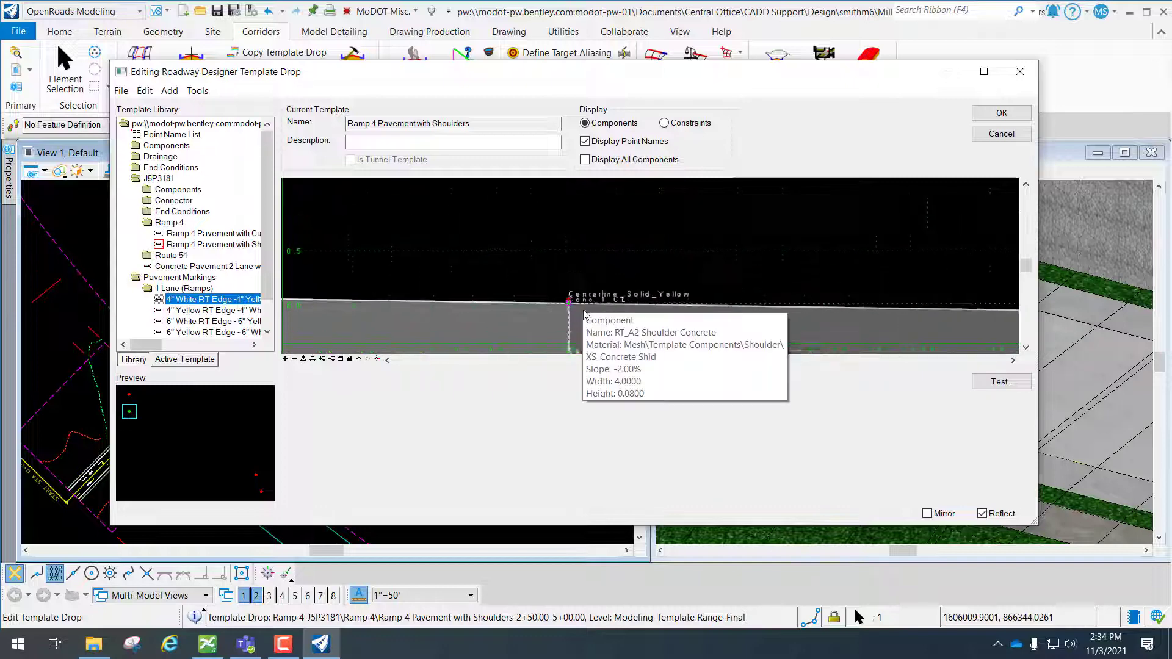
pyautogui.scroll(5, 585, 299)
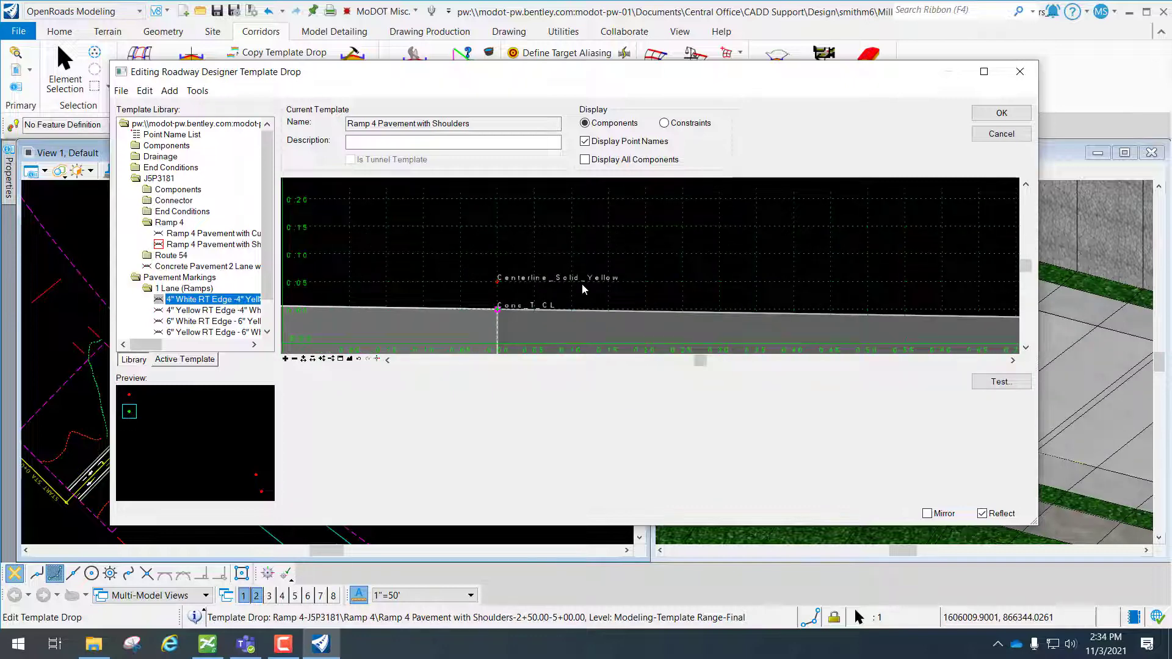
# - Delete both constraints from the AsphSurf_T_EOP point beside the RT_4in_PM_Edge_White marking
pyautogui.scroll(-6, 602, 292)
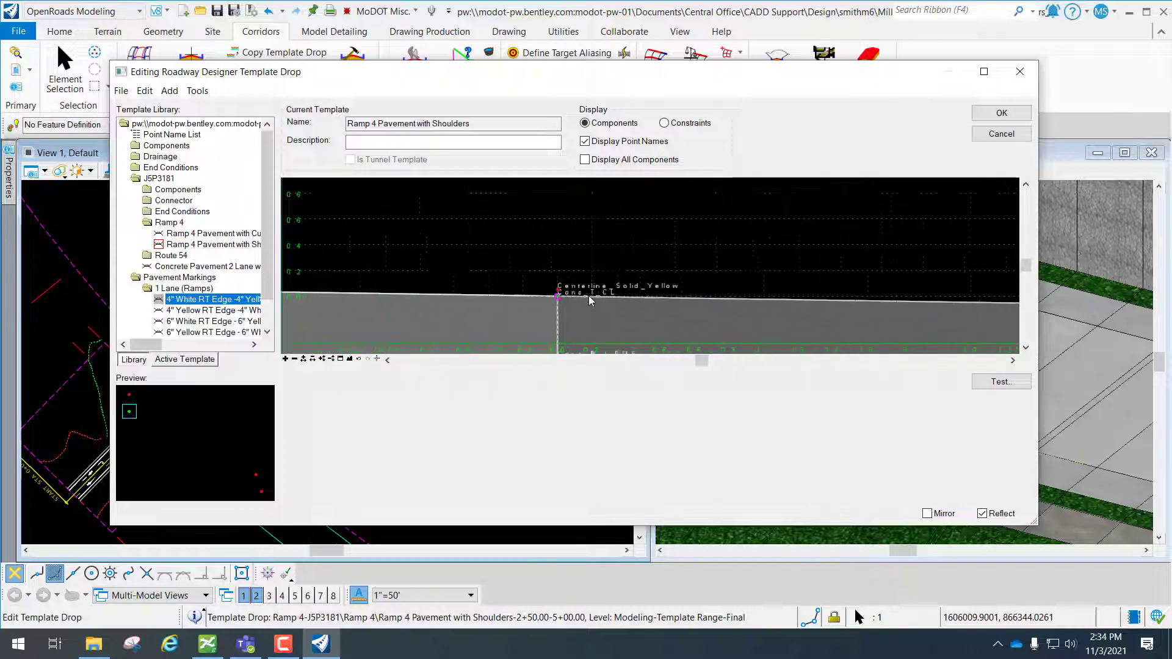
pyautogui.scroll(3, 478, 311)
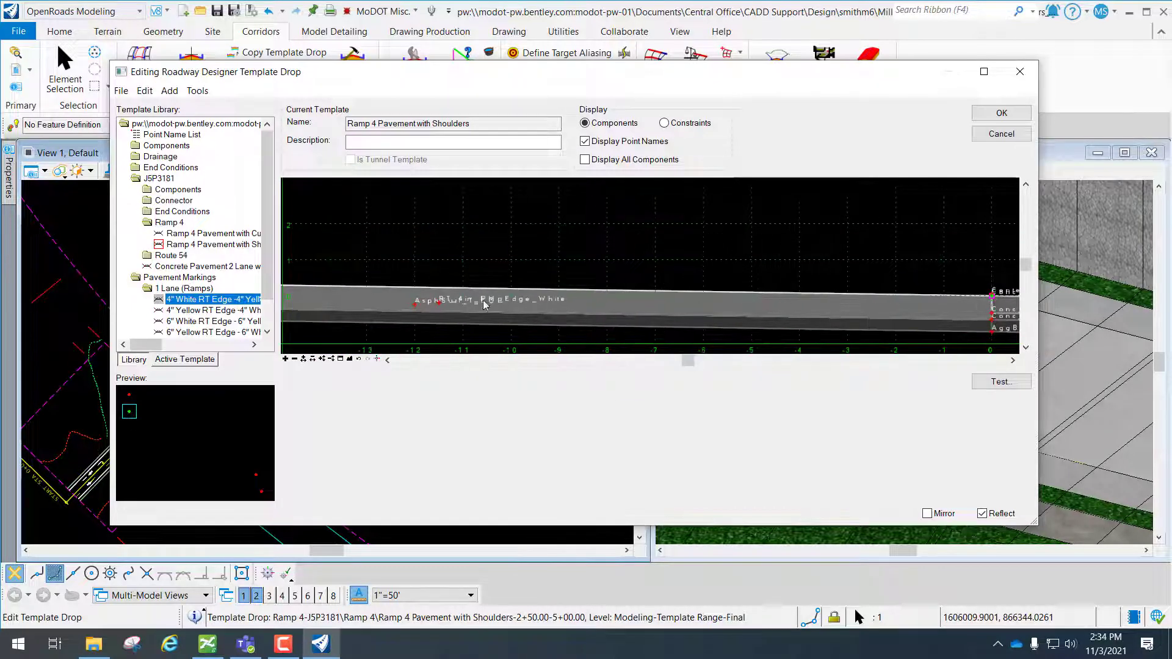
pyautogui.scroll(2, 441, 305)
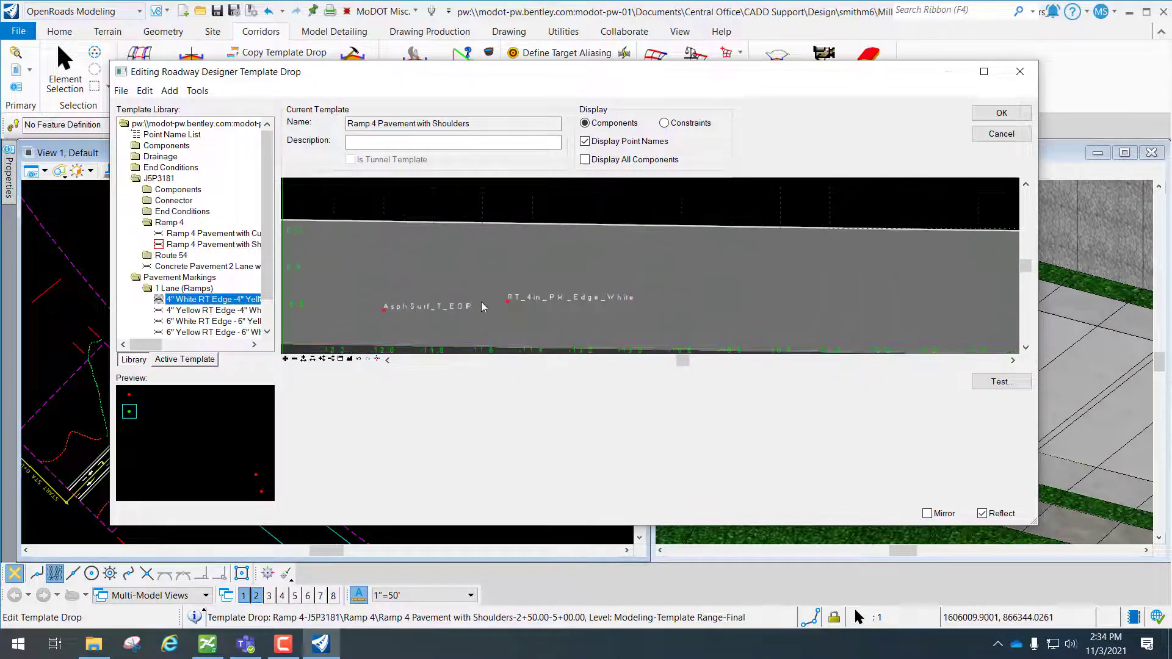
pyautogui.moveTo(481, 306); pyautogui.dragTo(731, 261, button='middle')
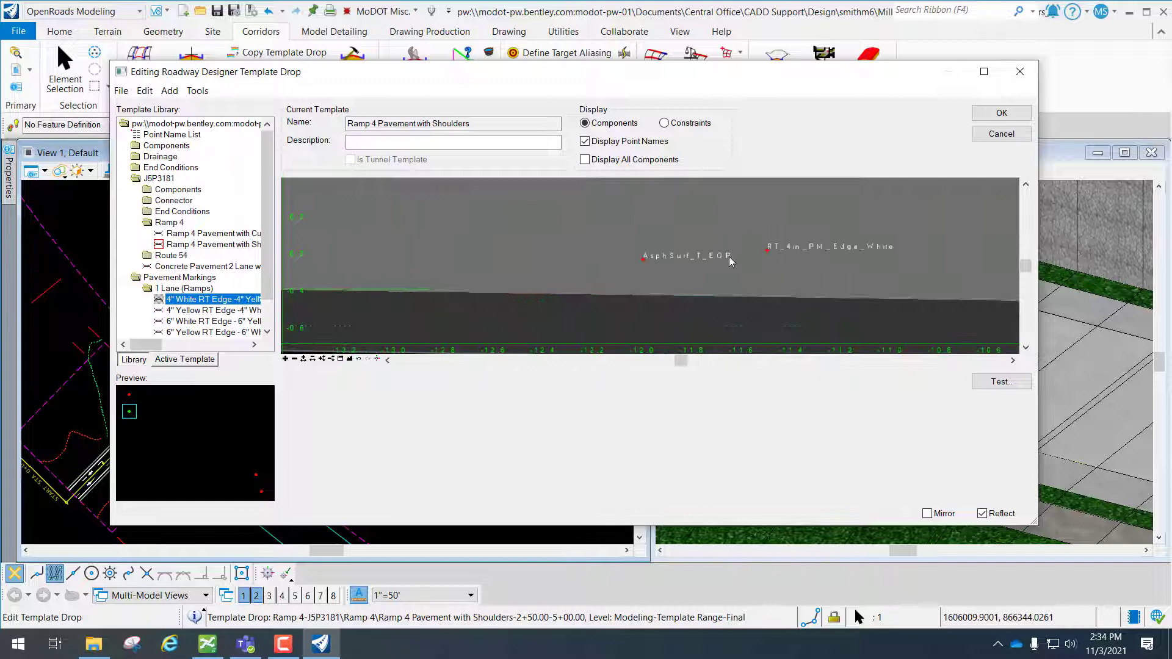
pyautogui.rightClick(644, 263)
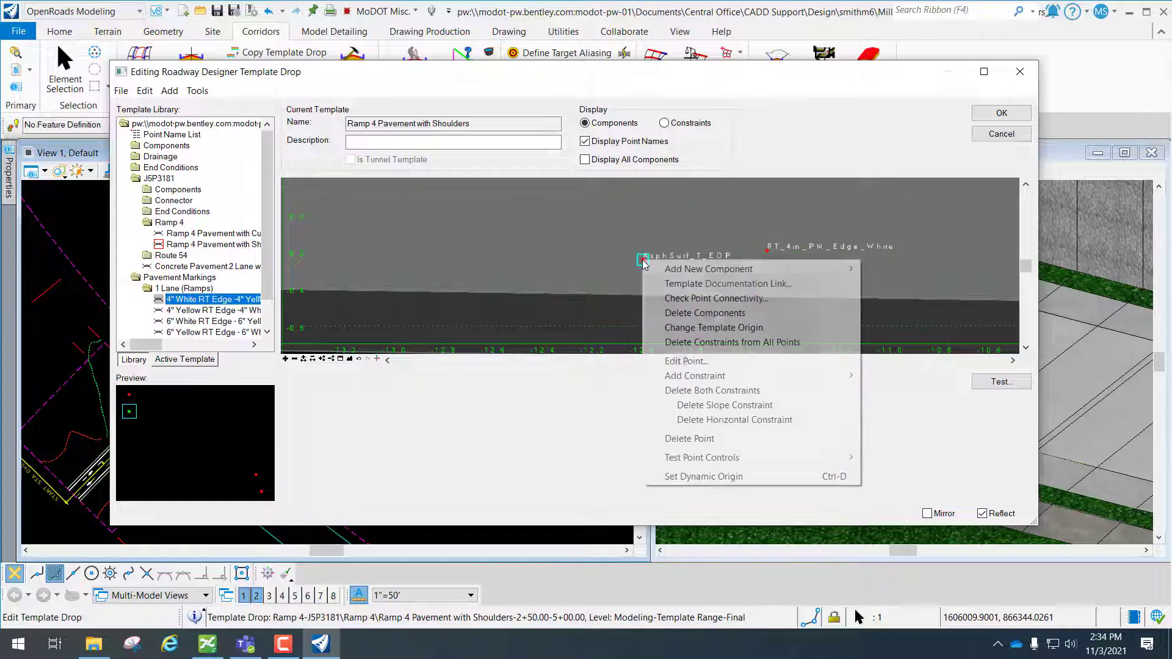
pyautogui.click(725, 390)
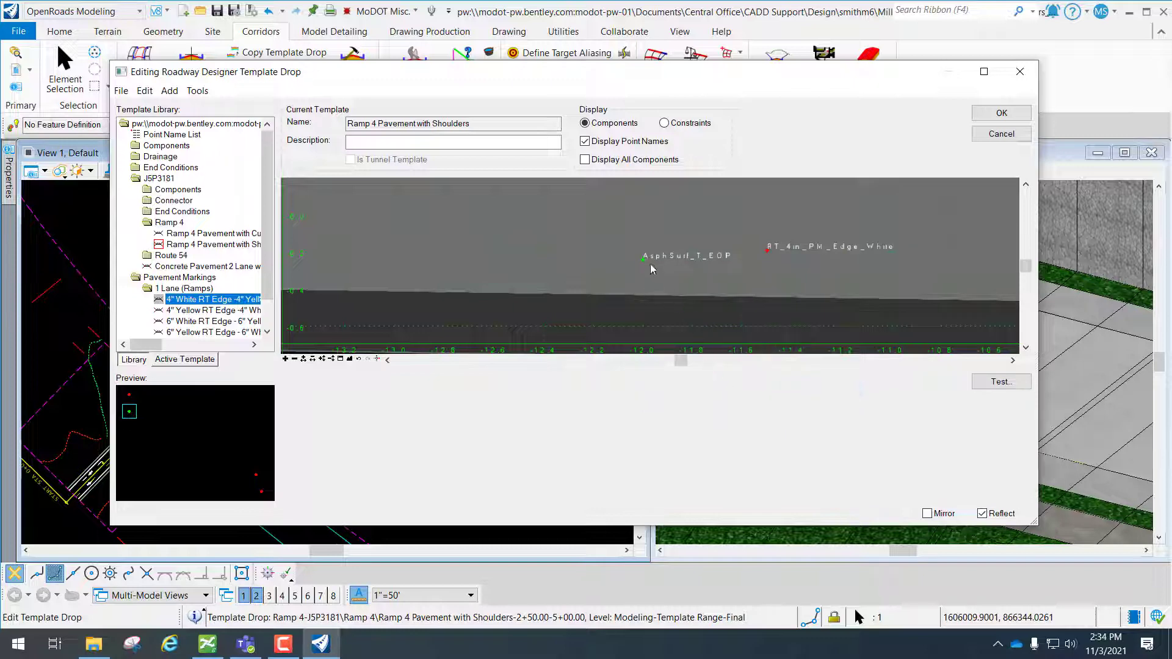
# - Move the AsphSurf_T_EOP point onto the LT_Conc_T_EOP point at the left edge of pavement
pyautogui.rightClick(642, 258)
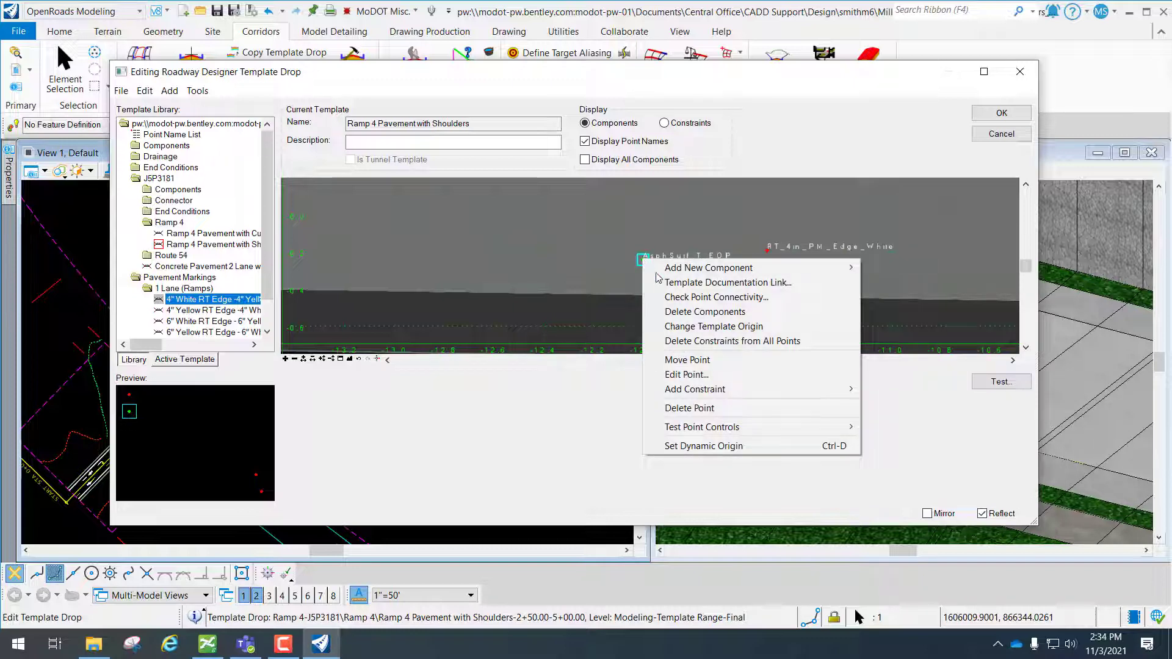
pyautogui.click(704, 360)
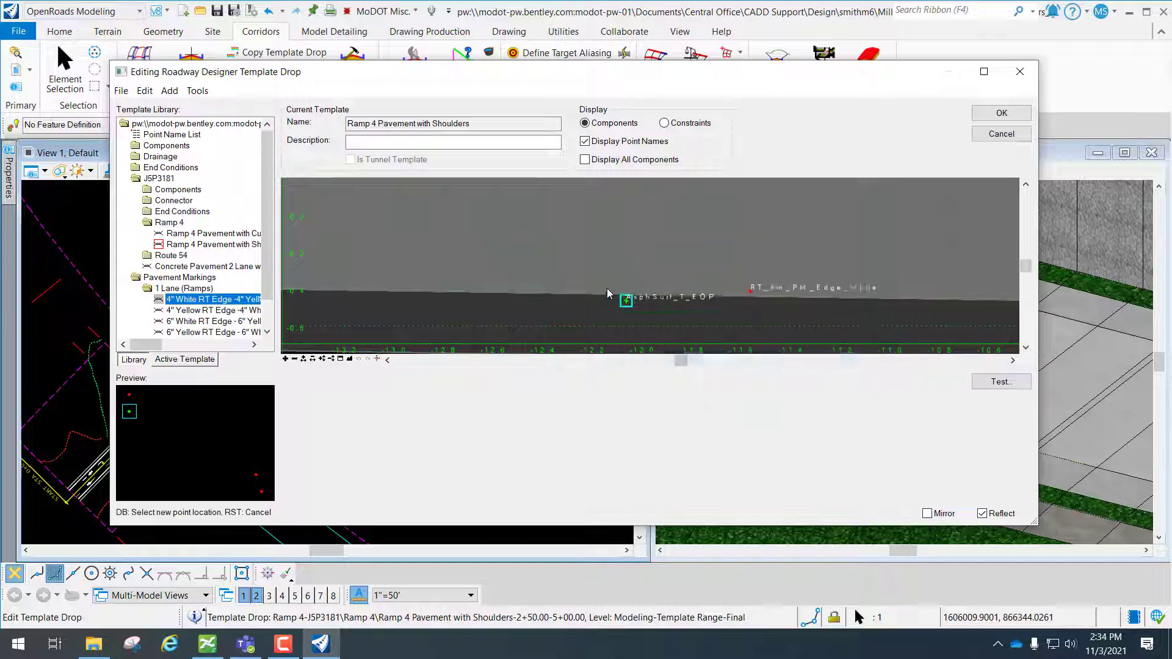
pyautogui.scroll(-5, 610, 287)
pyautogui.scroll(5, 507, 263)
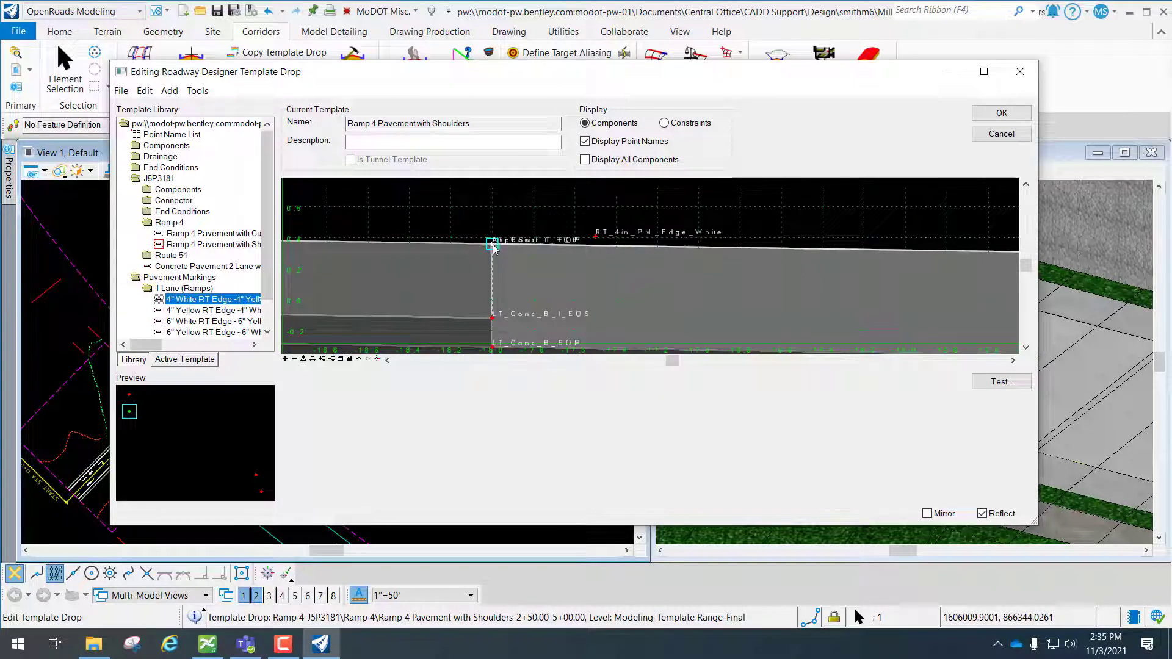
# - Merge the coincident points at the left edge of pavement, removing AsphSurf_T_EOP, and accept the template drop edits
pyautogui.rightClick(493, 246)
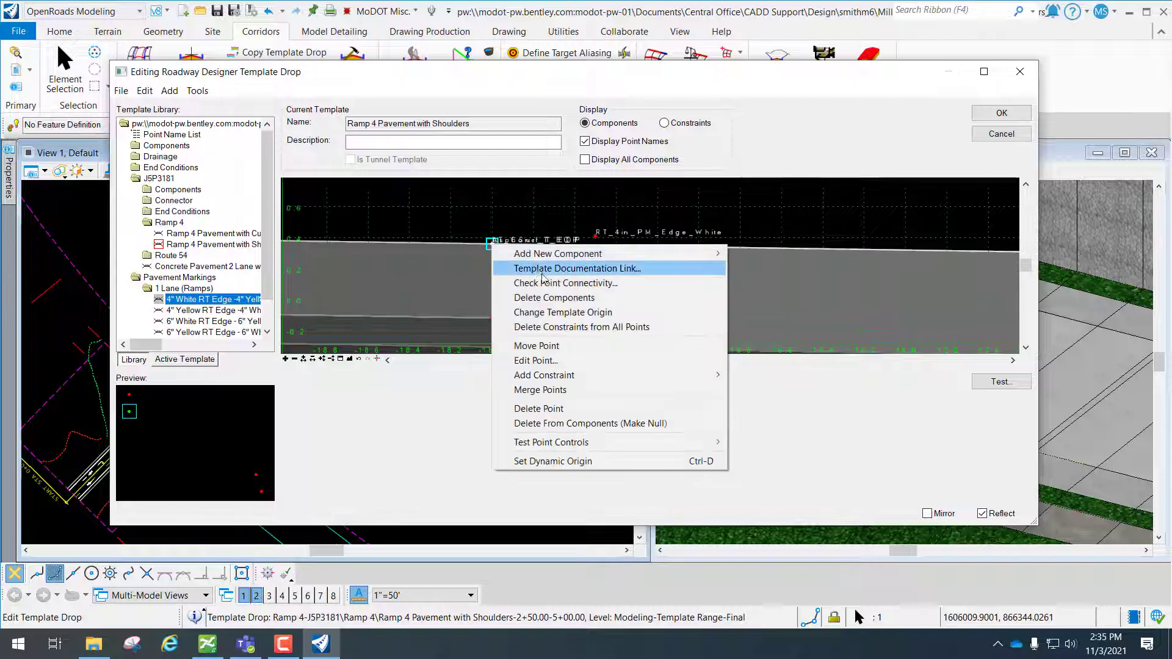
pyautogui.click(575, 390)
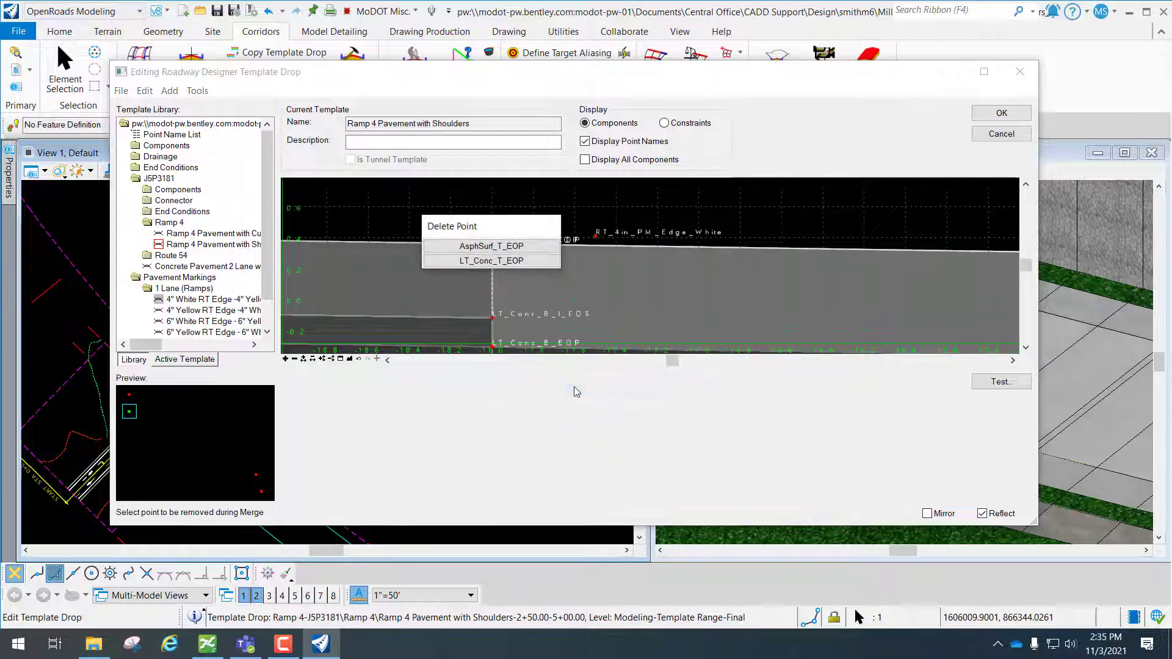
pyautogui.click(506, 247)
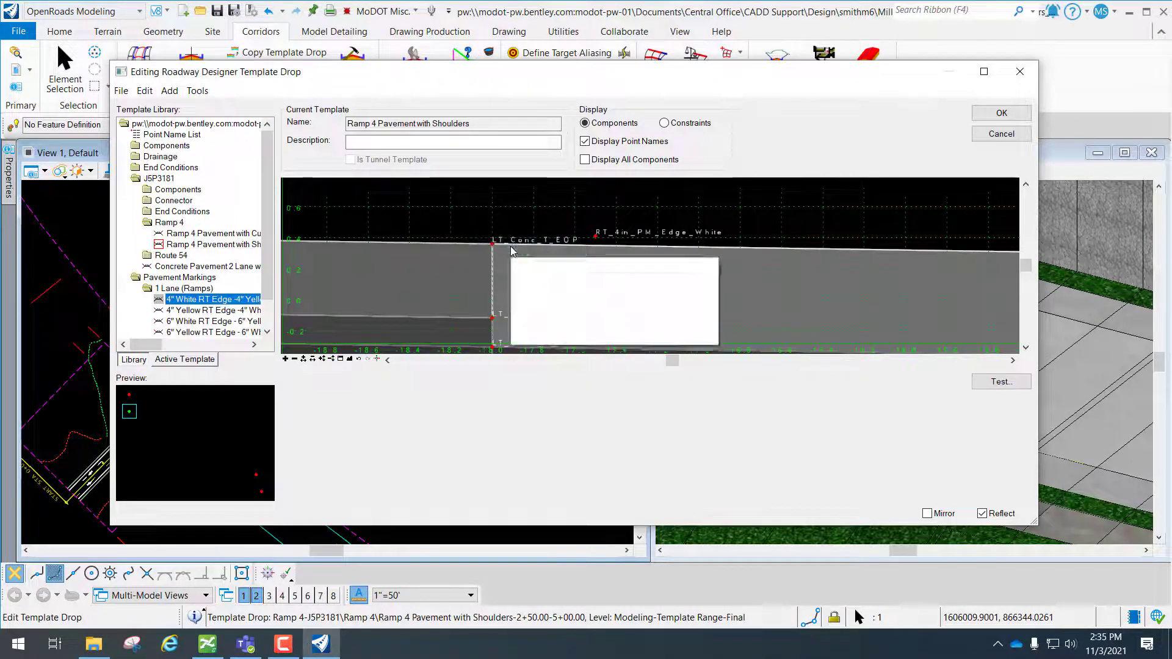
pyautogui.scroll(-3, 614, 248)
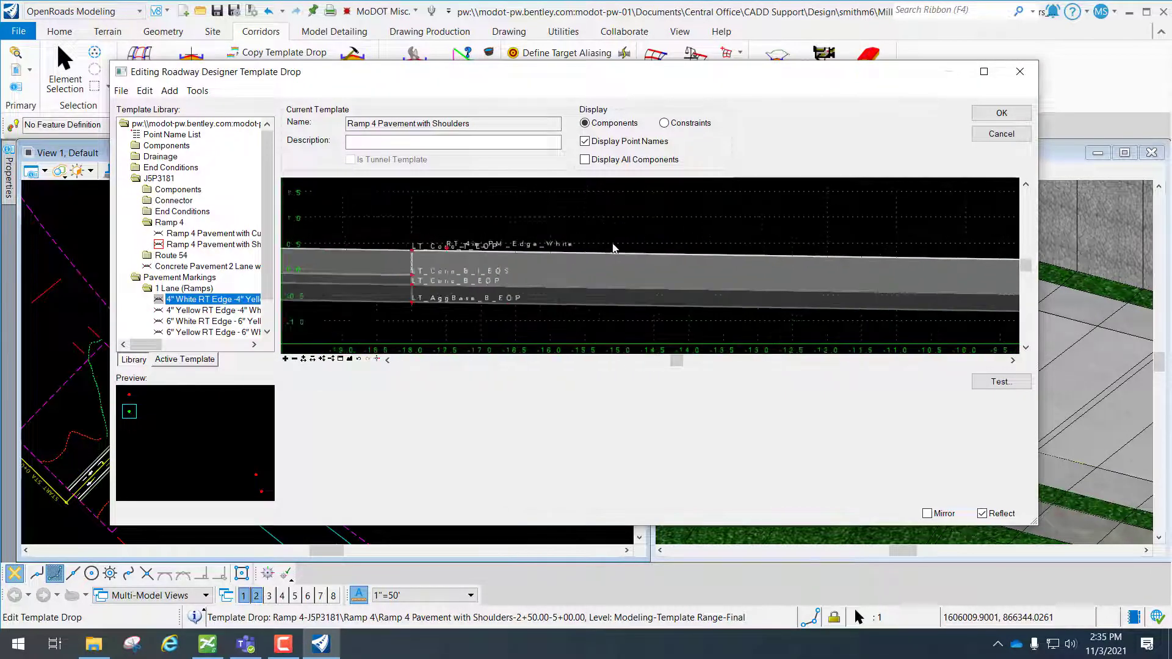
pyautogui.scroll(-4, 675, 258)
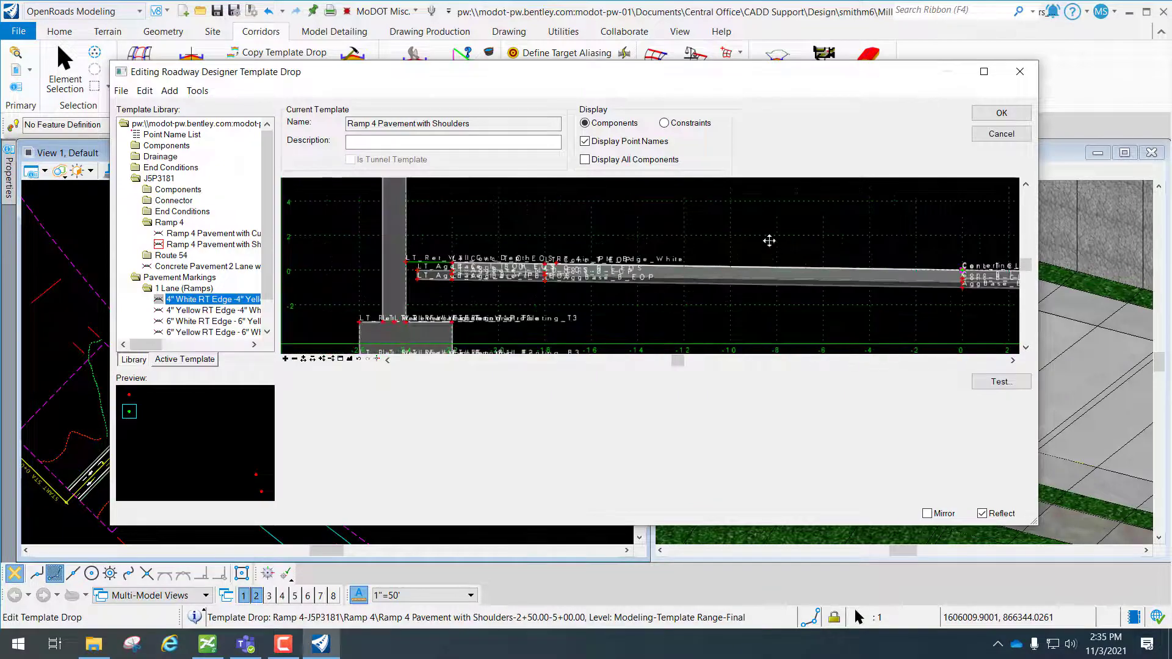
pyautogui.moveTo(770, 241); pyautogui.dragTo(594, 244, button='middle')
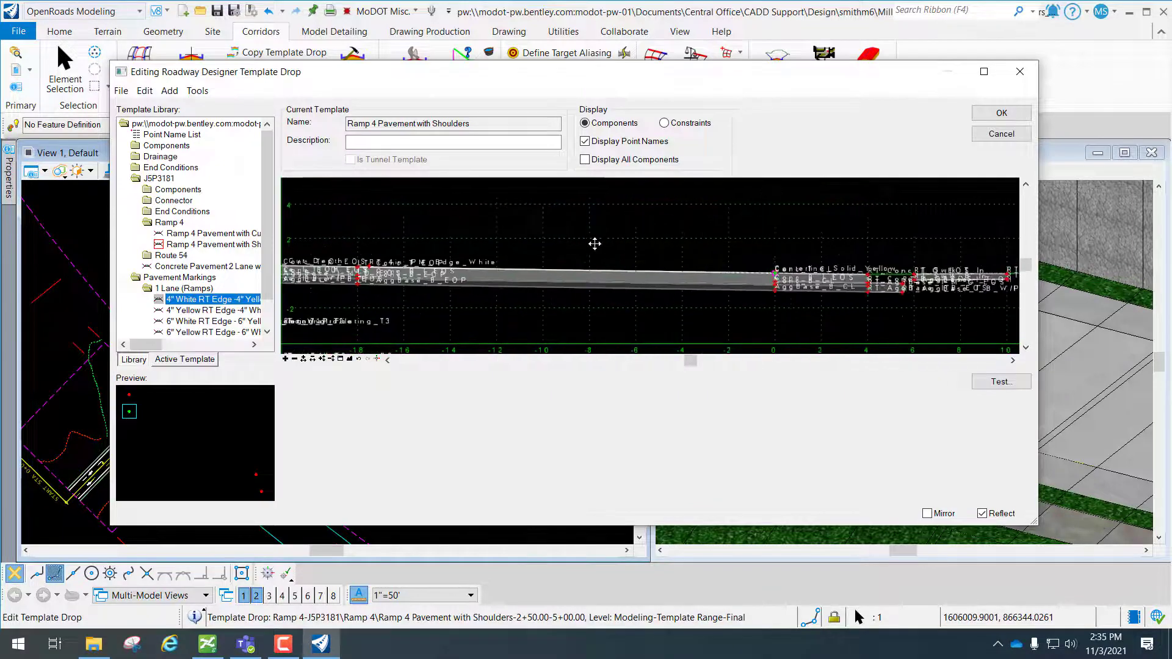
pyautogui.click(1005, 114)
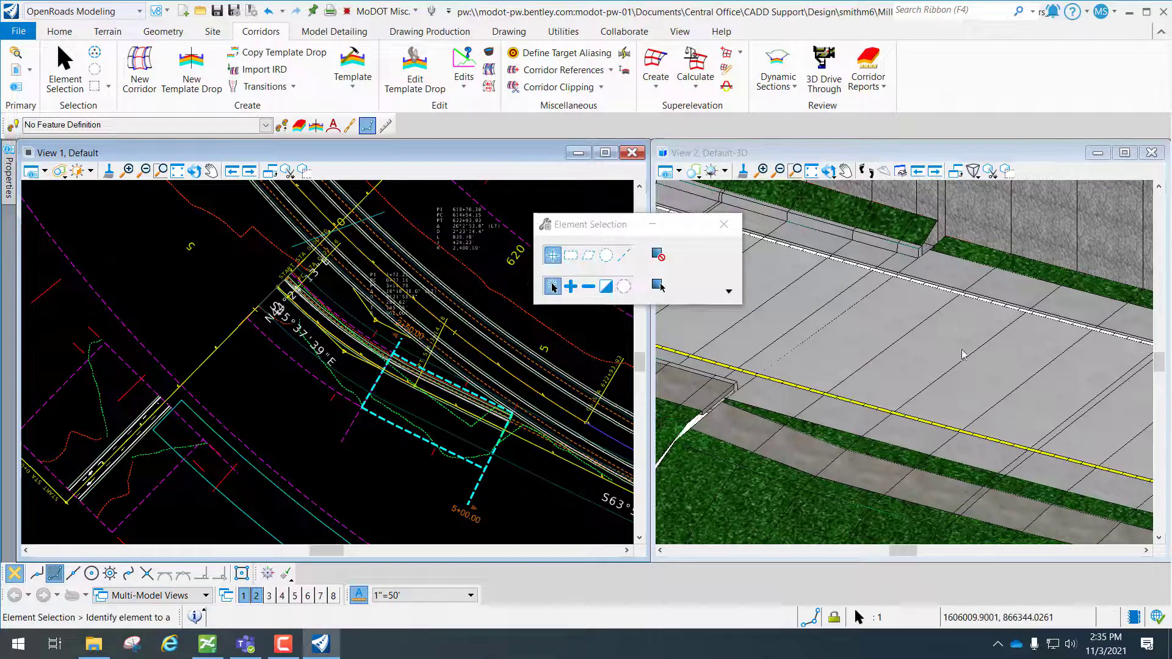
# - Inspect the Ramp 4 markings in 3D and switch to Teams to read the note on separating markings and the report instructions
pyautogui.scroll(-3, 962, 354)
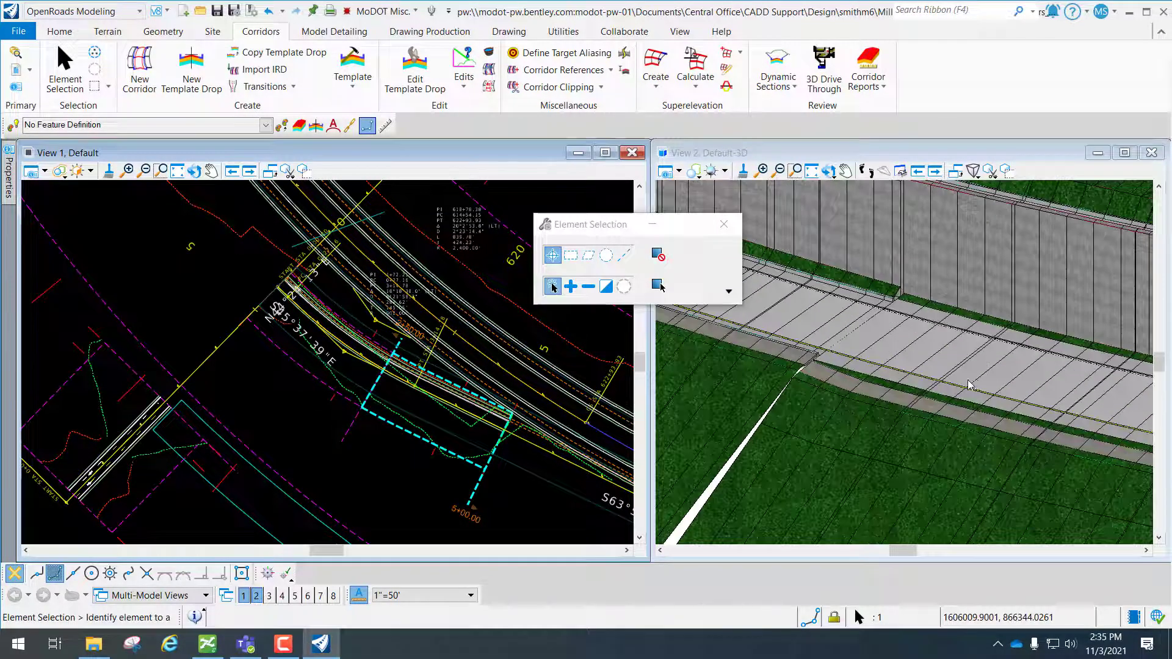
pyautogui.scroll(2, 971, 385)
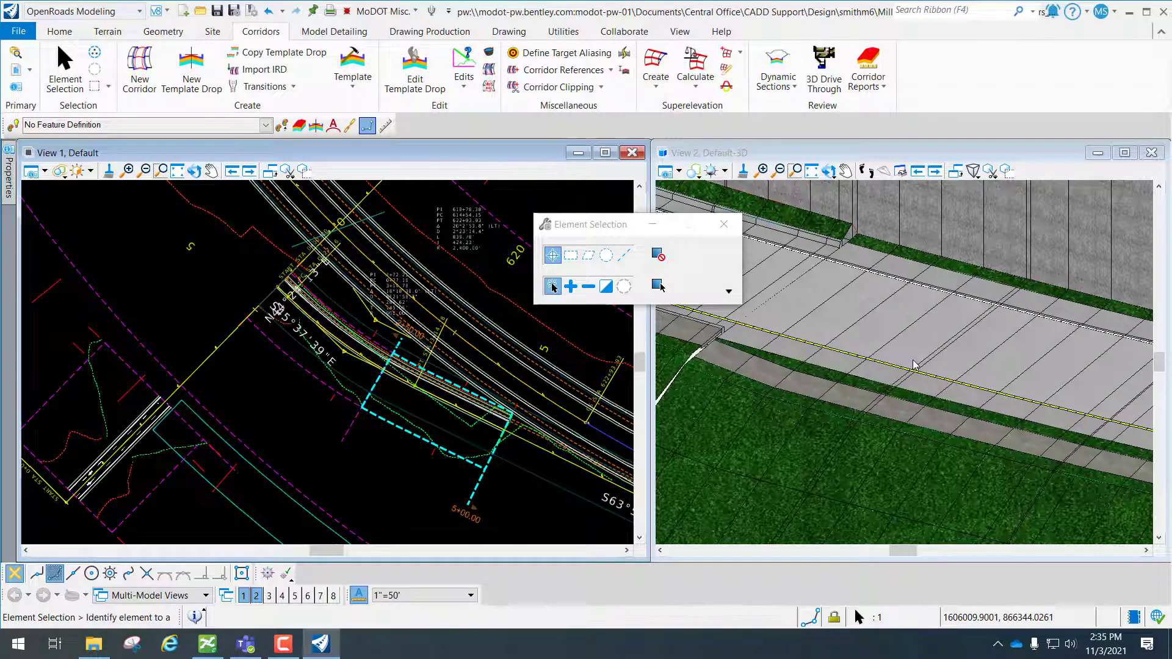
pyautogui.click(246, 645)
pyautogui.scroll(-8, 479, 434)
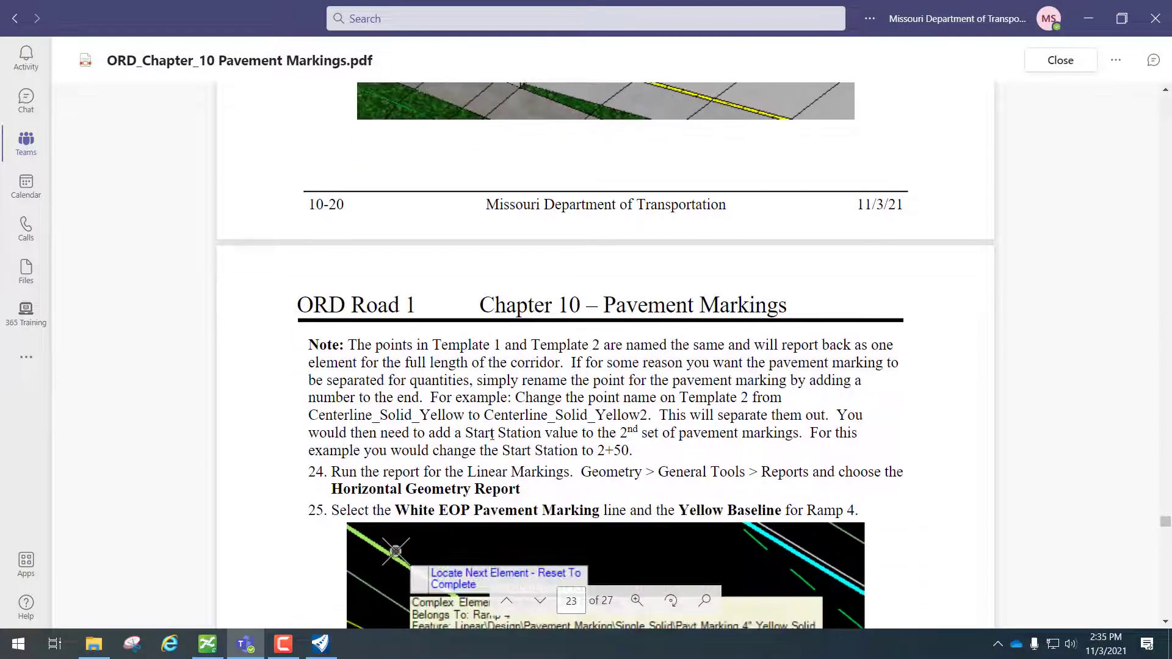
pyautogui.scroll(-3, 492, 434)
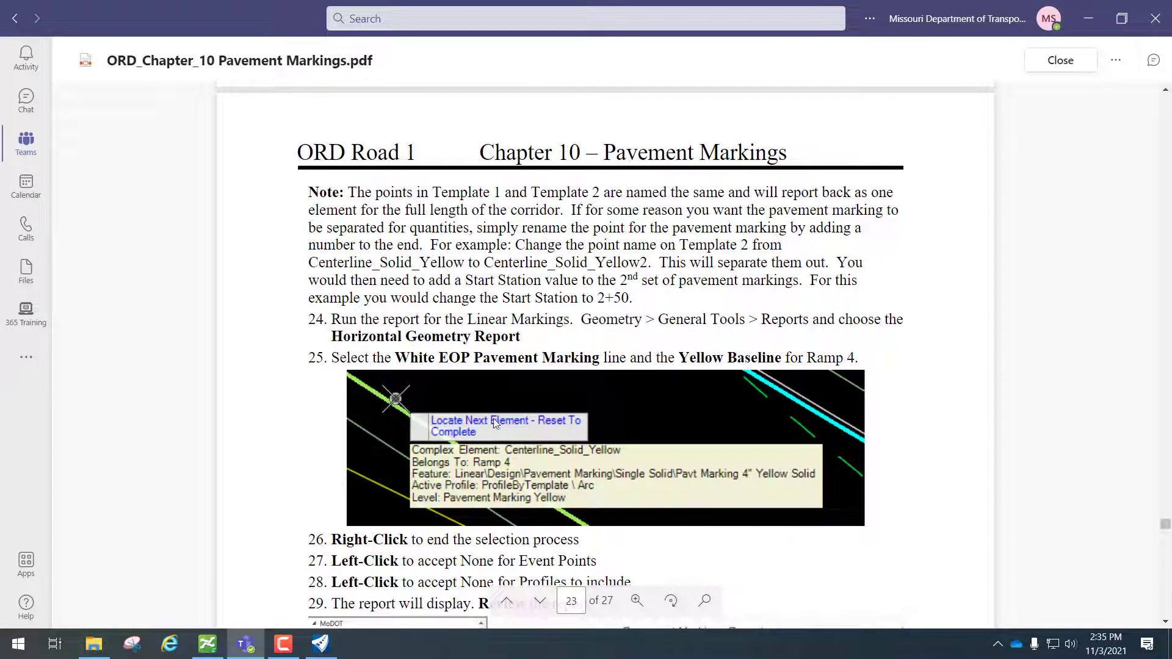
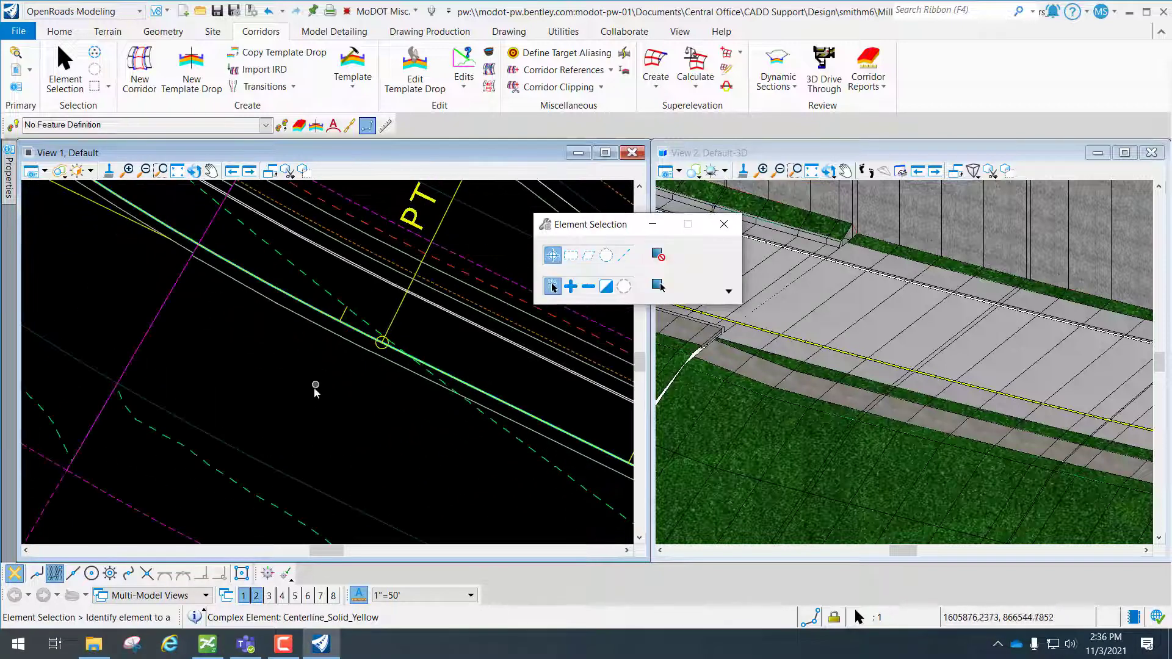
# - In OpenRoads Designer, reopen the Ramp 4 Pavement with Shoulders template drop, stations 2+50.00 to 5+00.00, for editing
pyautogui.scroll(-5, 317, 379)
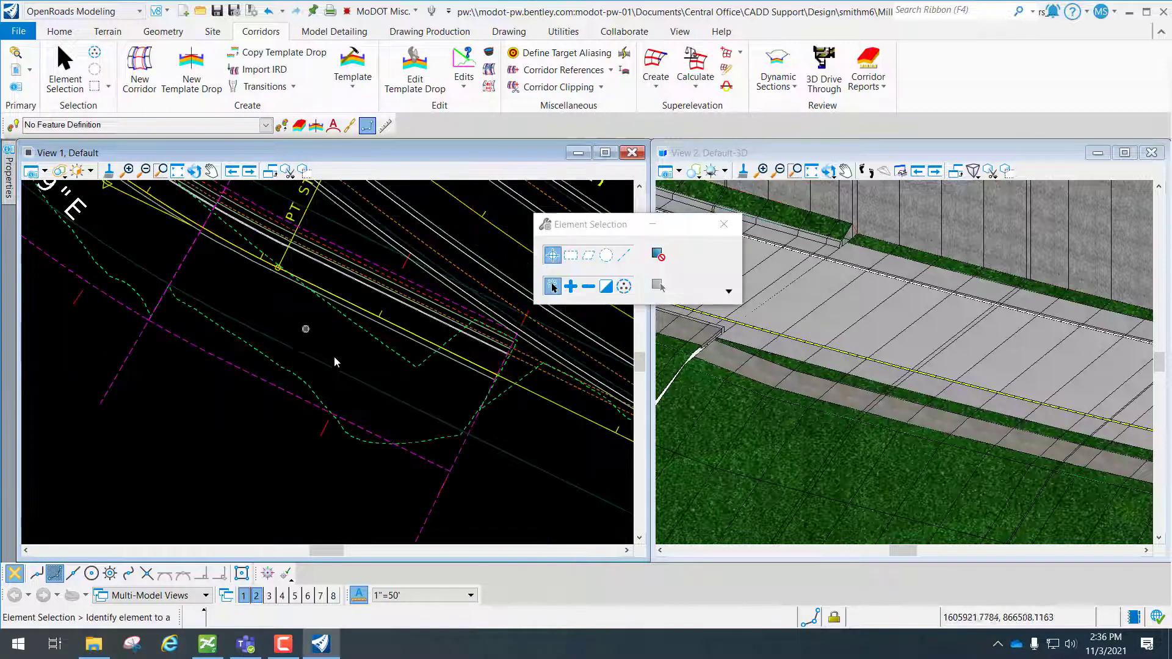
pyautogui.scroll(-2, 334, 362)
pyautogui.scroll(2, 365, 404)
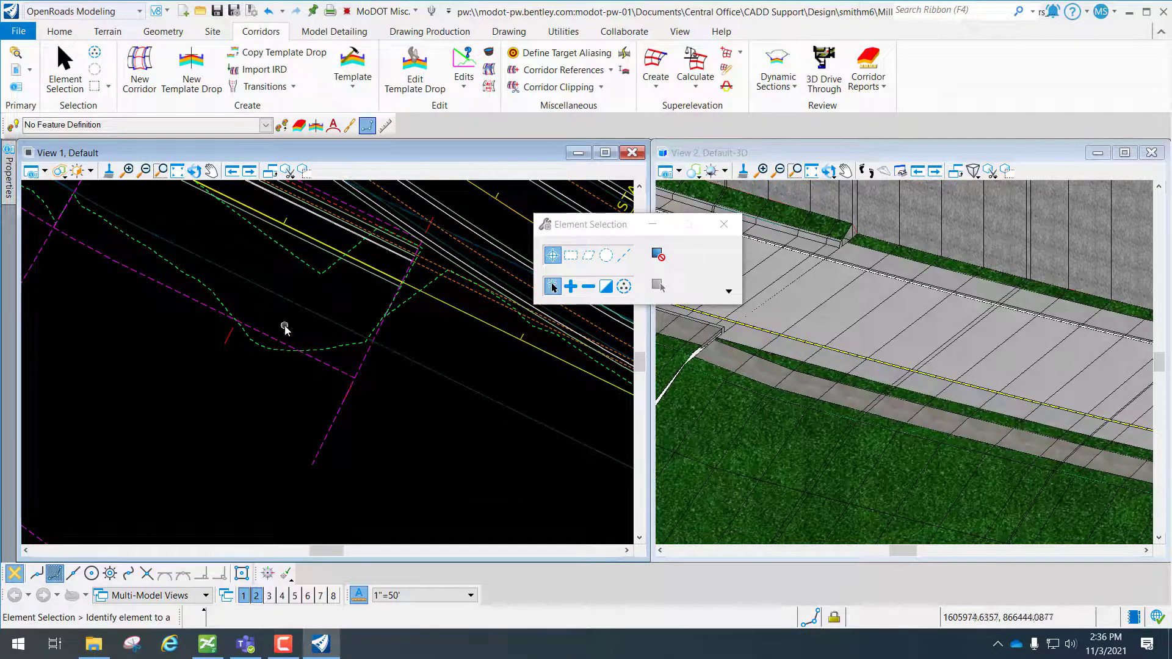
pyautogui.scroll(5, 285, 328)
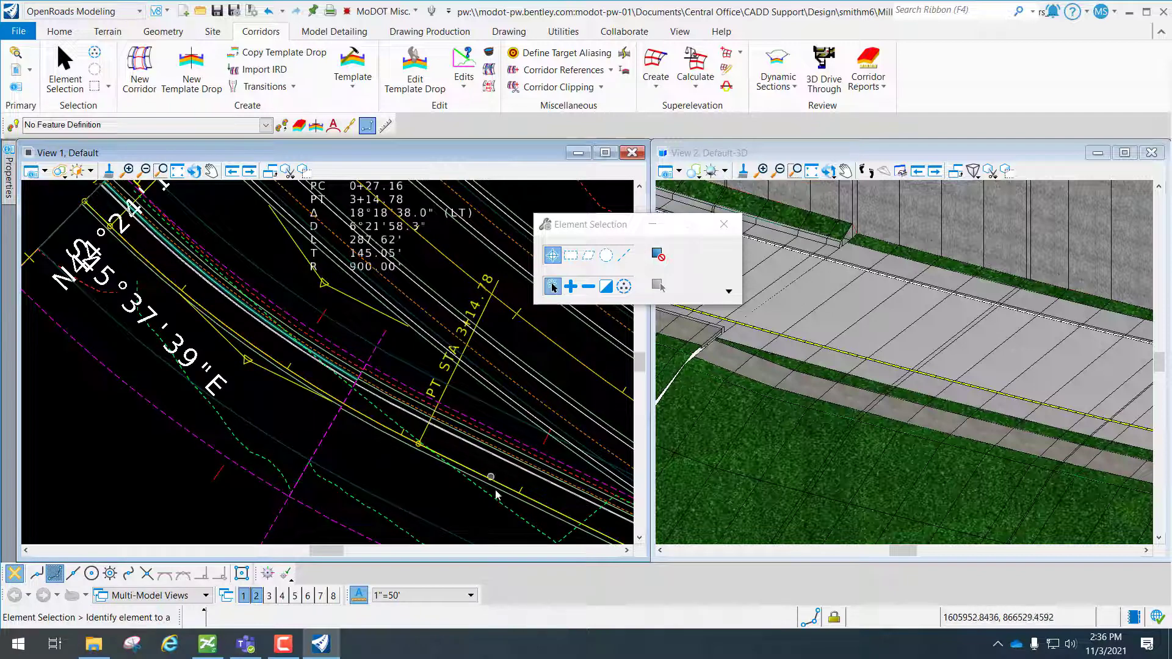
pyautogui.moveTo(497, 496); pyautogui.dragTo(277, 327, button='middle')
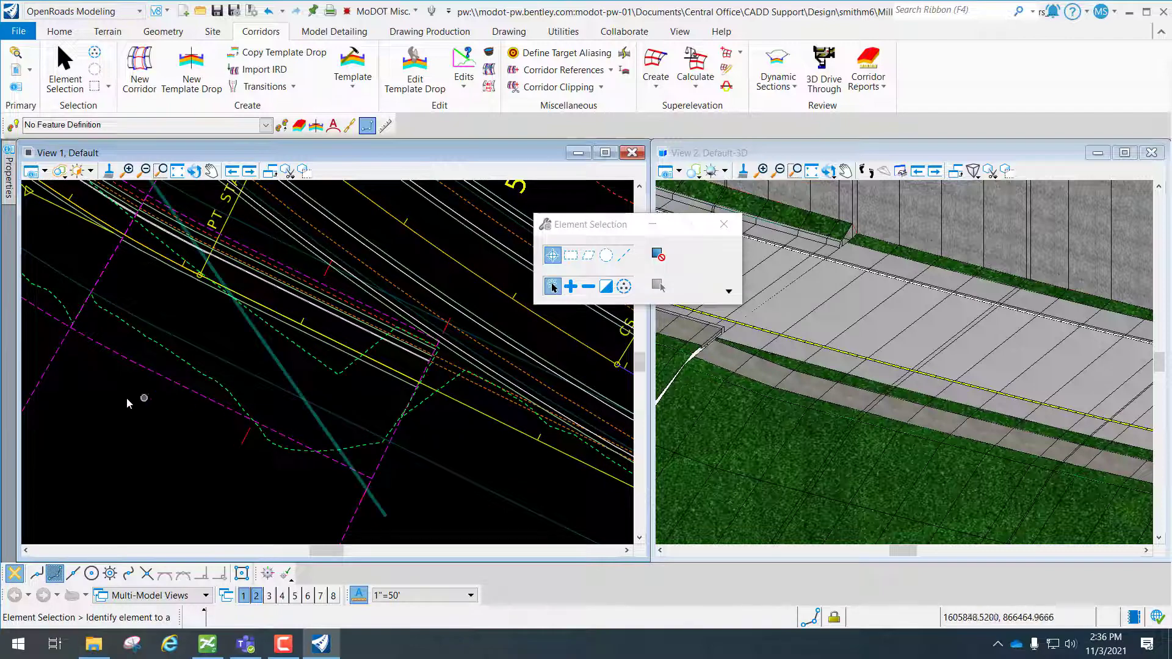
pyautogui.moveTo(162, 384); pyautogui.dragTo(243, 318, button='middle')
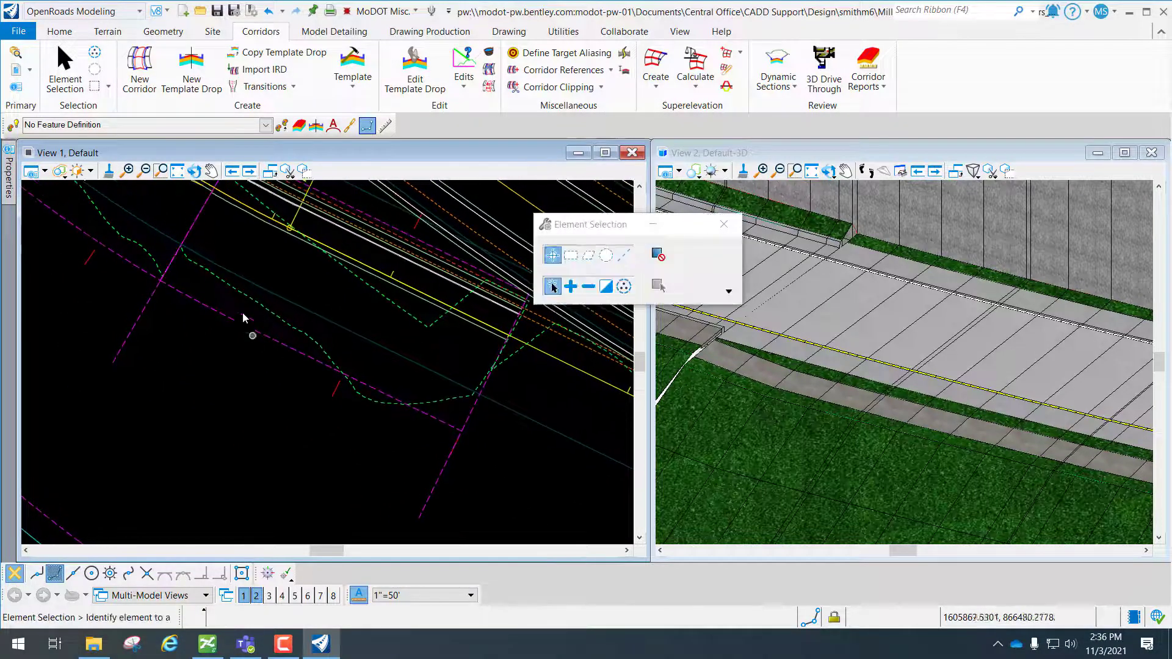
pyautogui.click(434, 490)
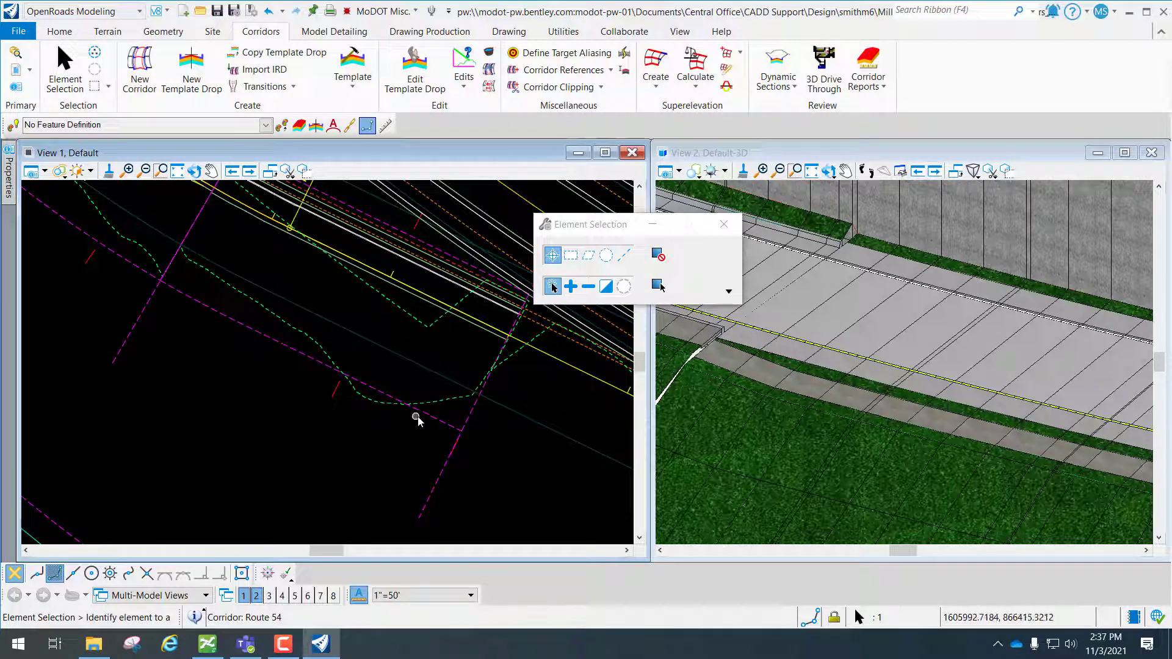
pyautogui.moveTo(429, 419)
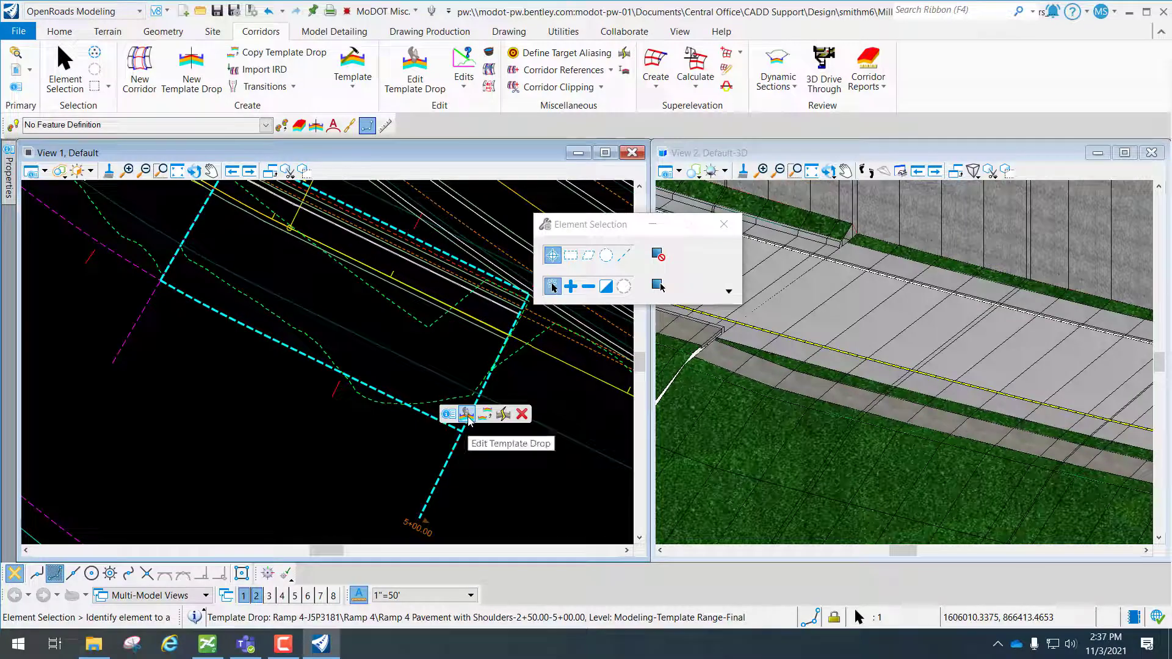
pyautogui.click(468, 417)
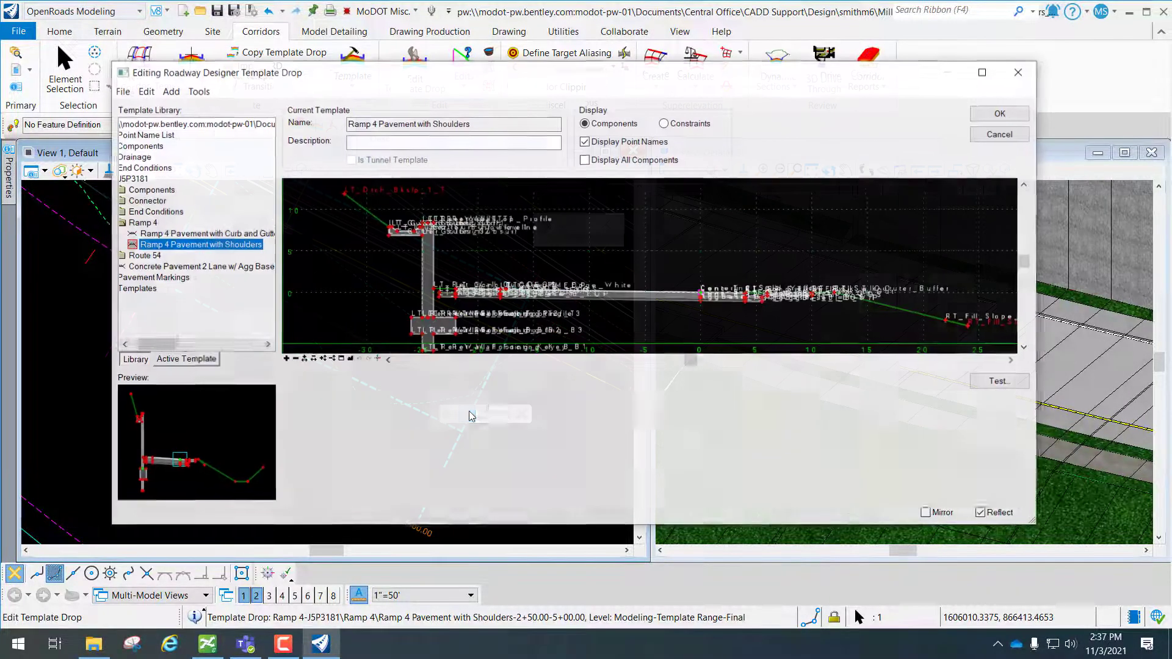
# - Rename the Centerline_Solid_Yellow point above Conc_T_CL to Centerline_Solid_Yellow2 and accept the template drop edits
pyautogui.scroll(3, 568, 298)
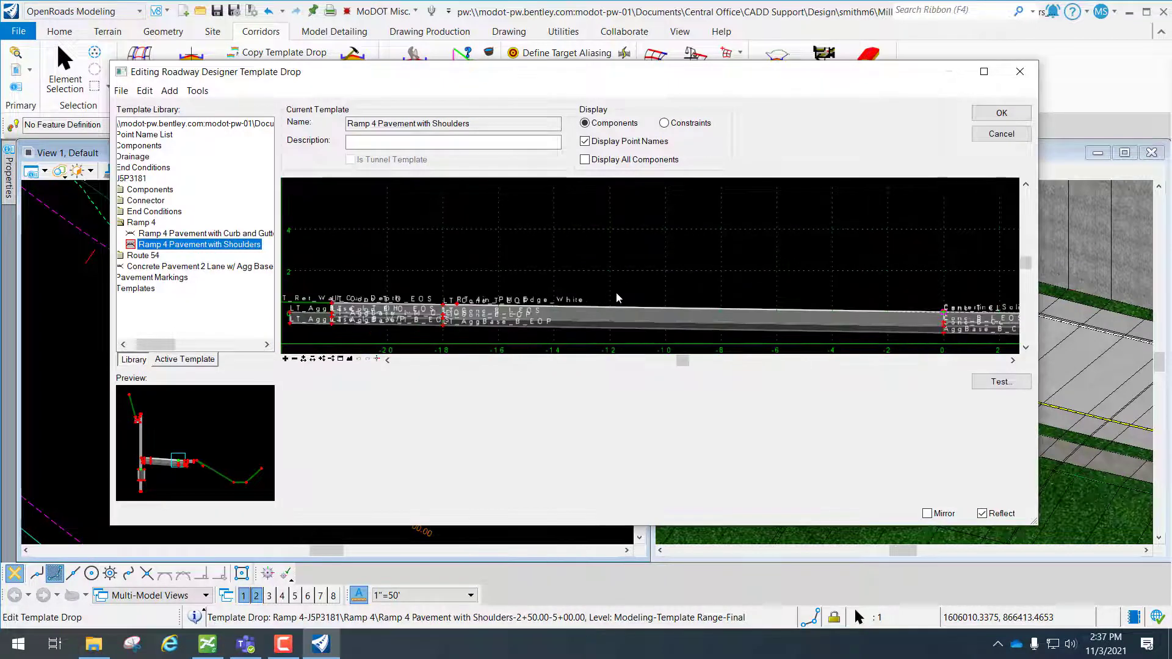
pyautogui.scroll(2, 558, 261)
pyautogui.scroll(5, 690, 269)
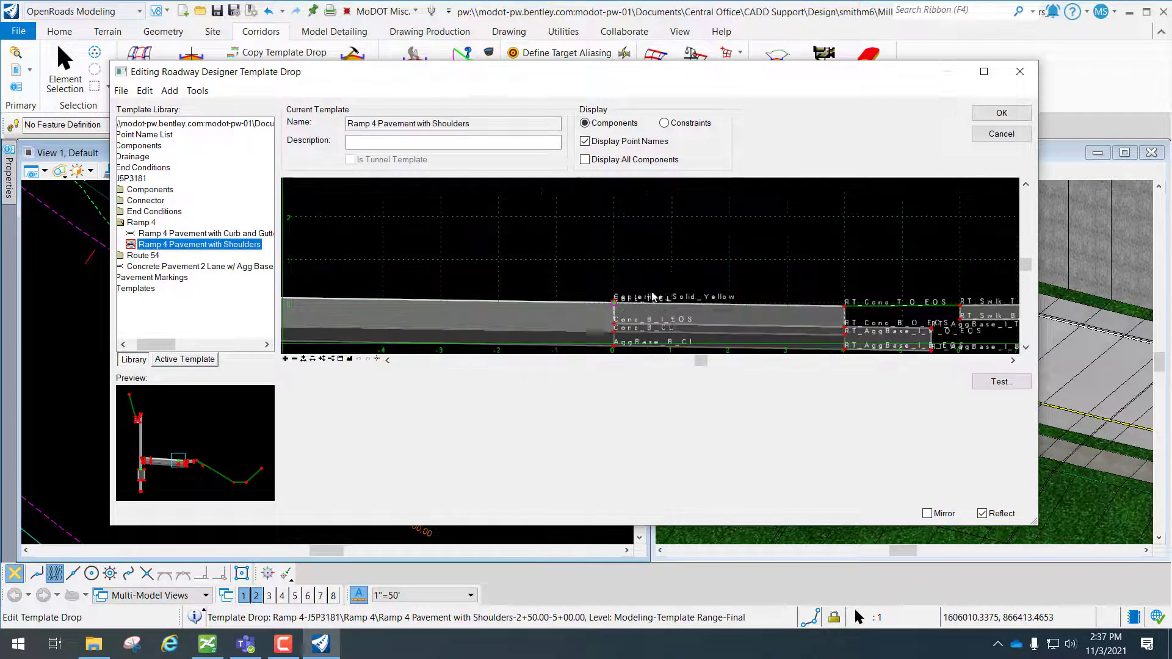
pyautogui.scroll(3, 609, 254)
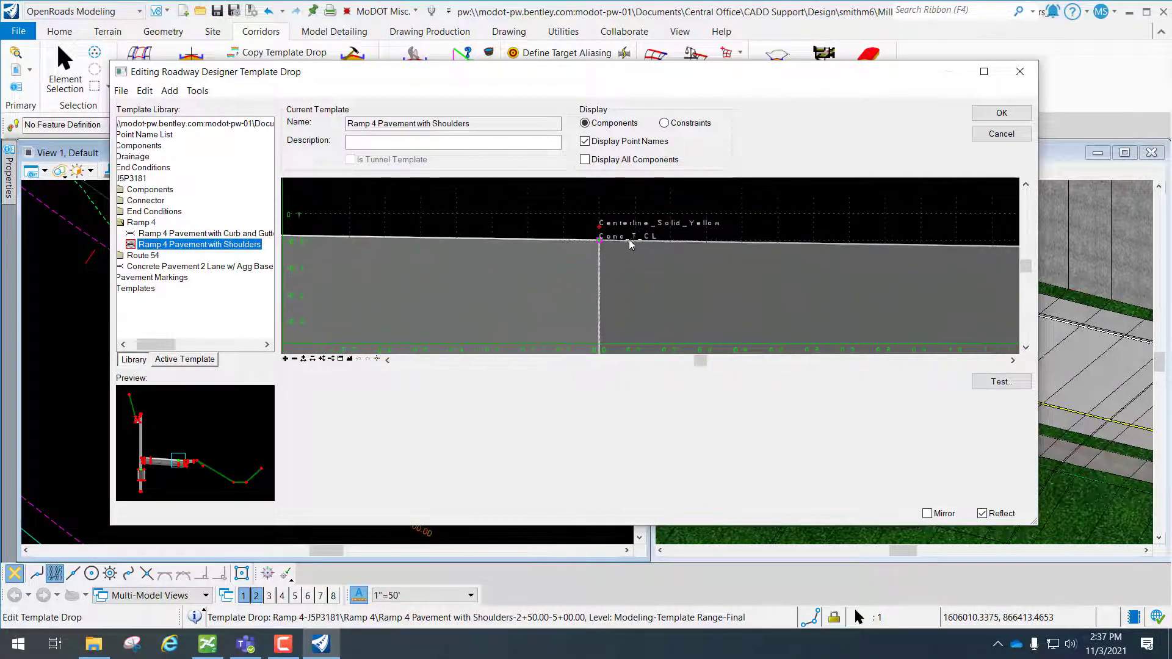
pyautogui.scroll(2, 611, 230)
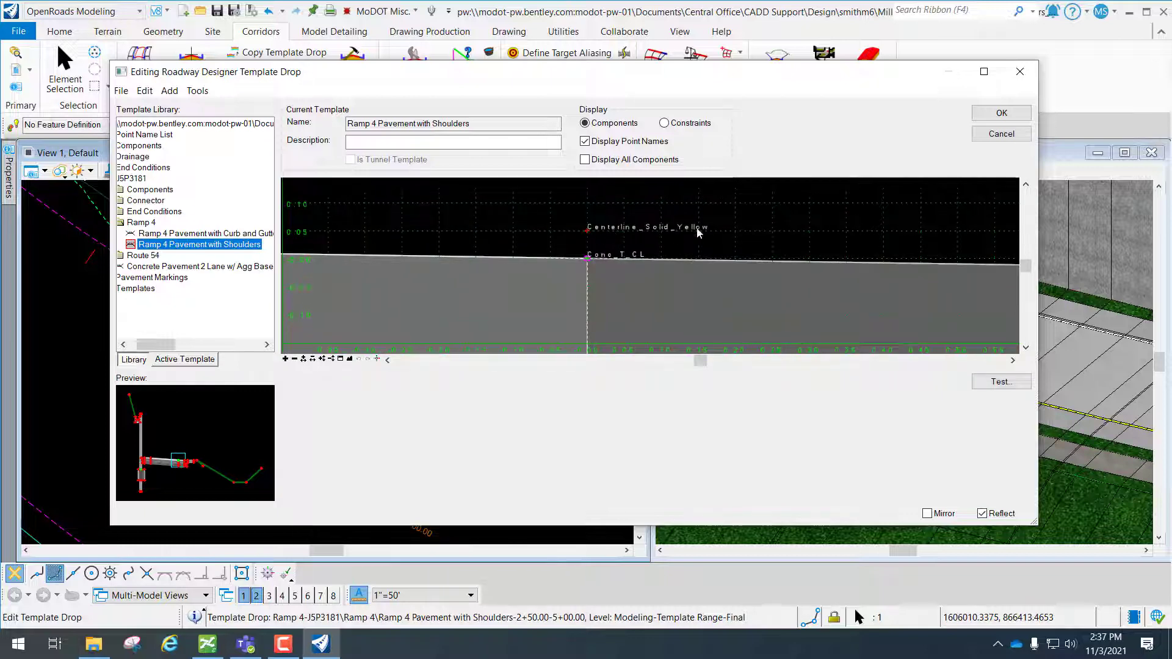
pyautogui.doubleClick(588, 232)
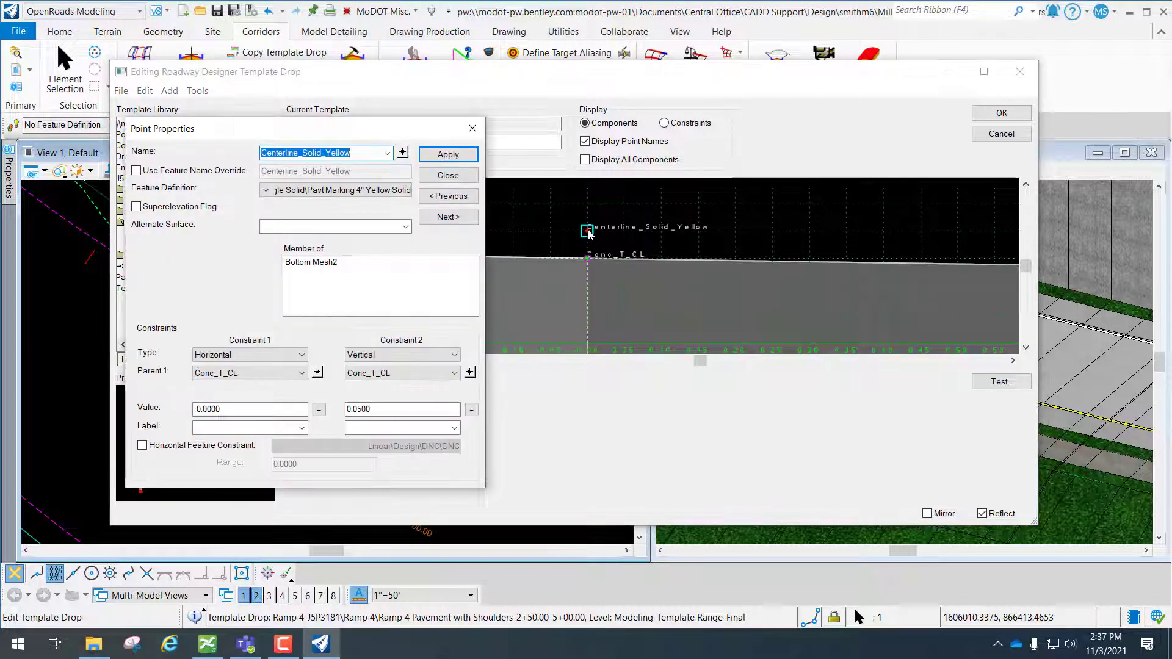
pyautogui.click(357, 154)
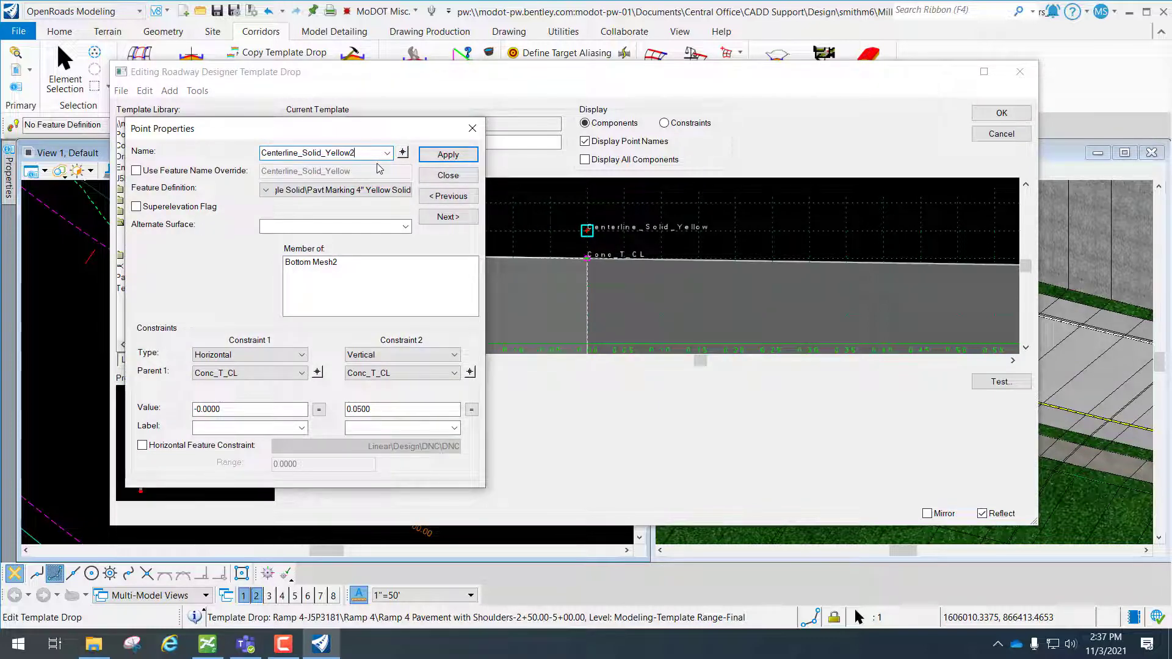
pyautogui.click(451, 156)
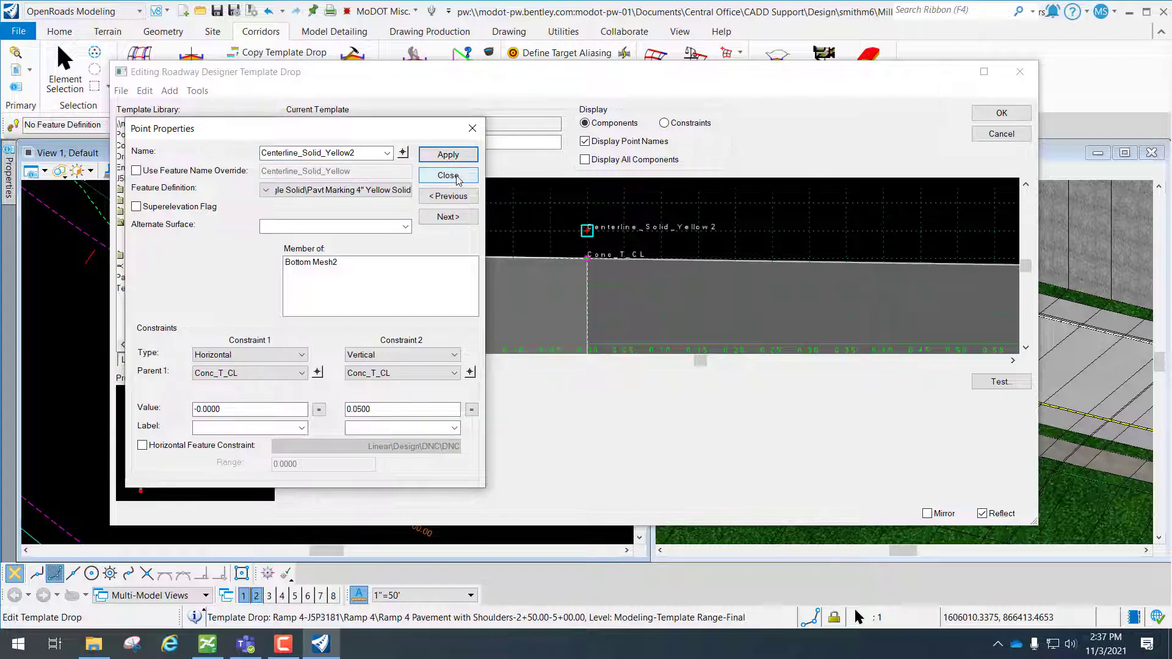
pyautogui.click(448, 176)
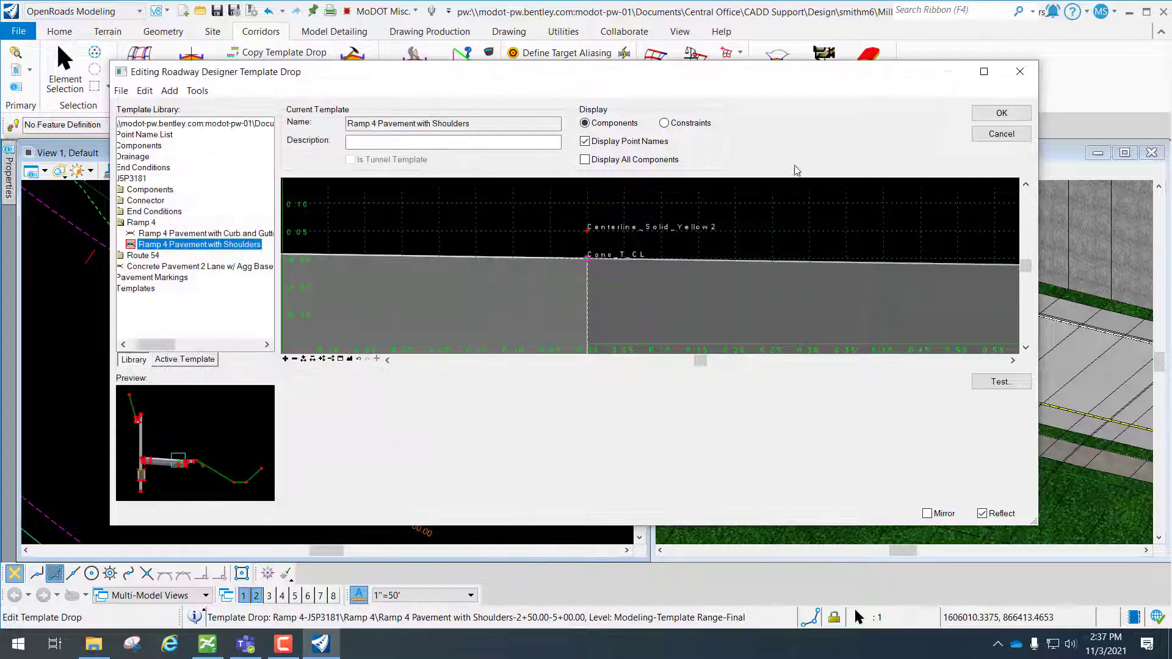
pyautogui.click(1010, 116)
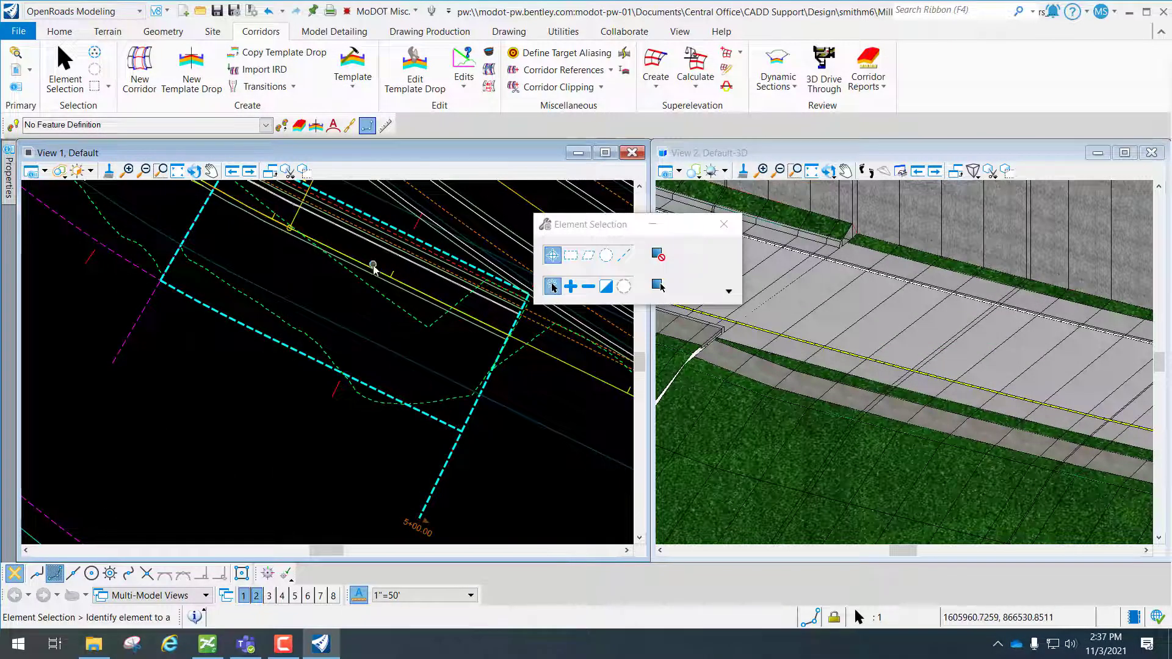
# - Select the yellow baseline on each side of the boundary between the two Ramp 4 template drops to check its separation
pyautogui.scroll(4, 373, 269)
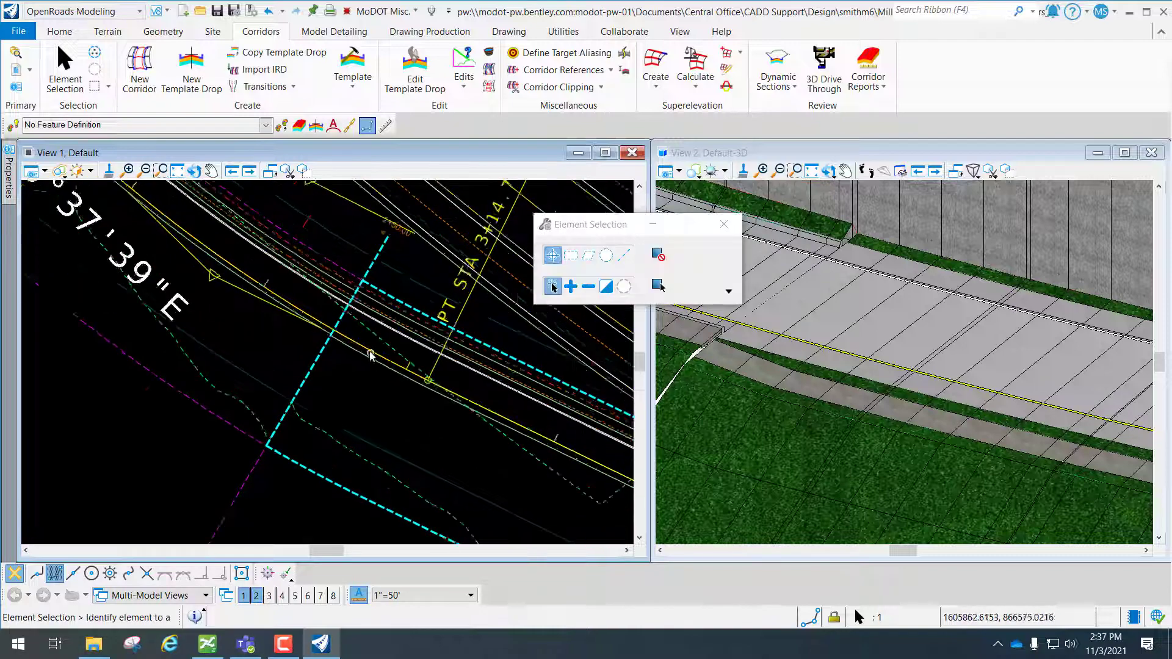
pyautogui.scroll(2, 370, 355)
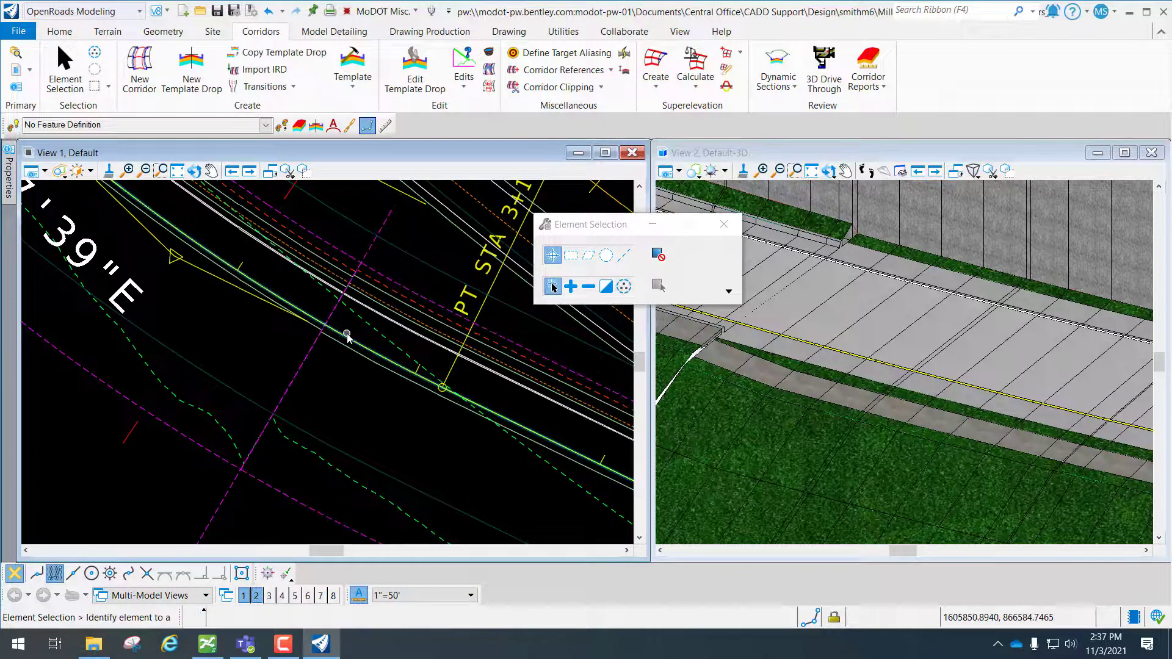
pyautogui.scroll(3, 340, 332)
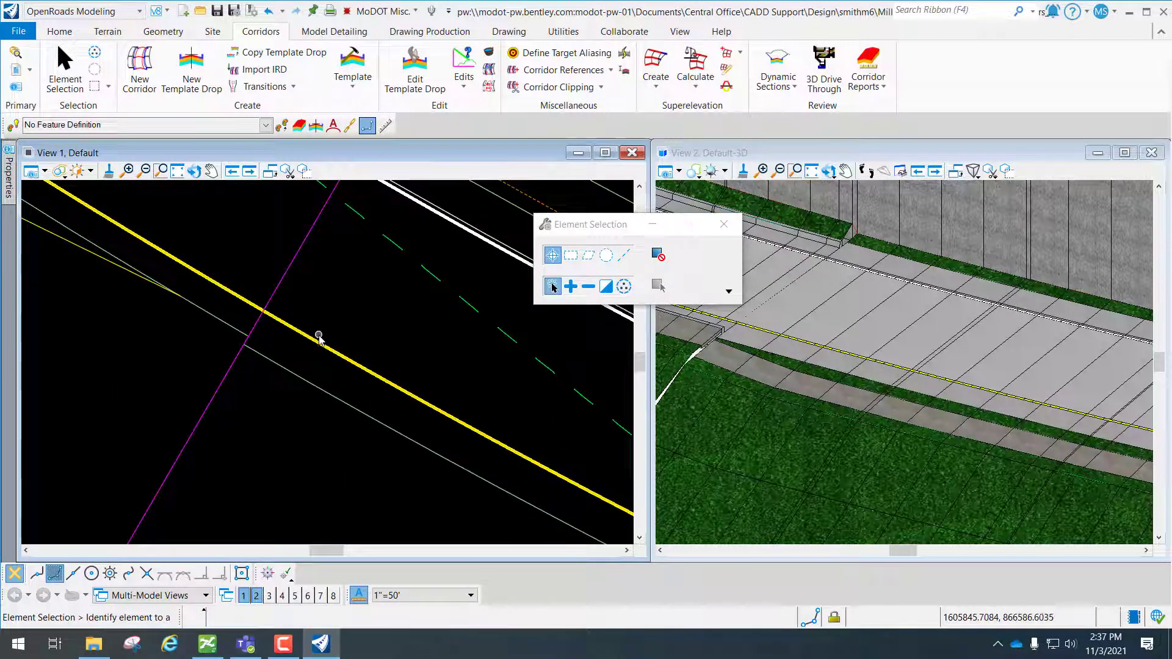
pyautogui.click(318, 339)
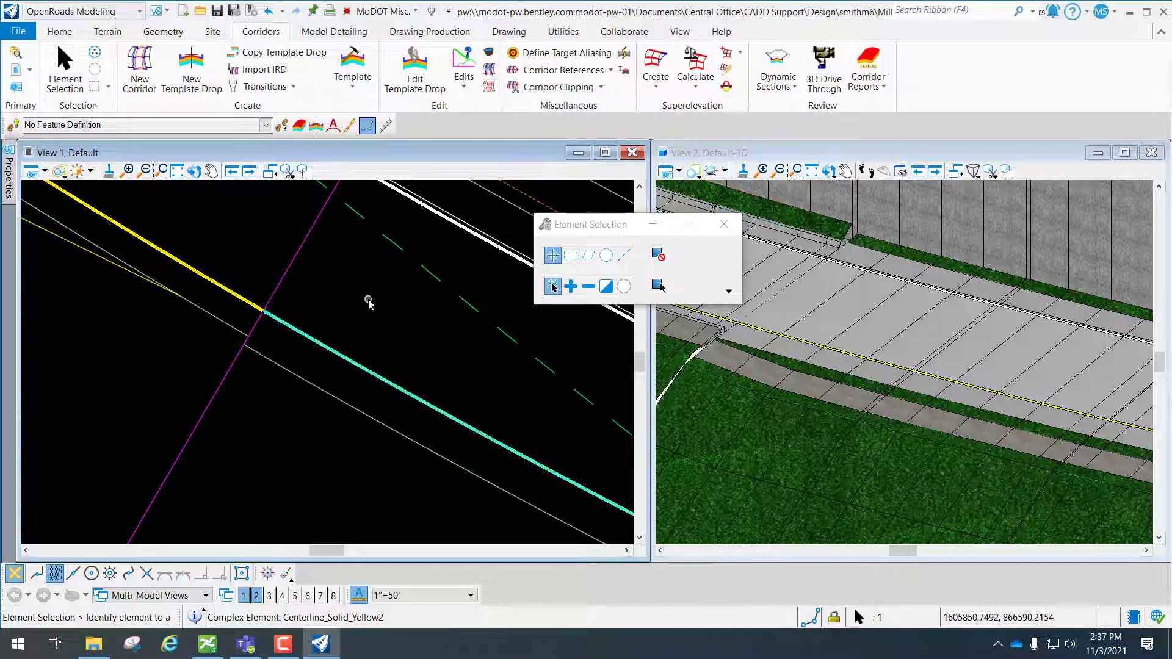
pyautogui.click(241, 294)
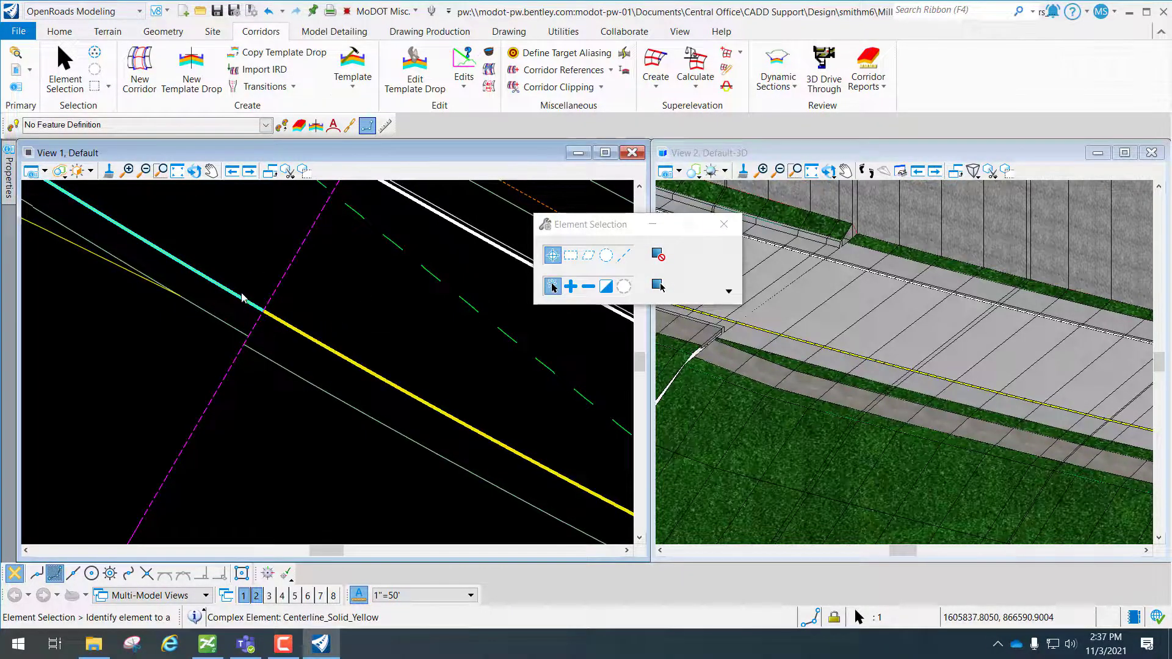
pyautogui.click(319, 315)
pyautogui.scroll(3, 312, 307)
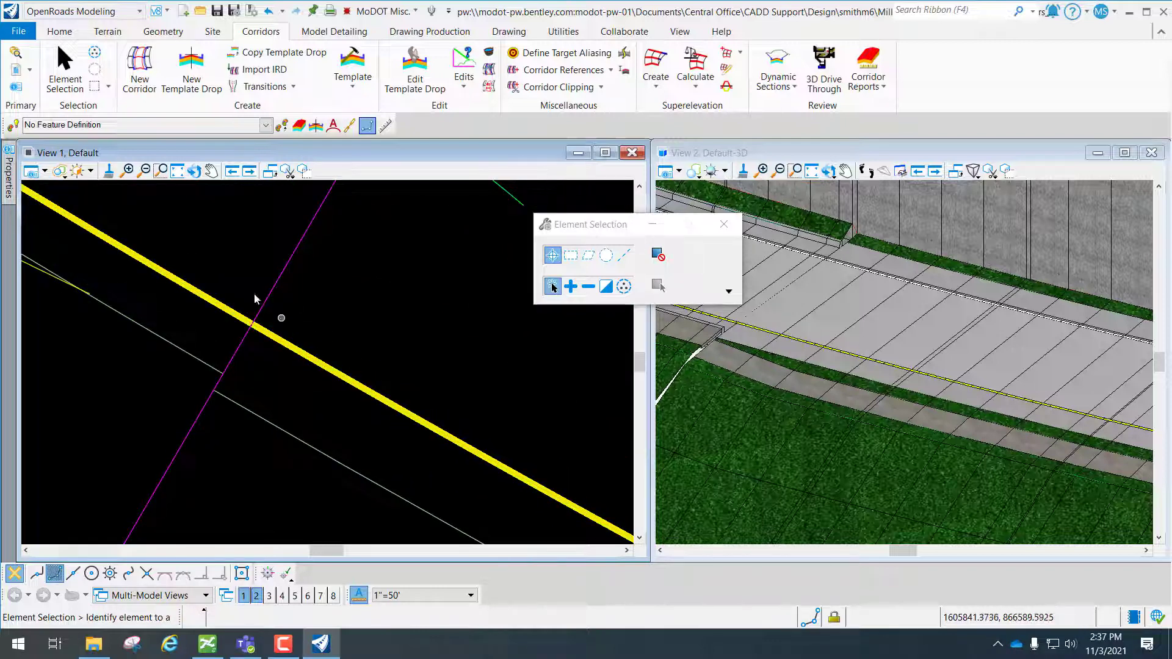
# - Select the Centerline_Solid_Yellow2 marking beyond the template drop boundary and check the boundary's 2+50.00 station label
pyautogui.scroll(-2, 302, 340)
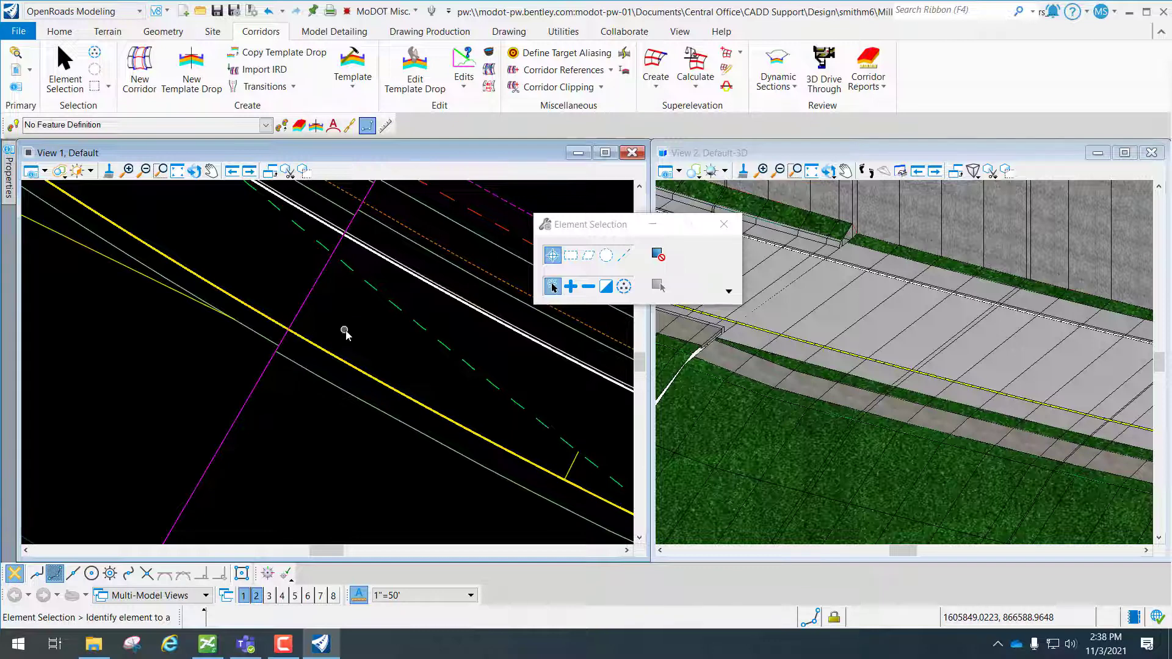
pyautogui.scroll(2, 344, 332)
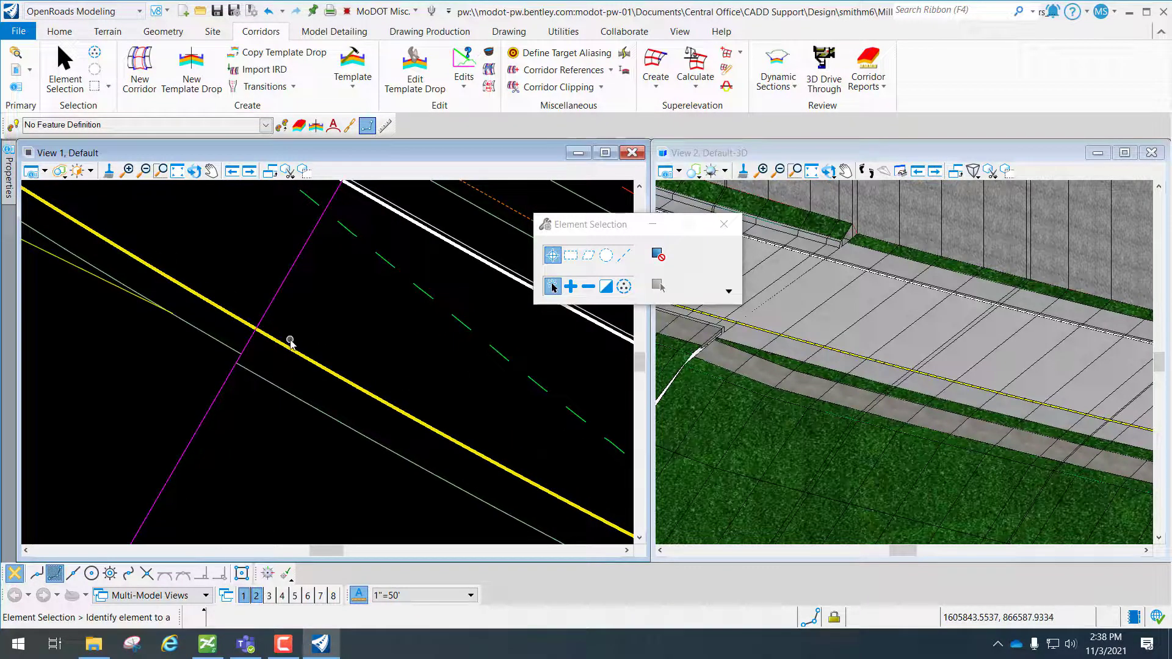
pyautogui.click(289, 345)
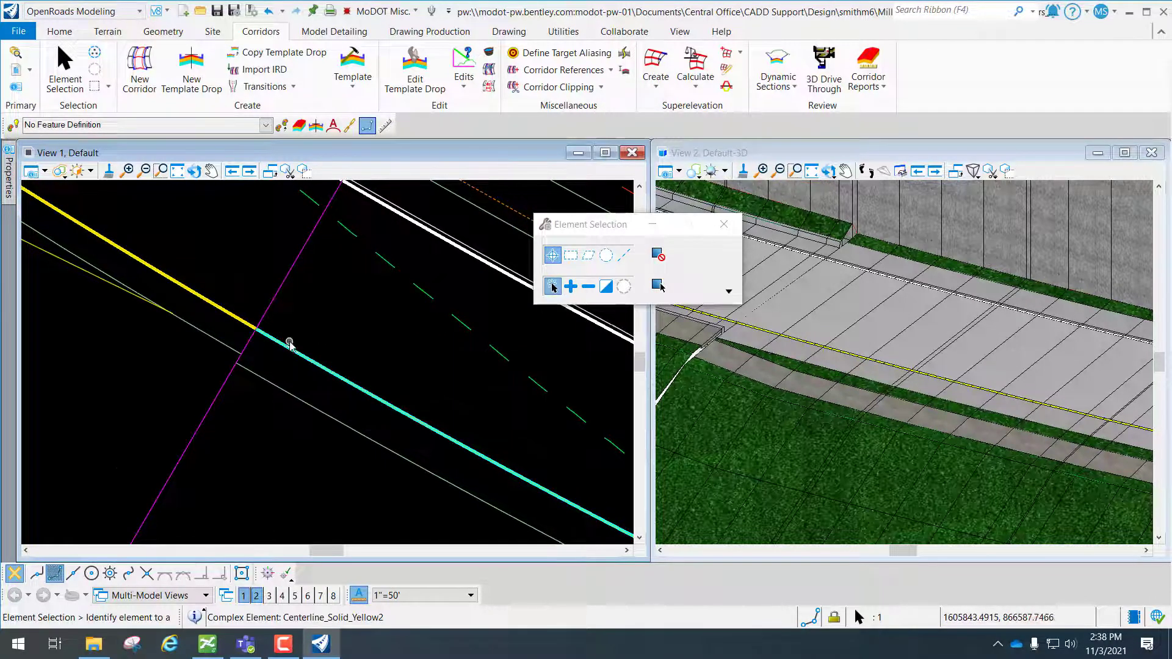
pyautogui.scroll(2, 278, 339)
pyautogui.scroll(-4, 269, 335)
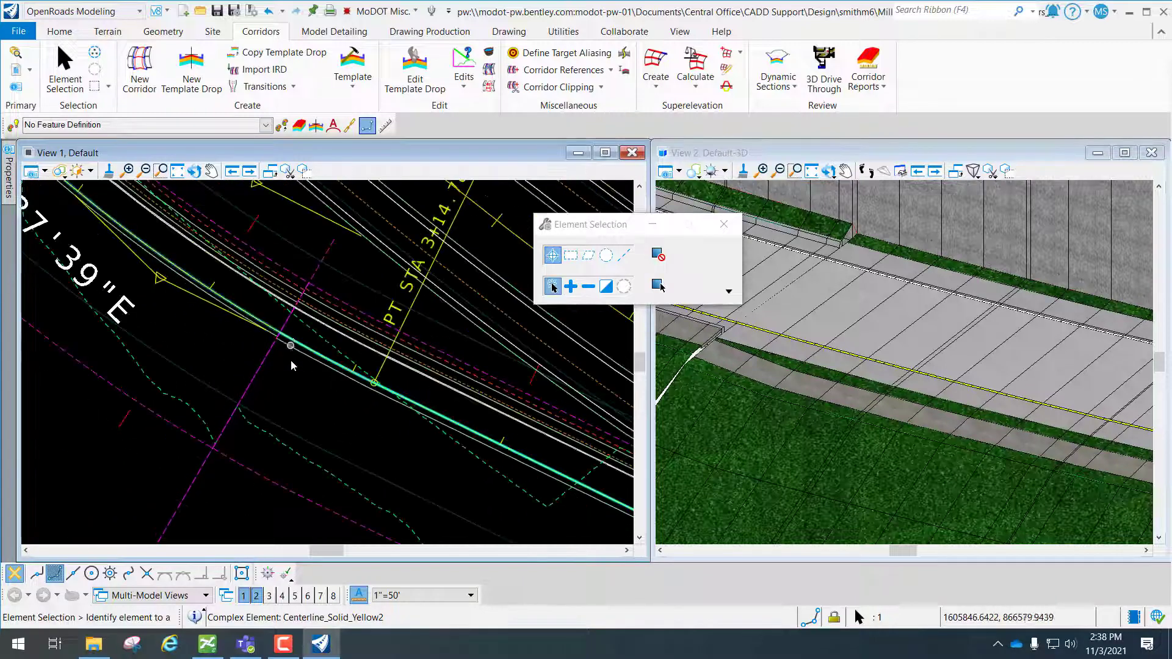
pyautogui.moveTo(258, 462); pyautogui.dragTo(369, 332, button='middle')
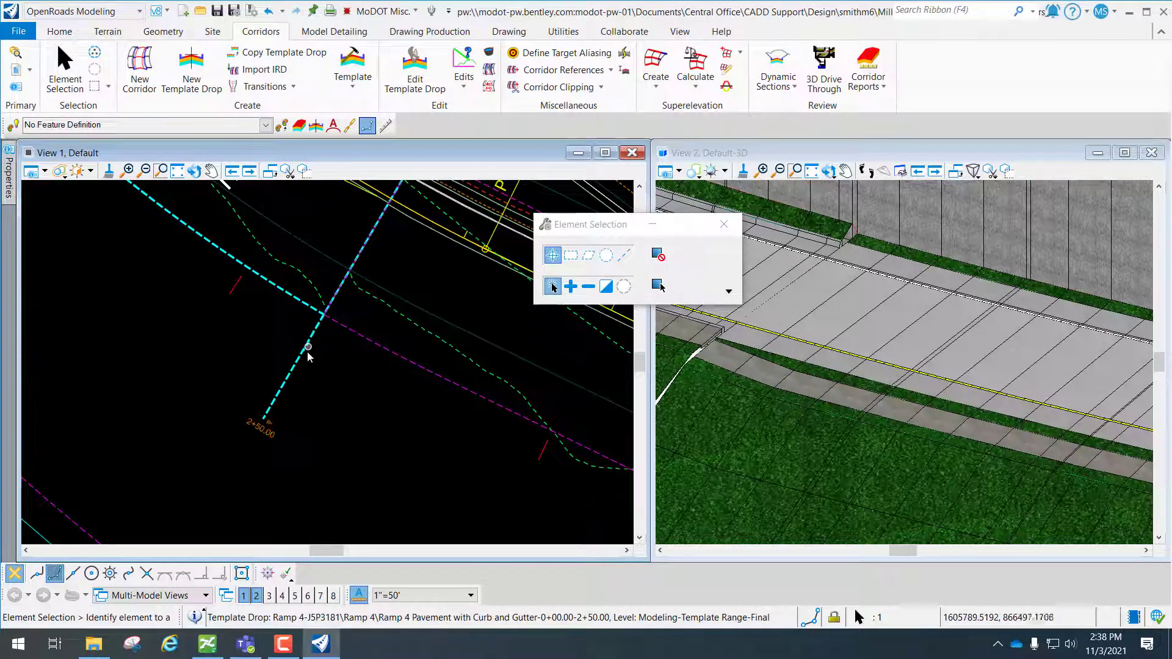
pyautogui.moveTo(386, 330); pyautogui.dragTo(282, 451, button='middle')
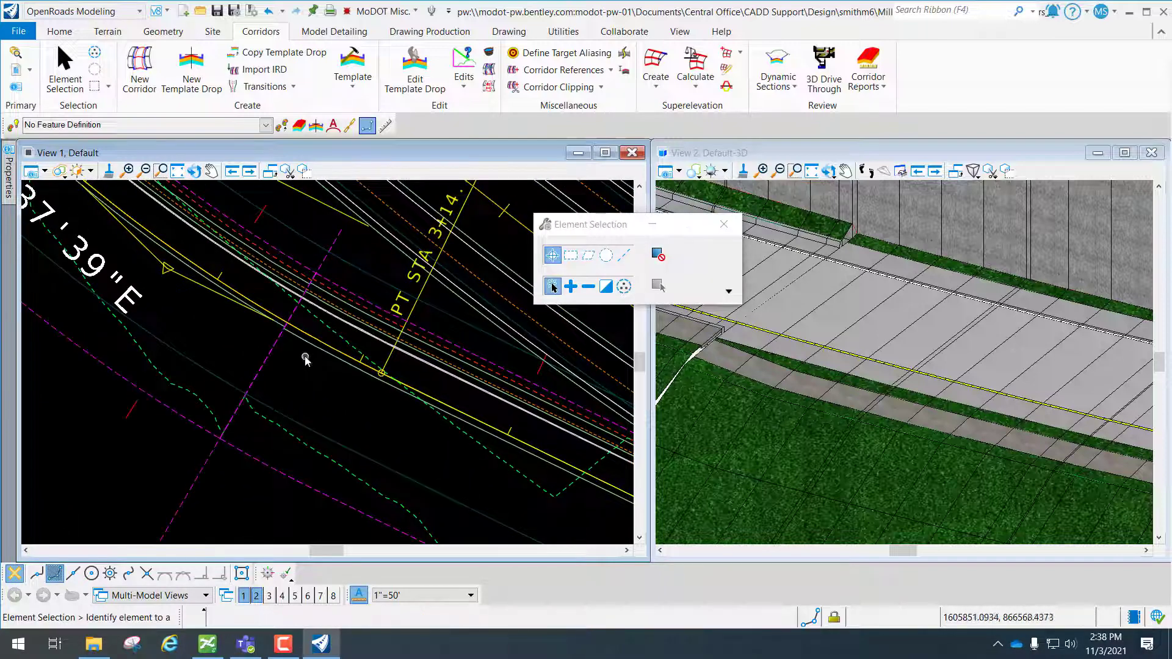
# - Define a start station of 2+50.00 at the beginning of the Centerline_Solid_Yellow2 marking with the Start Station tool
pyautogui.scroll(5, 304, 356)
pyautogui.scroll(6, 257, 373)
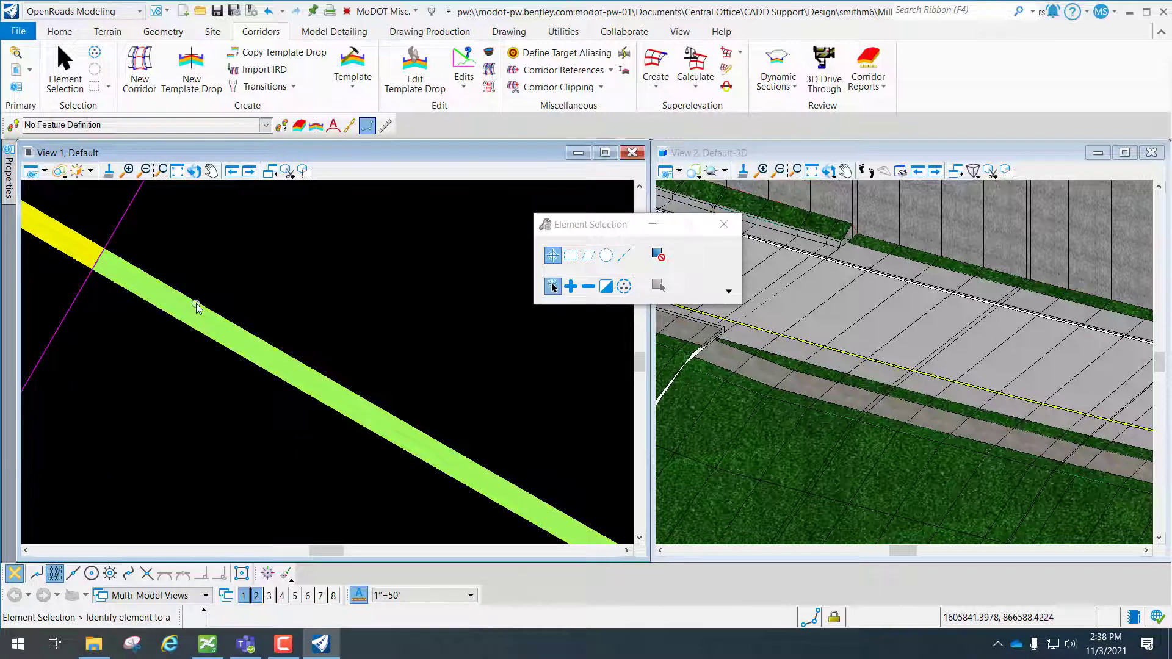
pyautogui.click(201, 307)
pyautogui.click(256, 272)
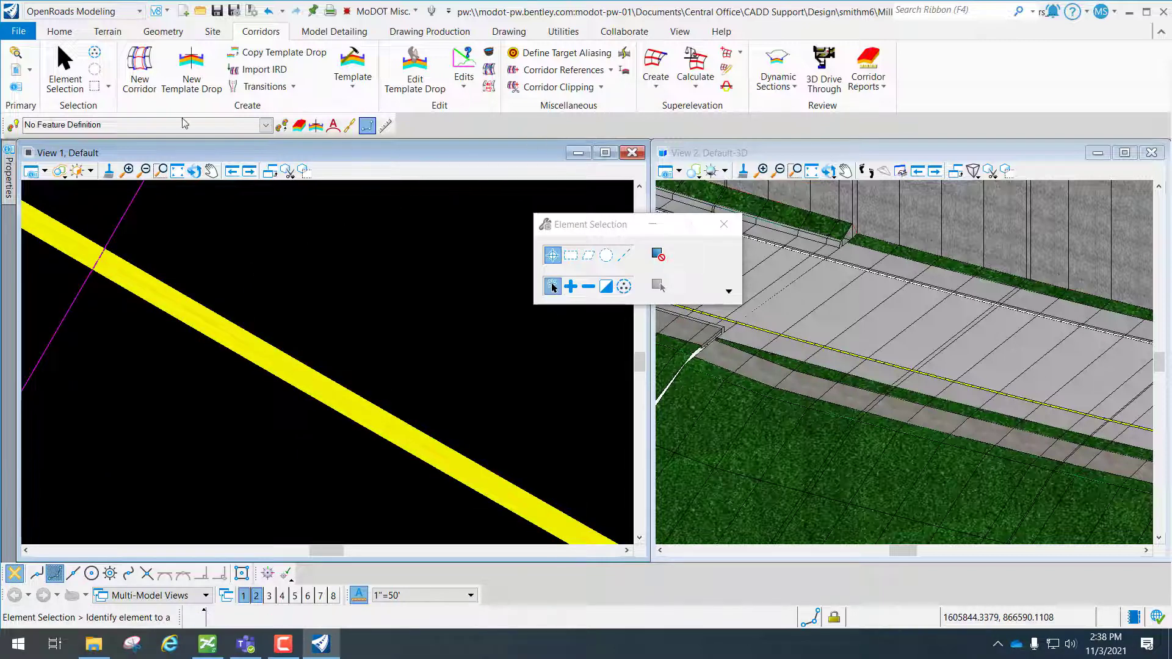
pyautogui.click(170, 34)
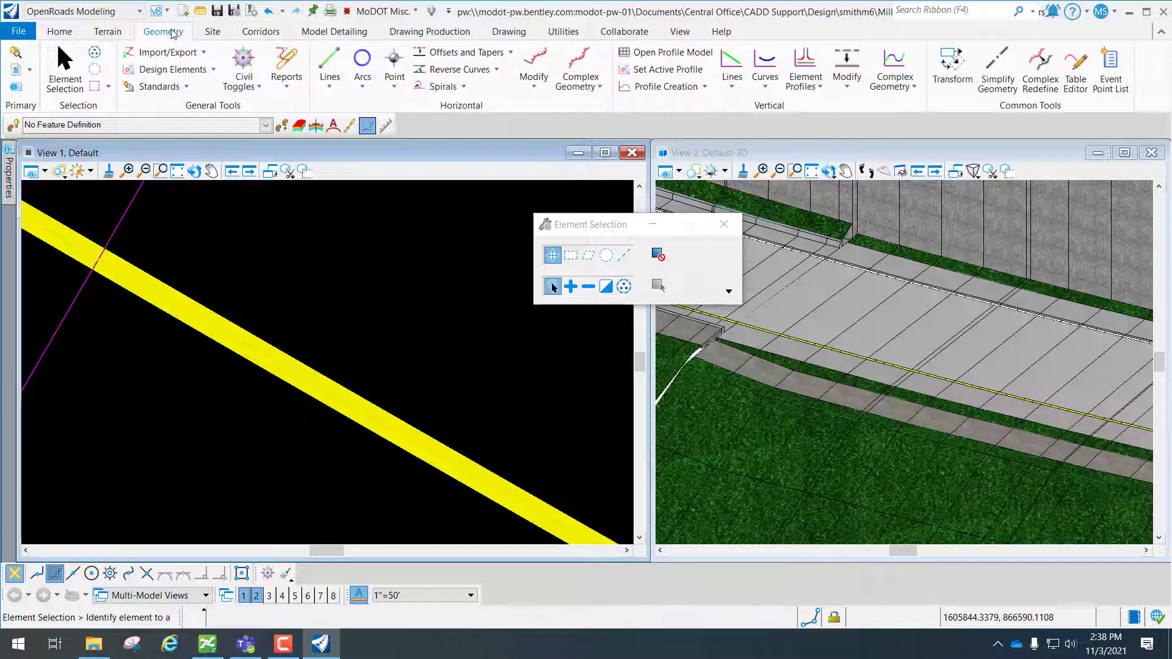
pyautogui.click(534, 89)
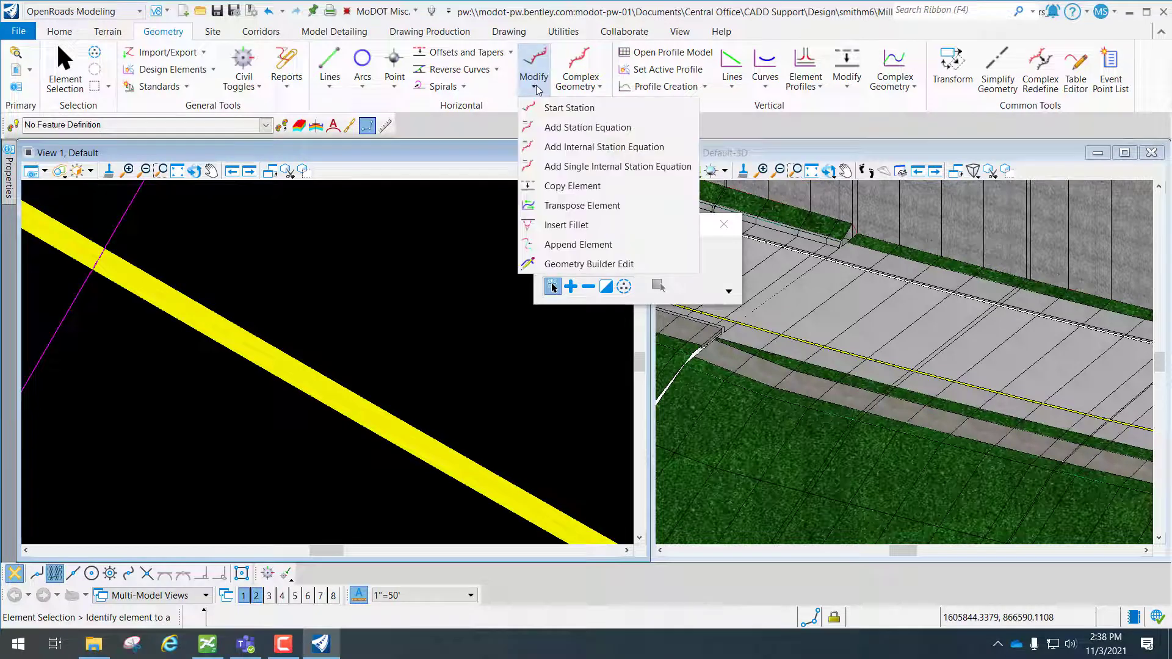
pyautogui.click(569, 112)
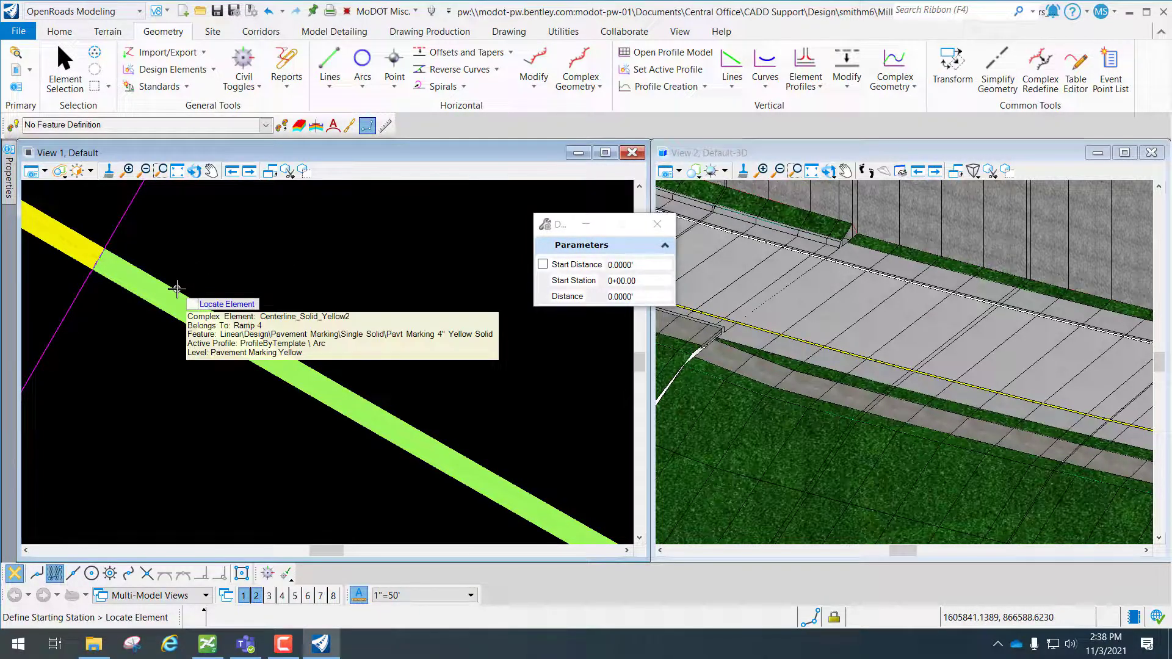
pyautogui.click(177, 289)
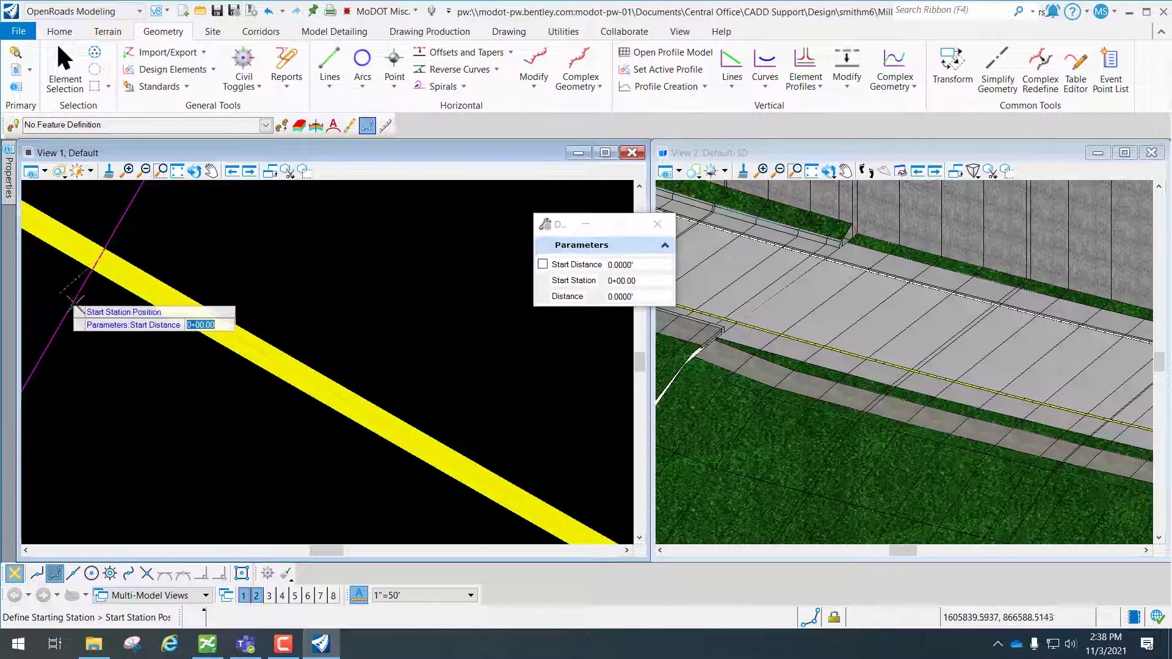
pyautogui.click(44, 284)
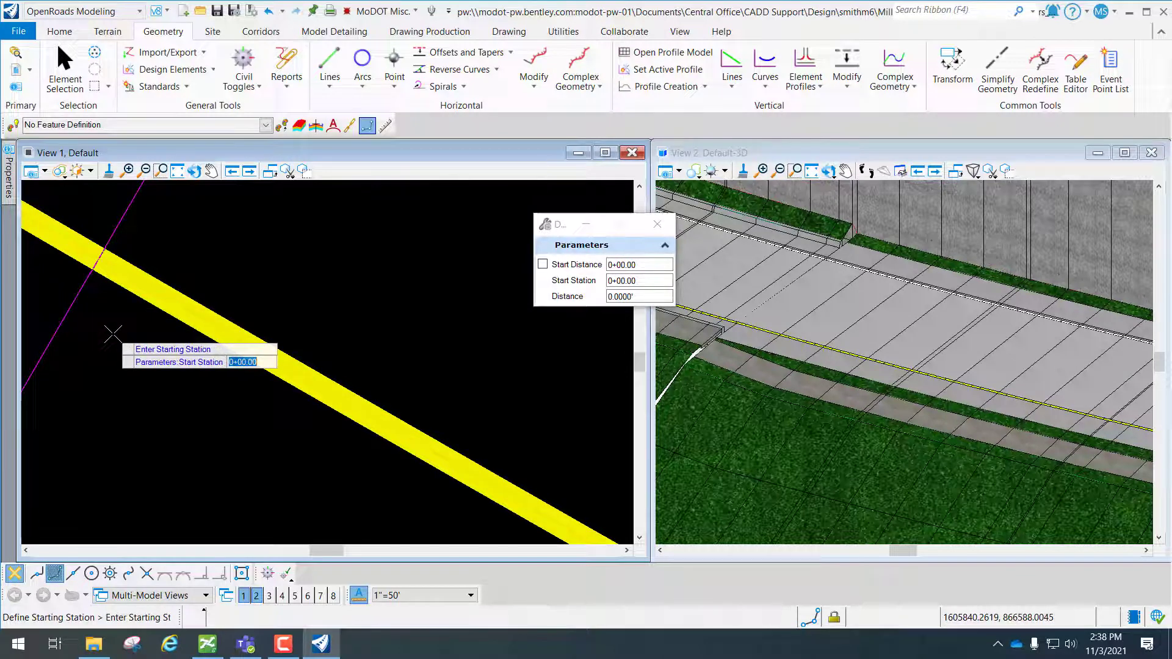
pyautogui.write('2+5')
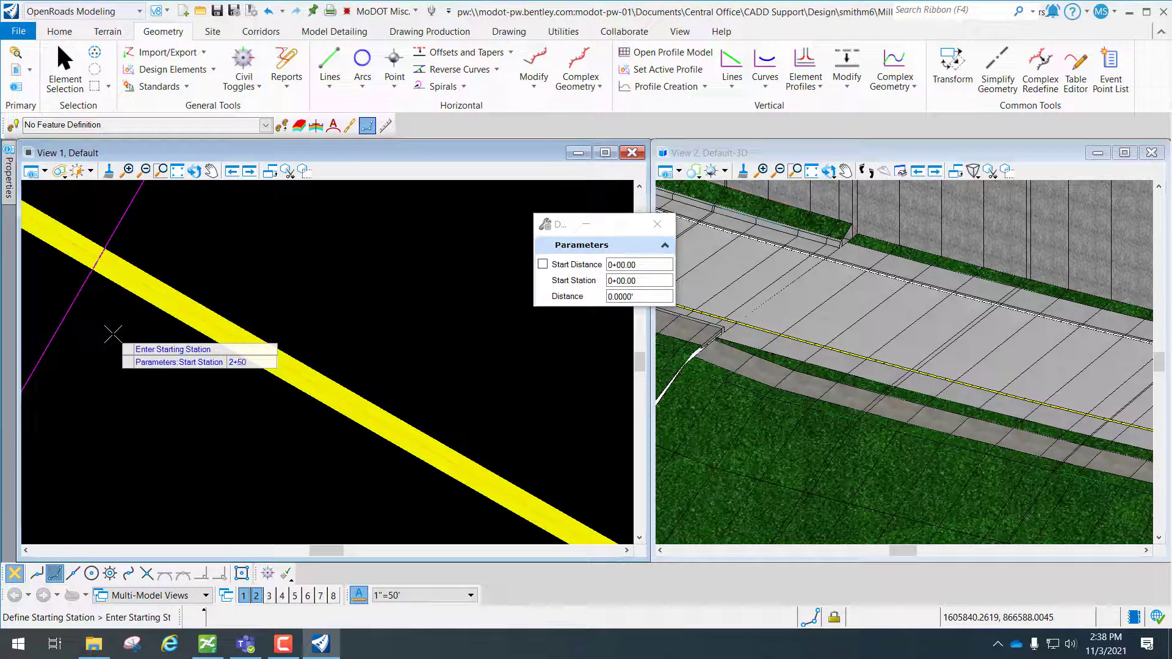
pyautogui.write('00')
pyautogui.press('Return')
# - Leave the Start Station tool and select the Centerline_Solid_Yellow2 marking to check its start station label
pyautogui.click(795, 170)
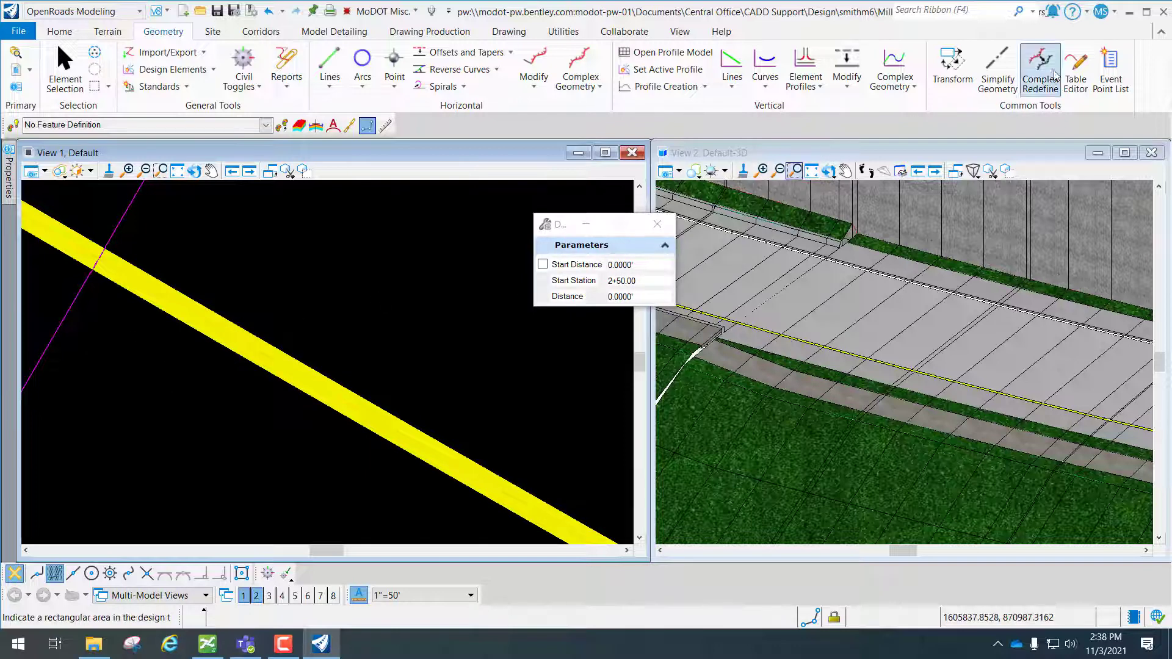
pyautogui.click(65, 71)
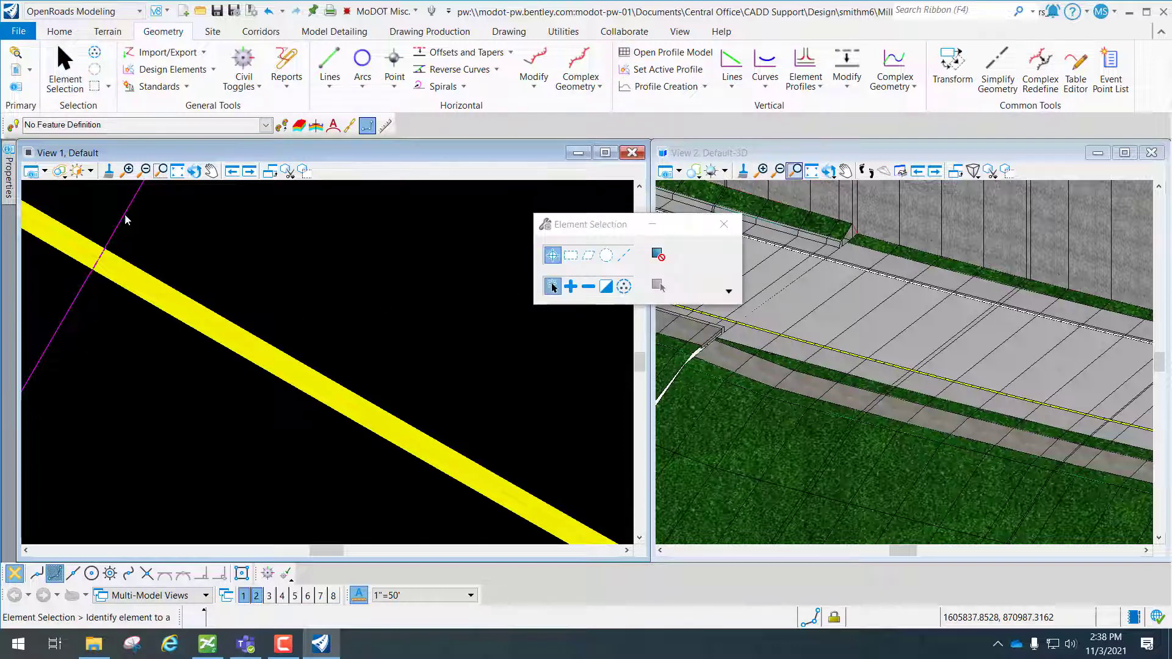
pyautogui.click(142, 273)
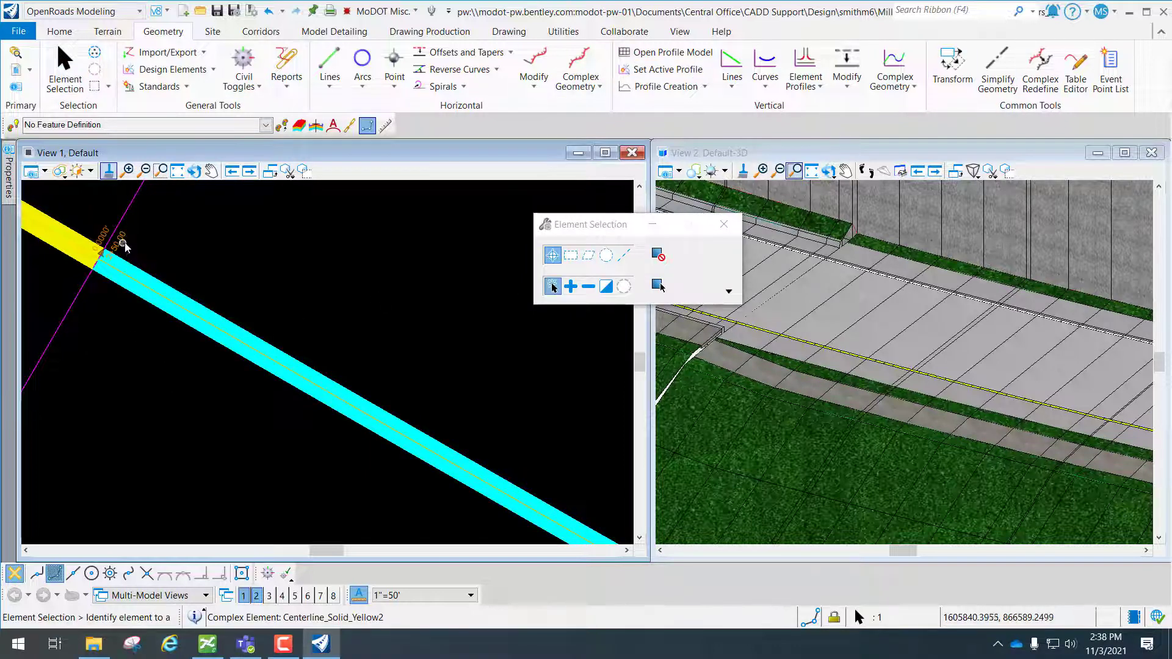
pyautogui.scroll(-4, 210, 272)
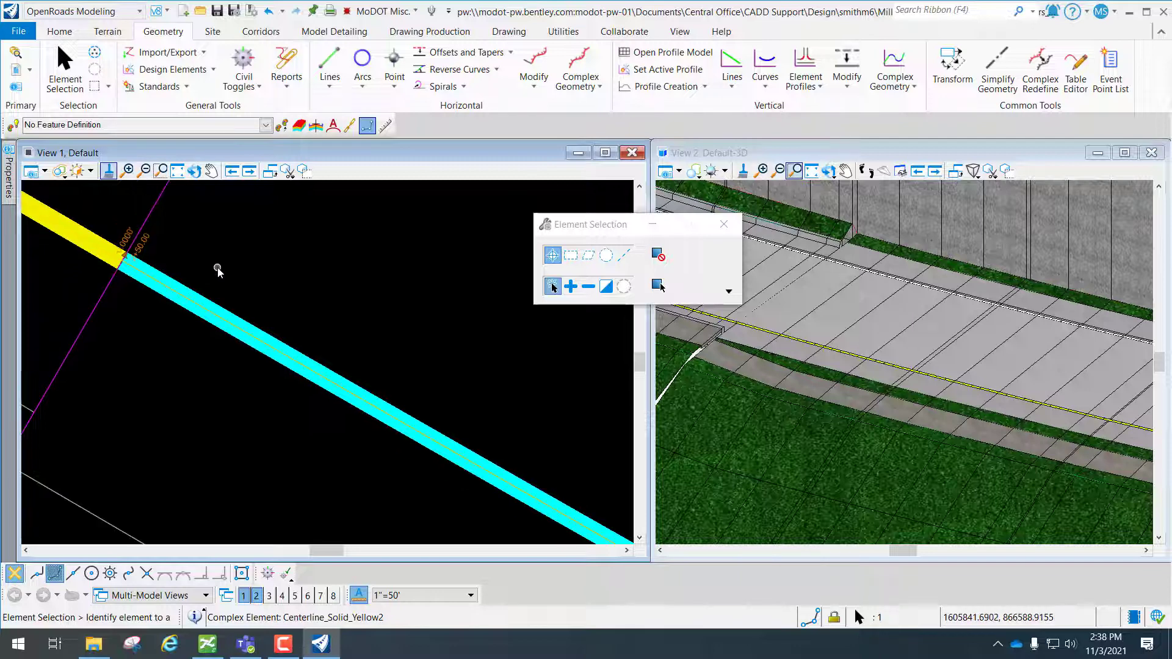
pyautogui.moveTo(373, 278); pyautogui.dragTo(345, 436, button='middle')
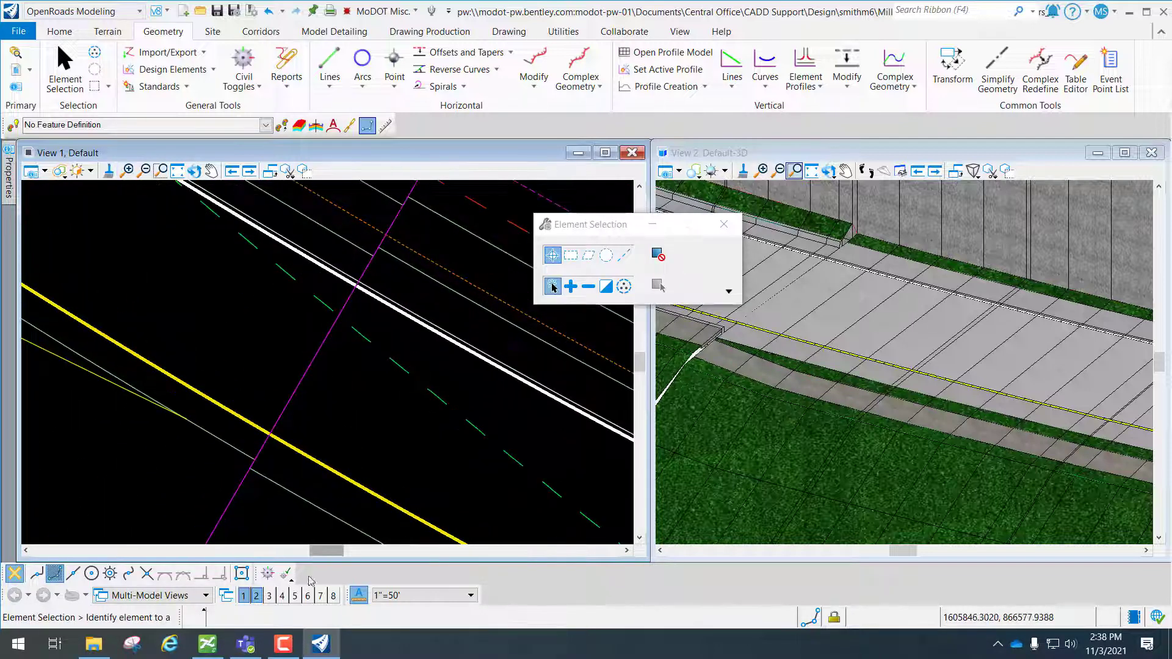
# - Switch to Teams and read steps 24 to 30 on the Horizontal Geometry Report in ORD_Chapter_10 Pavement Markings.pdf
pyautogui.click(246, 644)
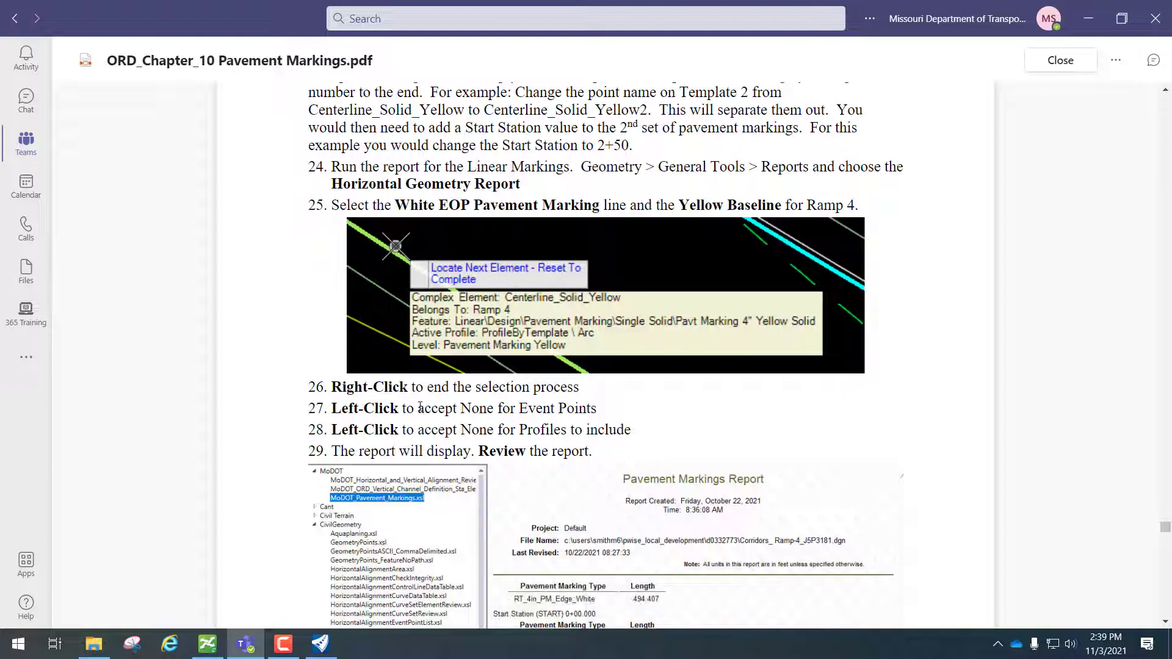
pyautogui.scroll(-5, 530, 434)
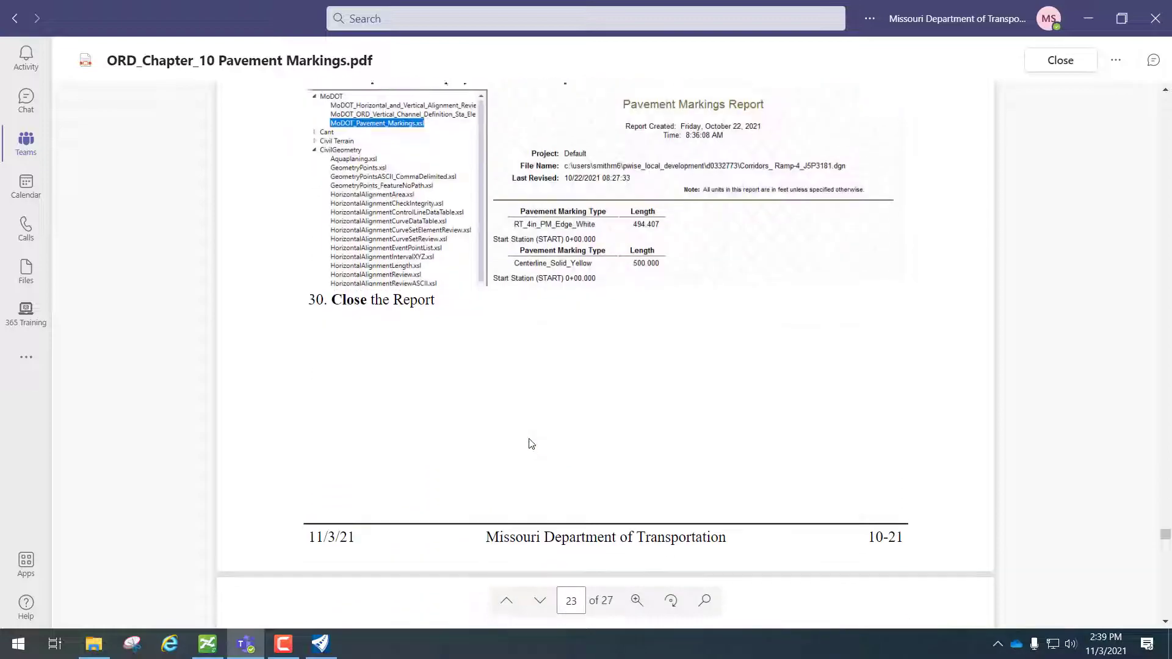
pyautogui.scroll(6, 530, 437)
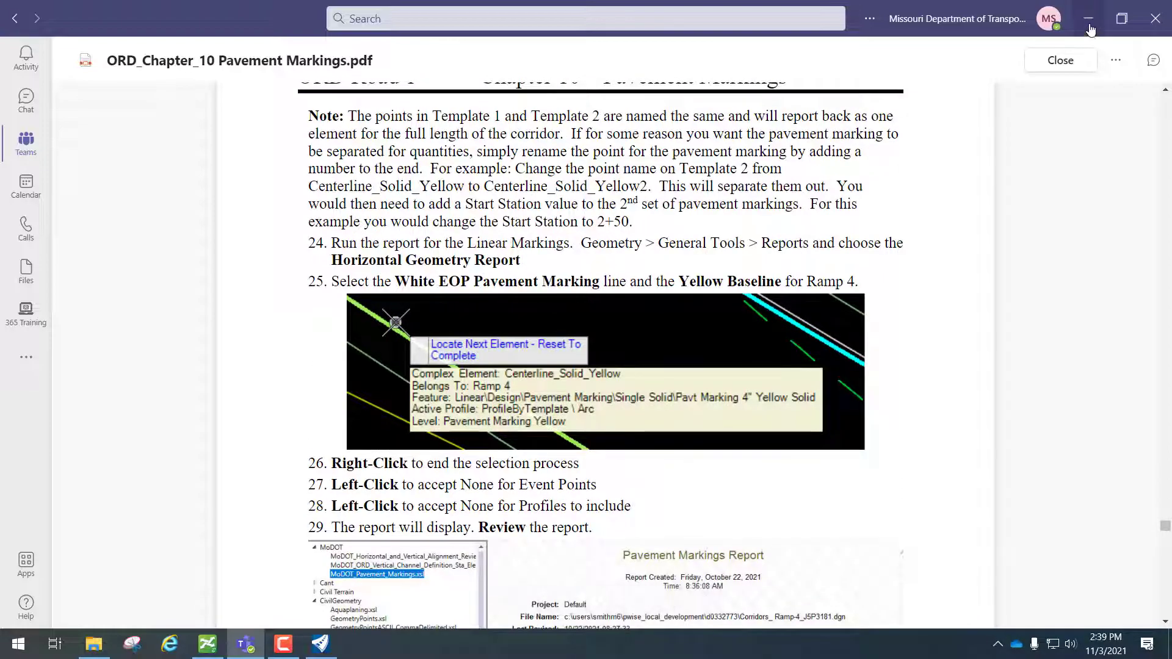
# - In OpenRoads Designer, start a Horizontal Geometry Report and select Ramp 4's white EOP marking and both yellow baselines, completing the selection
pyautogui.click(1090, 27)
pyautogui.scroll(-2, 400, 360)
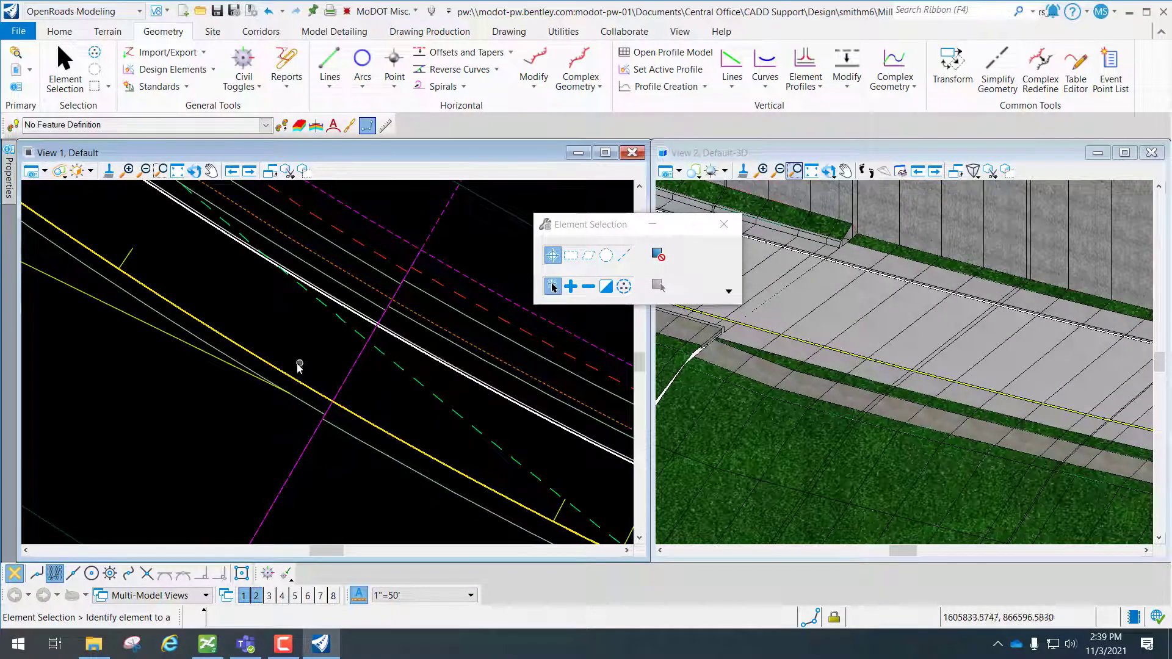
pyautogui.scroll(4, 298, 365)
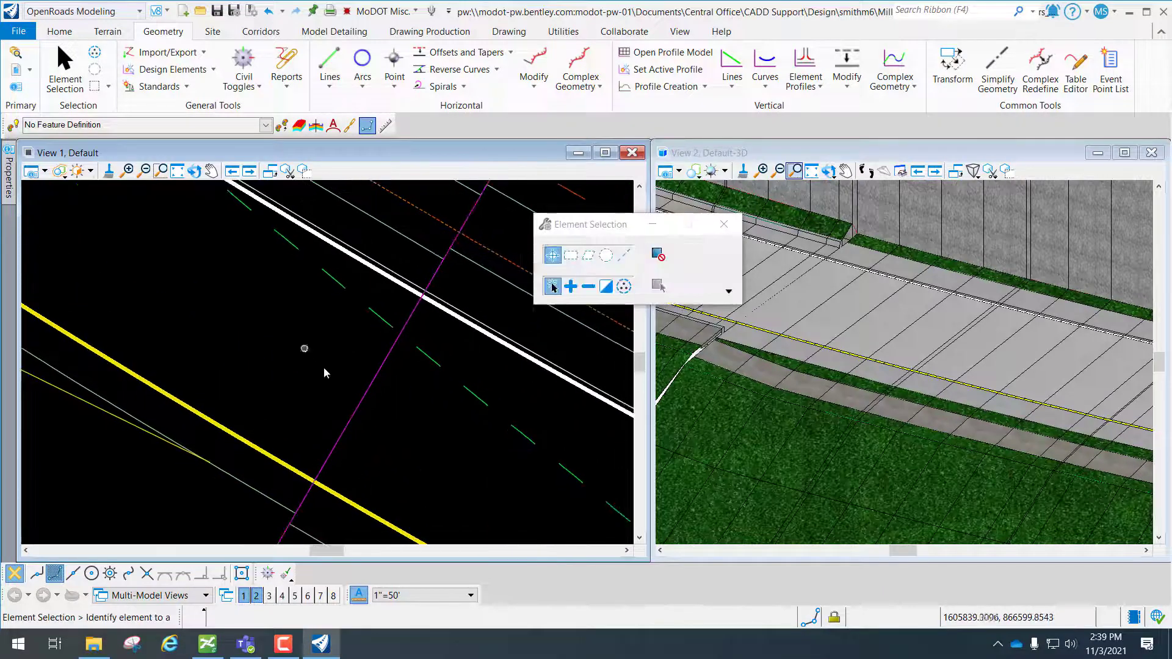
pyautogui.scroll(-4, 323, 367)
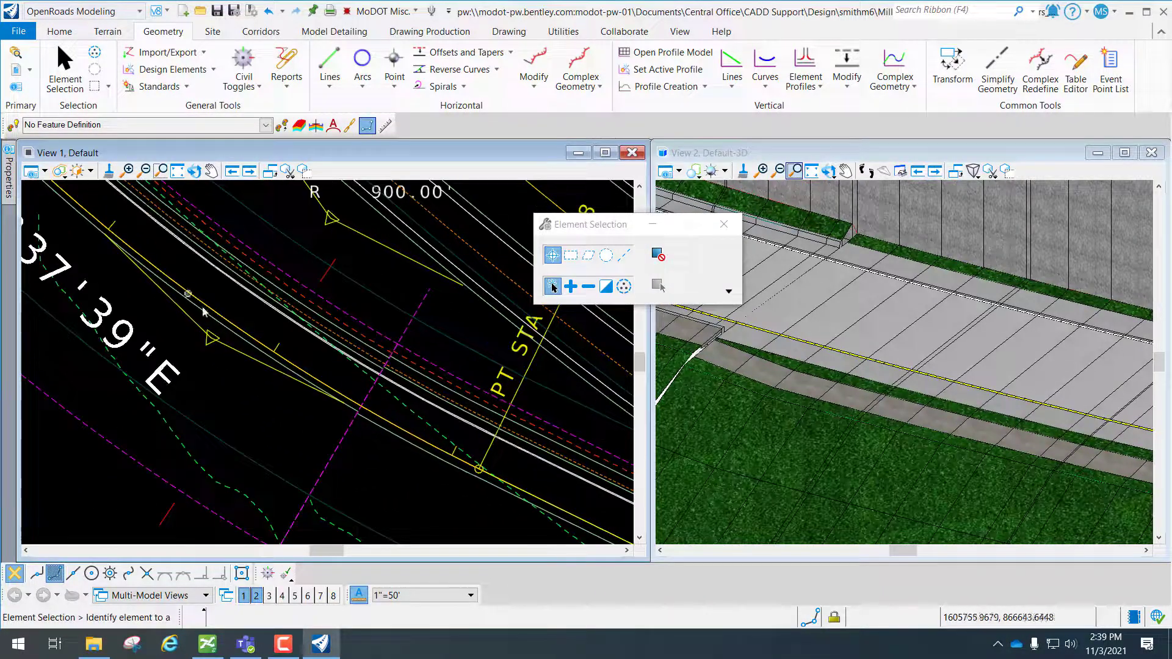
pyautogui.scroll(3, 374, 403)
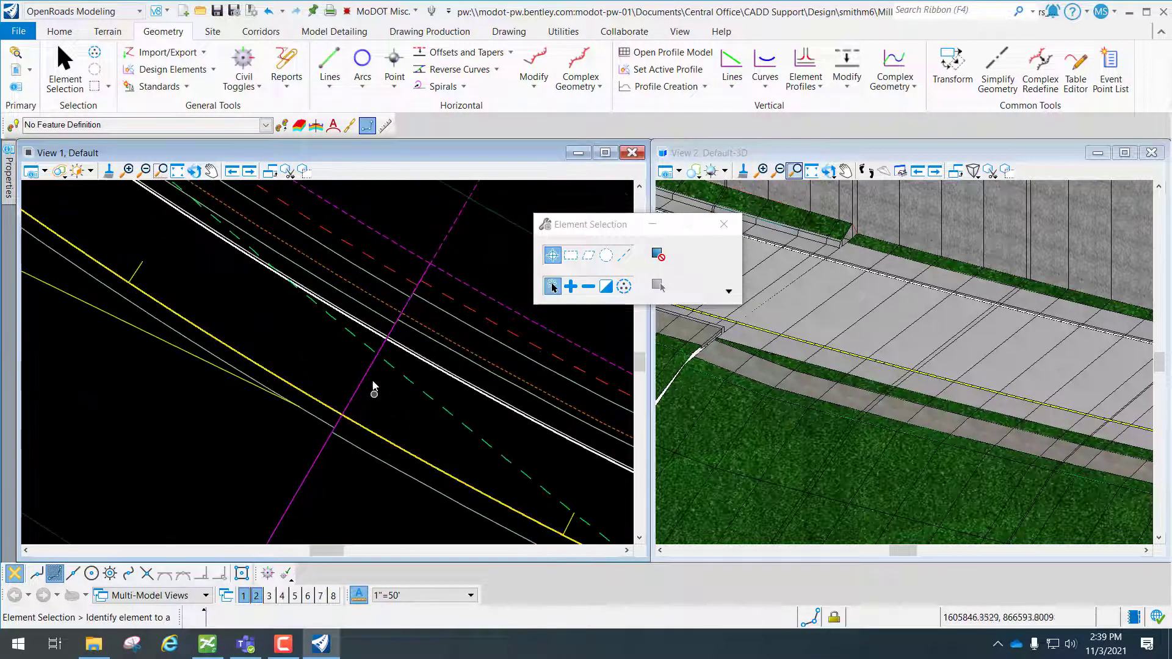
pyautogui.scroll(2, 376, 382)
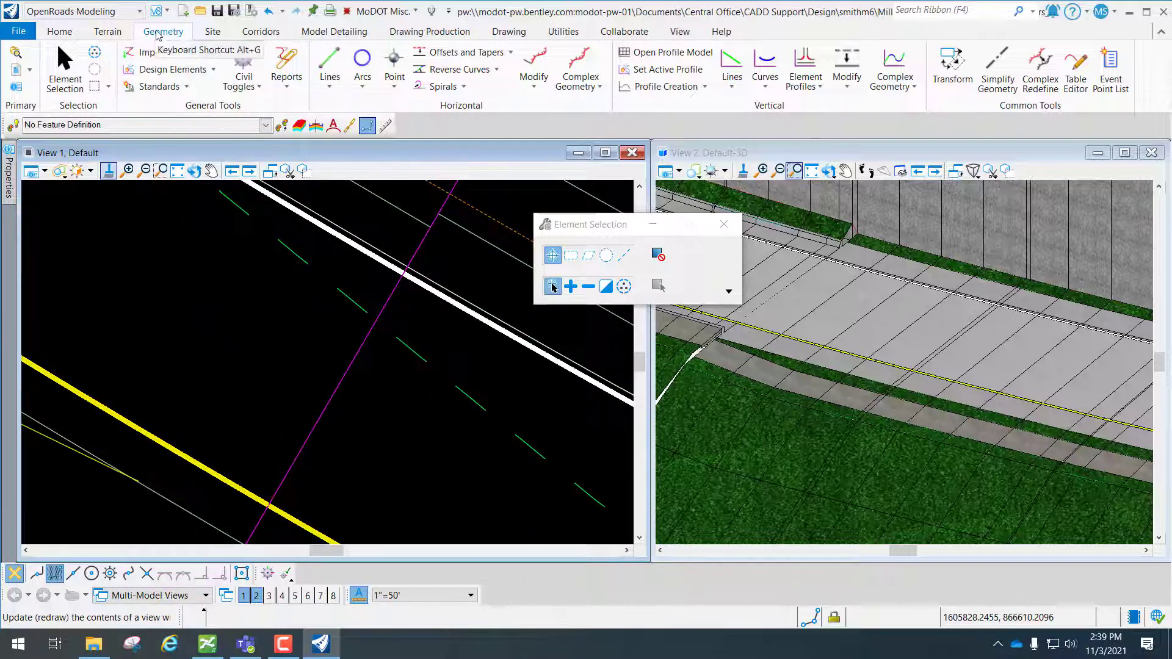
pyautogui.click(299, 96)
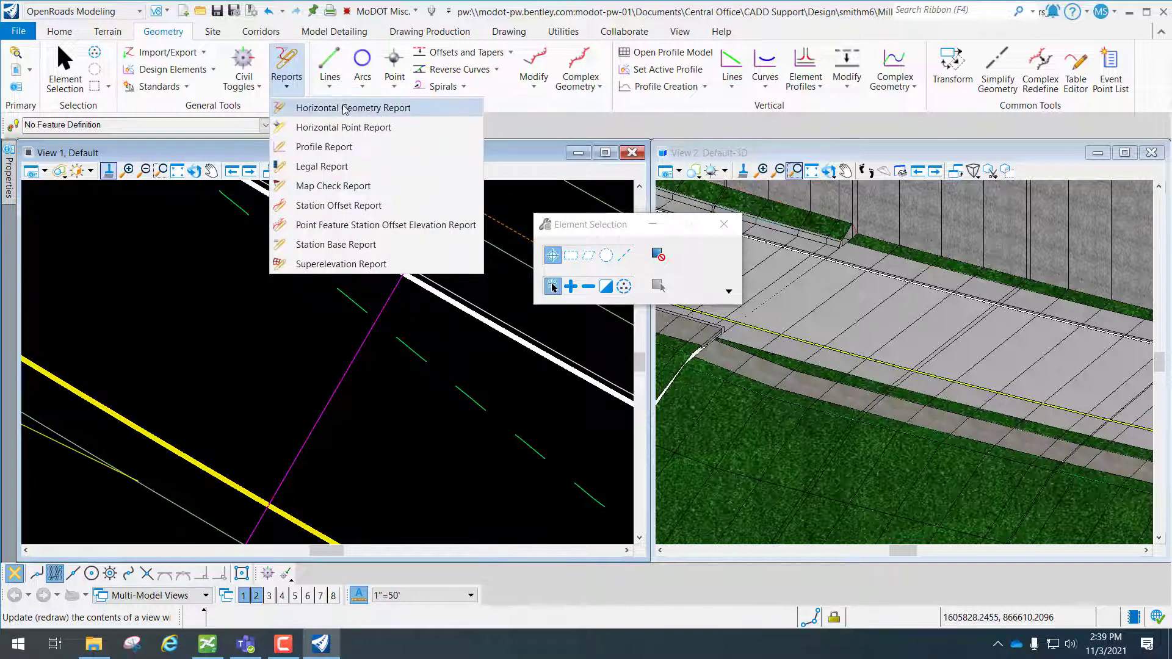
pyautogui.click(381, 110)
pyautogui.scroll(-2, 323, 363)
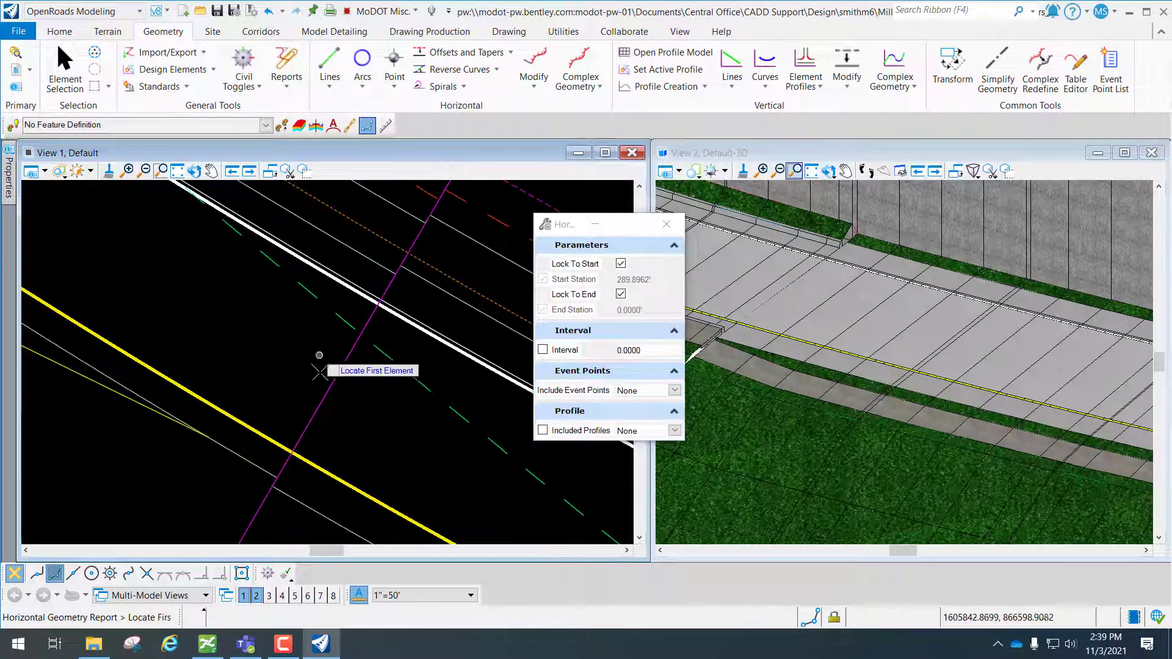
pyautogui.moveTo(322, 397); pyautogui.dragTo(254, 340, button='middle')
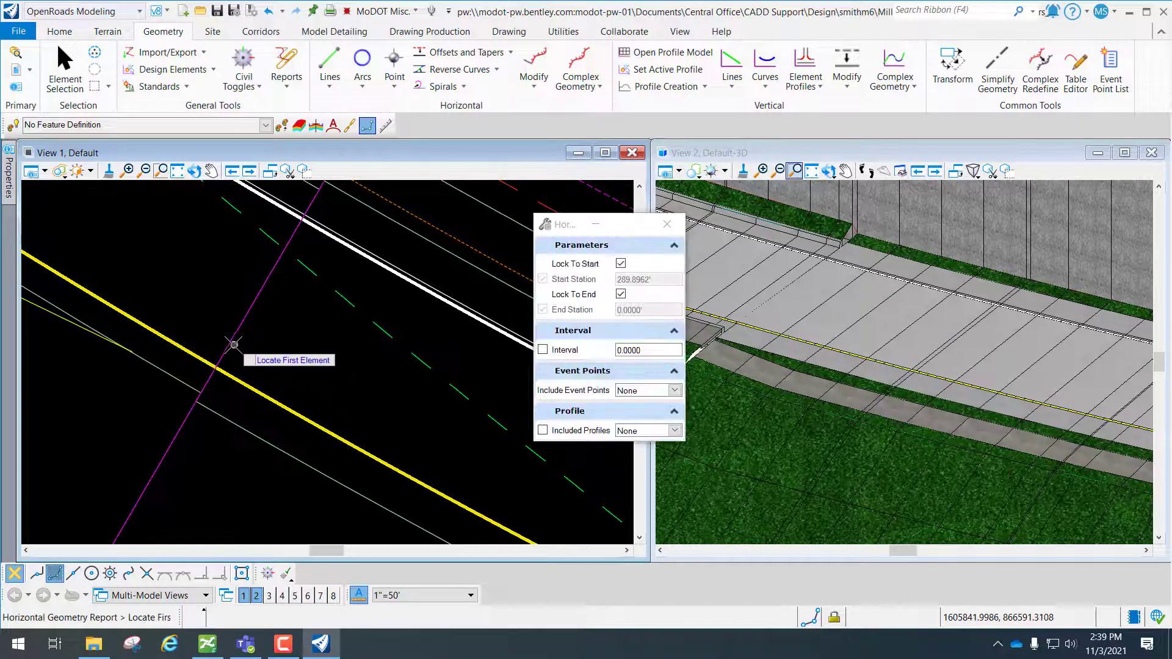
pyautogui.click(335, 239)
pyautogui.scroll(2, 215, 339)
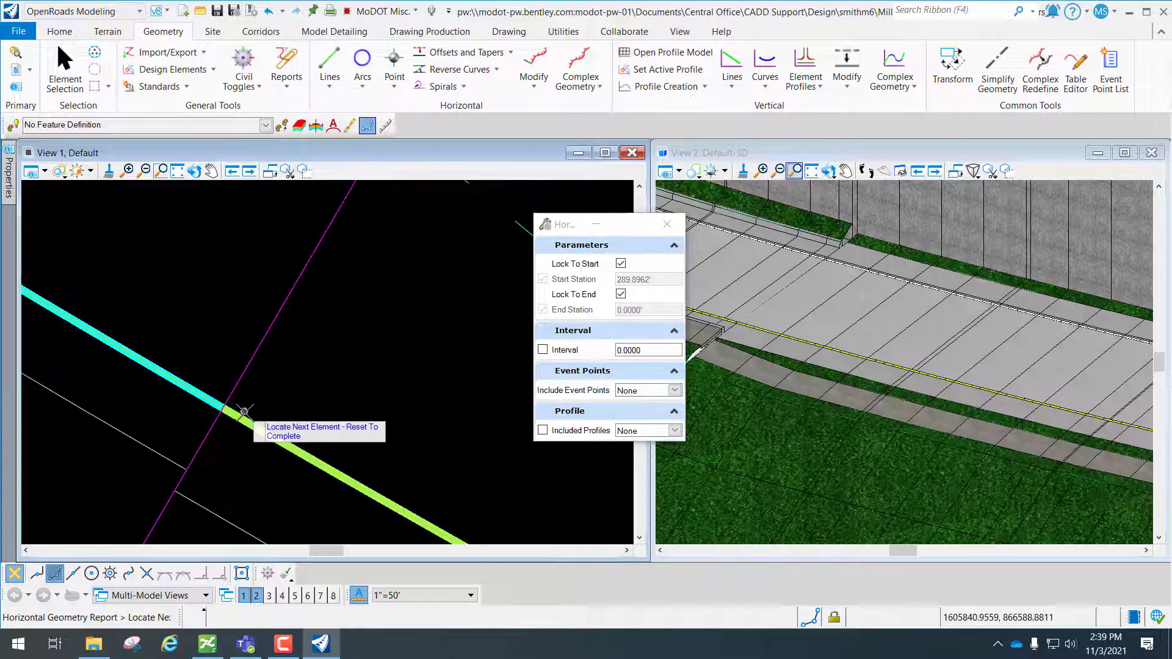
pyautogui.scroll(-3, 245, 413)
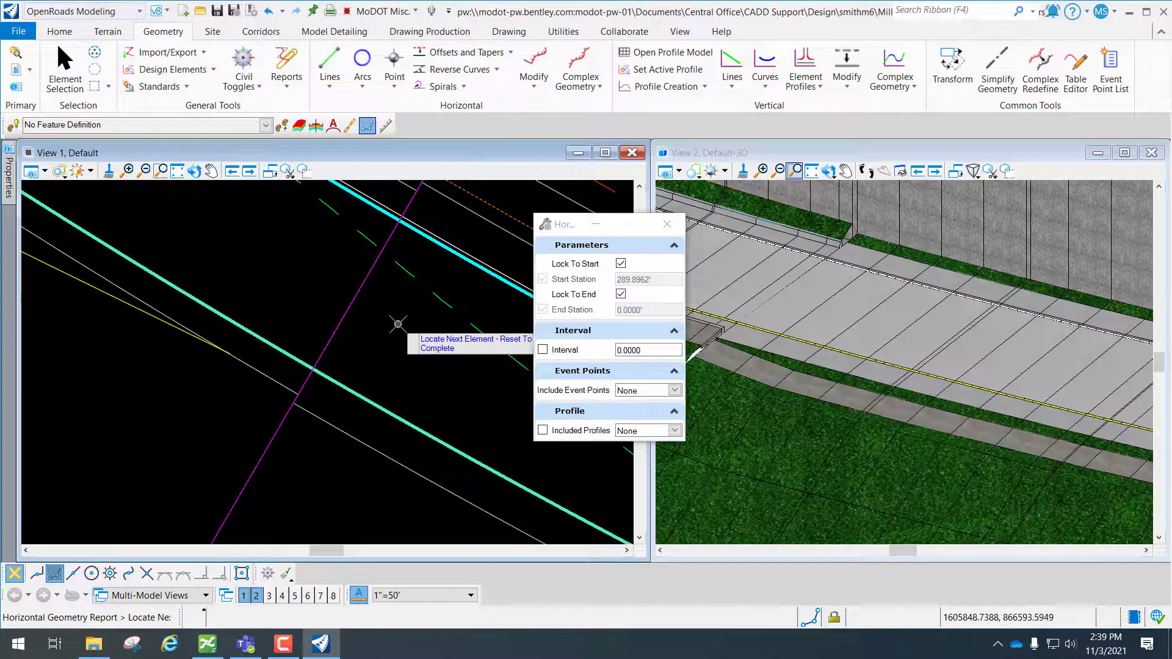
pyautogui.rightClick(253, 251)
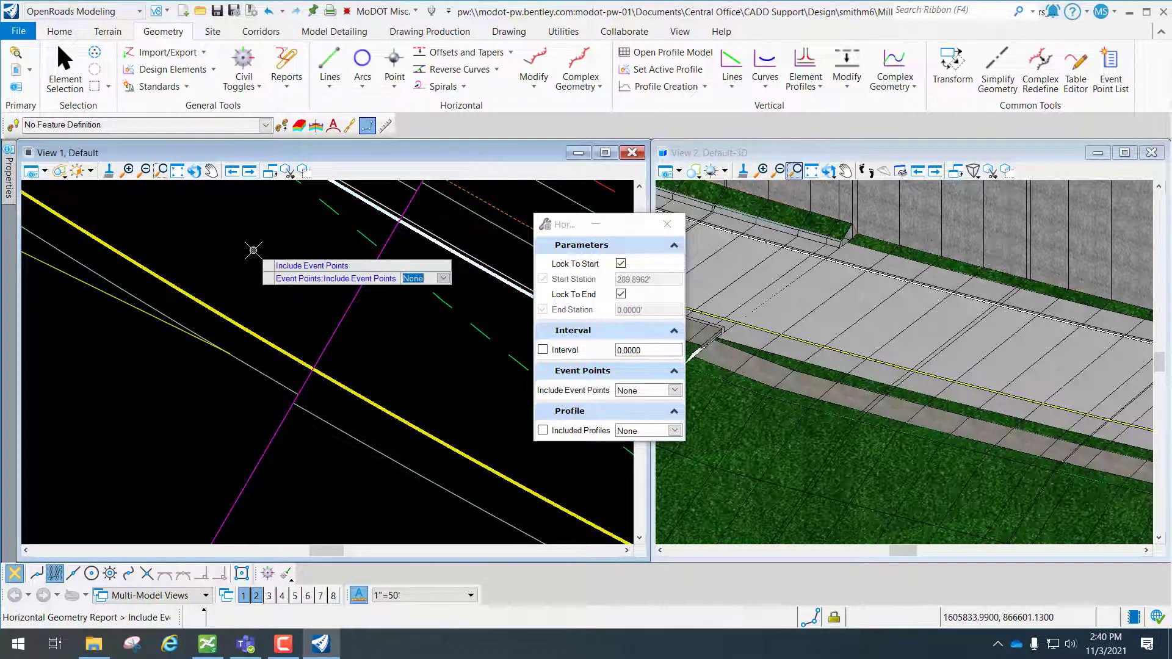